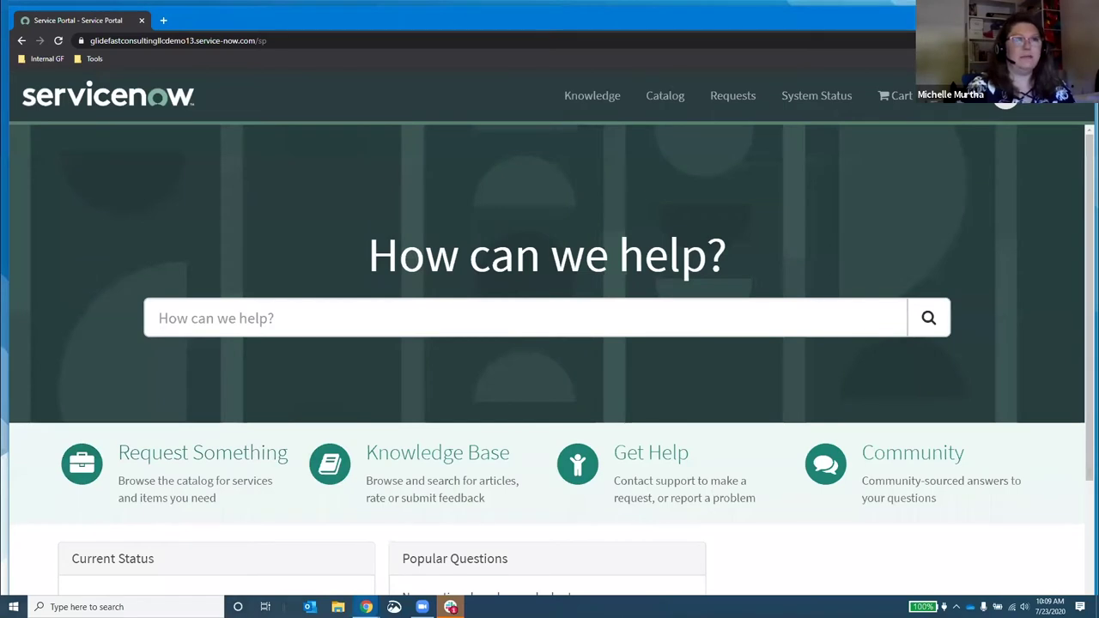
# Step: Browse the catalog to Manager Activities and open the New Hire order guide
pyautogui.click(233, 470)
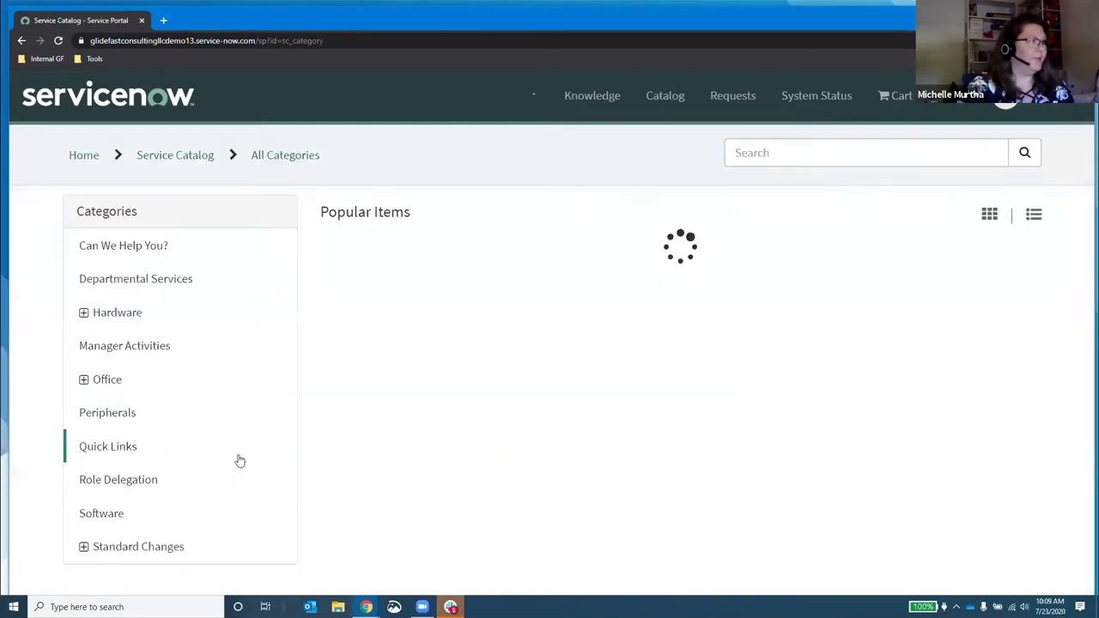
pyautogui.click(131, 354)
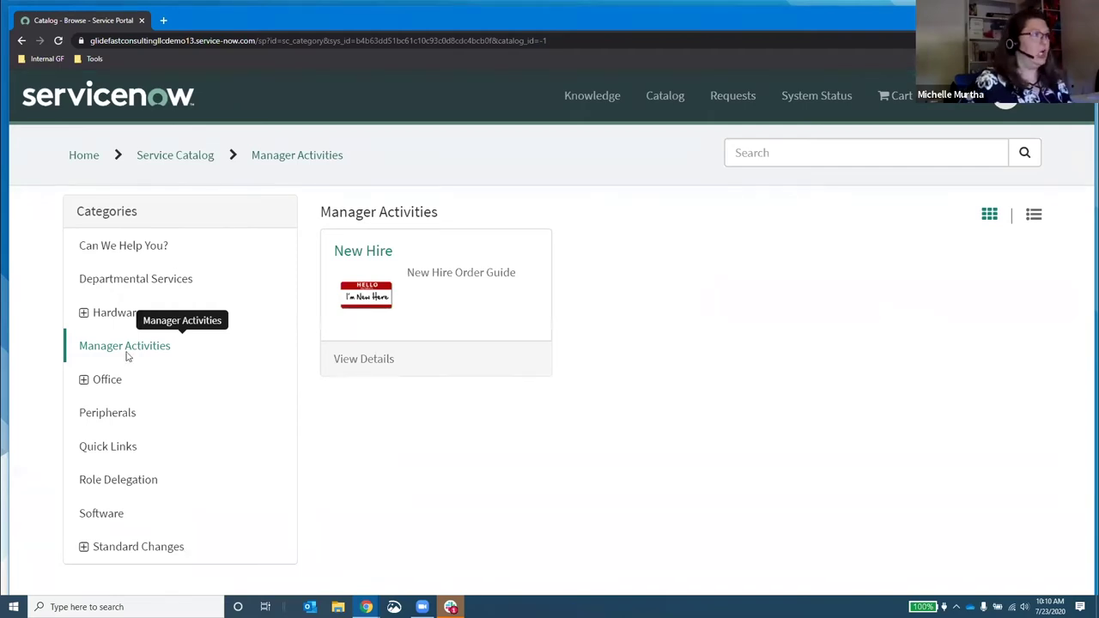
pyautogui.click(445, 276)
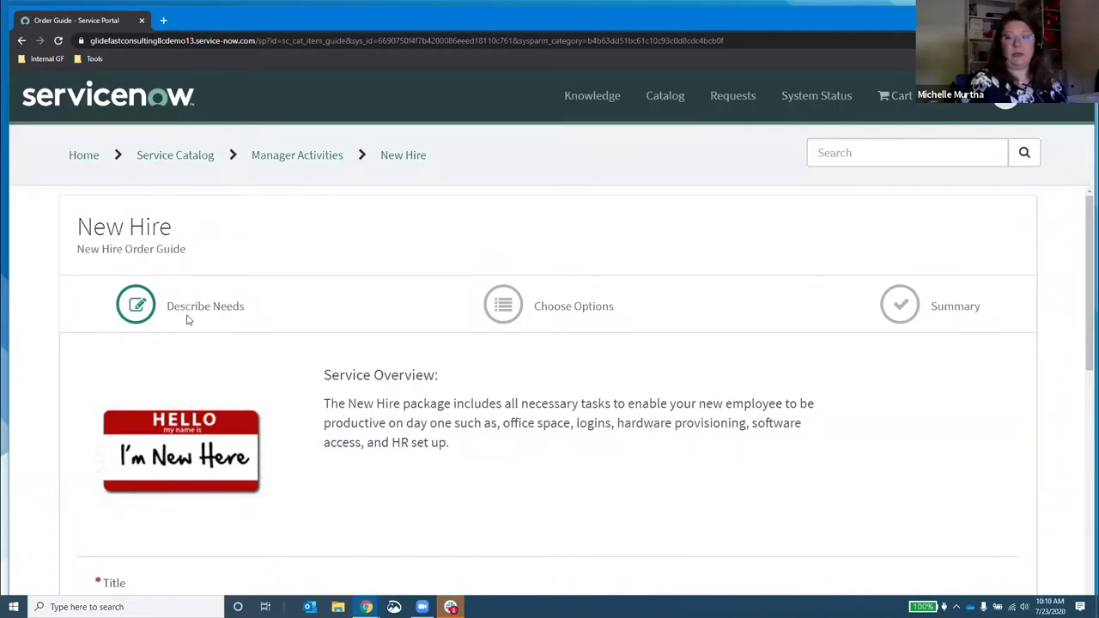
# Step: Scroll through the New Hire Describe Needs form to review its questions
pyautogui.scroll(-5, 195, 320)
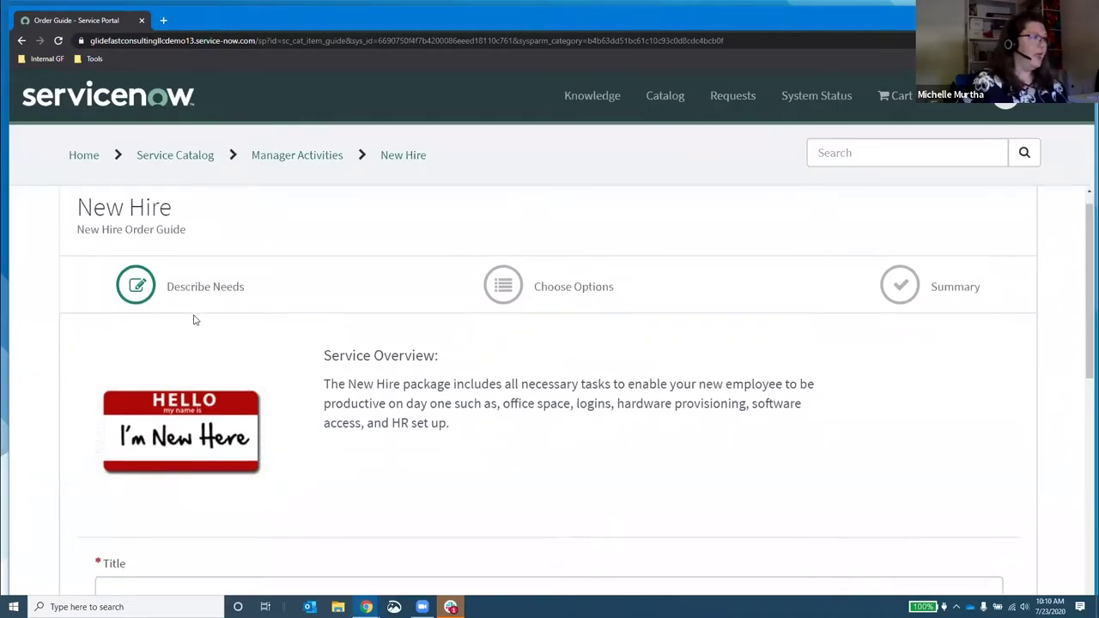
pyautogui.scroll(-3, 333, 389)
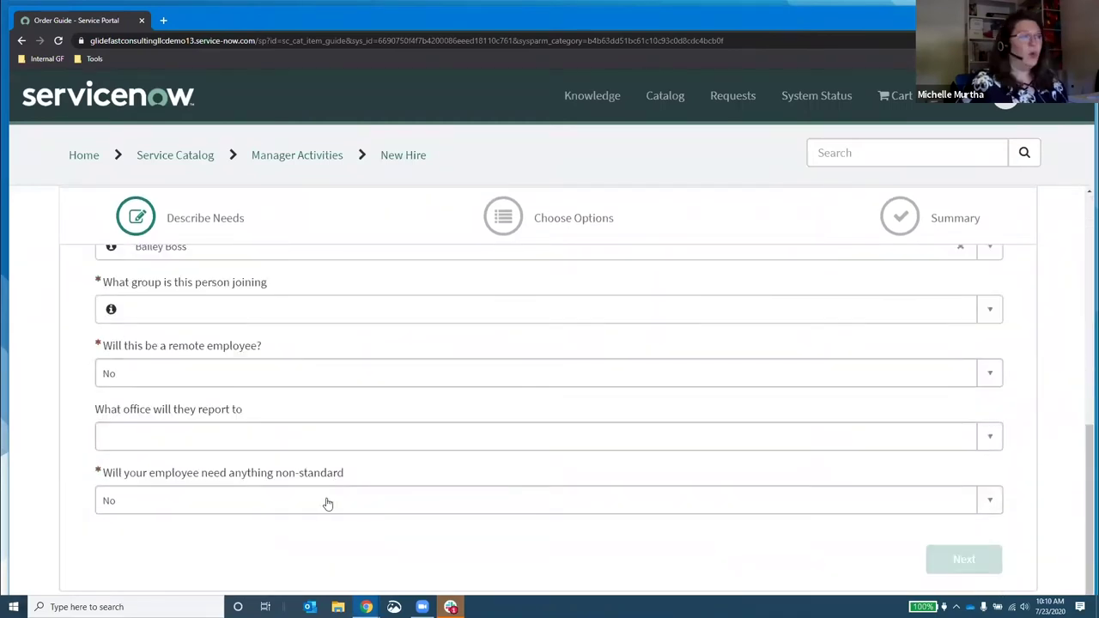
pyautogui.scroll(5, 327, 503)
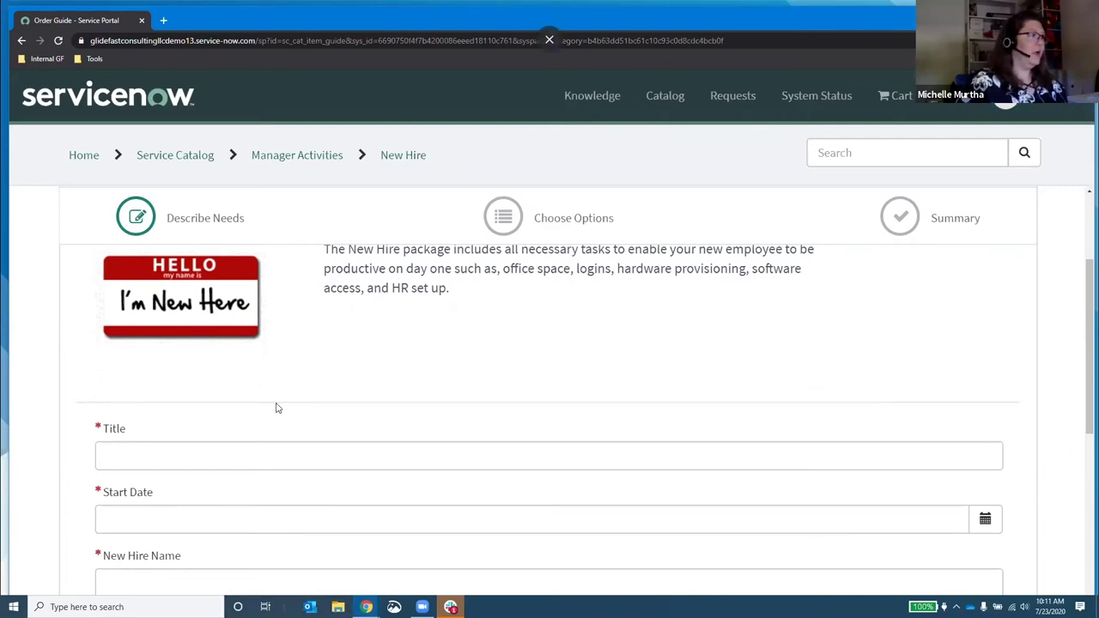
# Step: Enter 'Guru of Stuff' as the new hire's job title
pyautogui.click(279, 455)
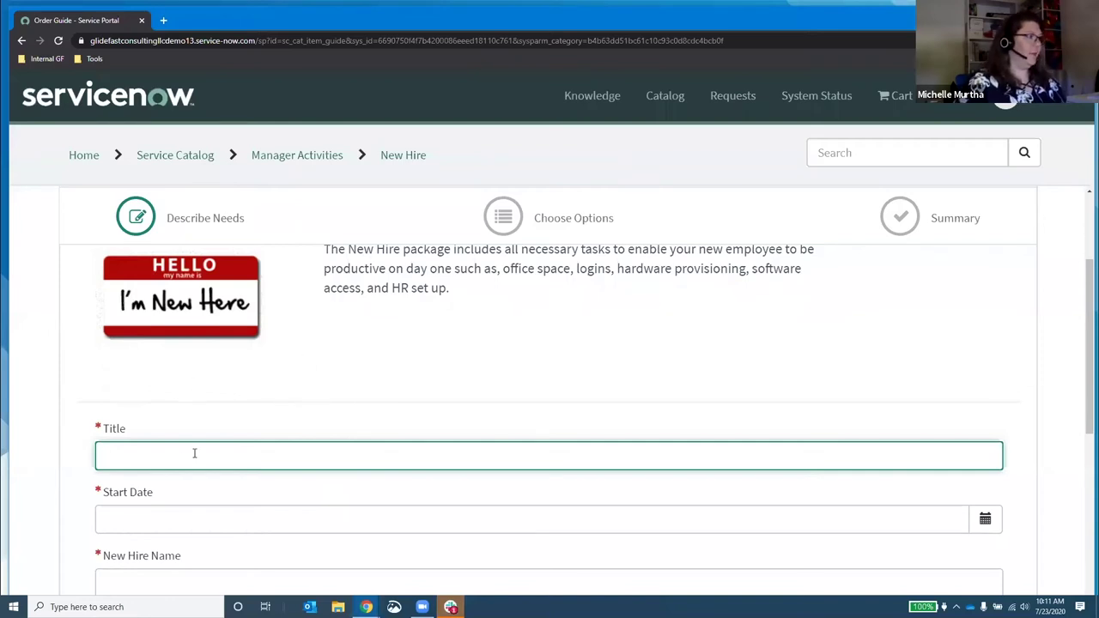
pyautogui.write('Guru')
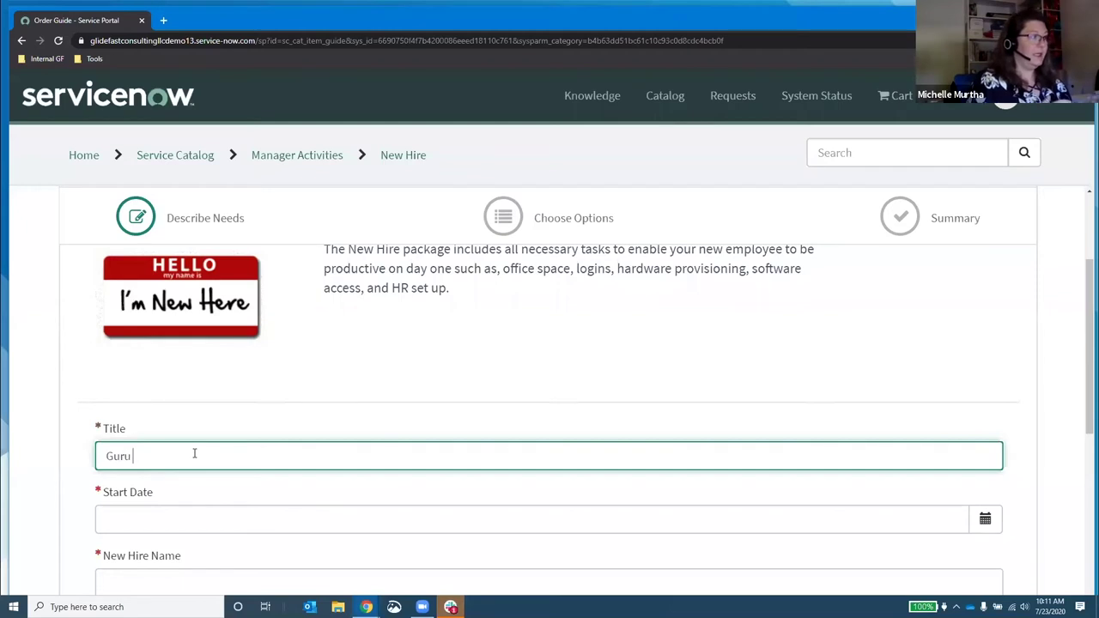
pyautogui.write(' of Stuff')
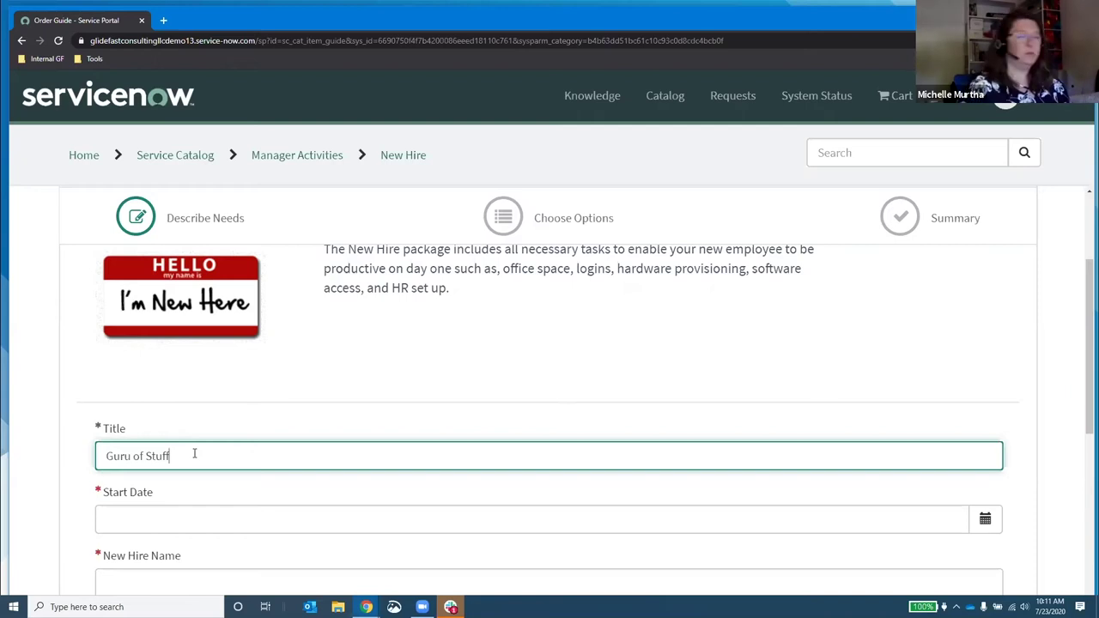
pyautogui.click(168, 520)
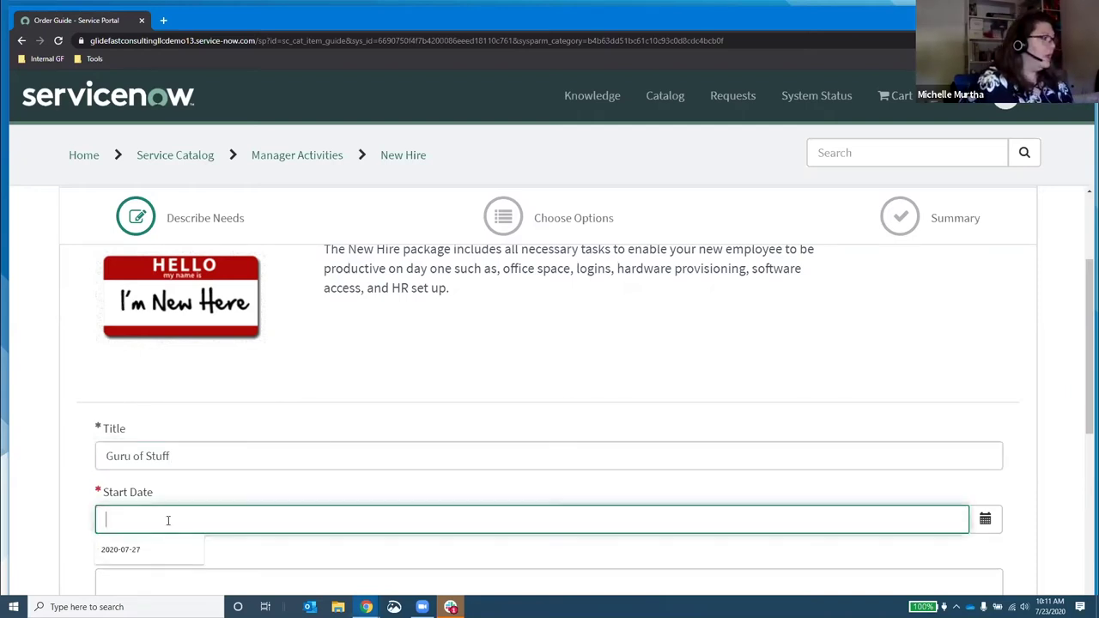
# Step: Pick 10 August 2020 as the start date, correcting earlier wrong calendar picks
pyautogui.click(984, 519)
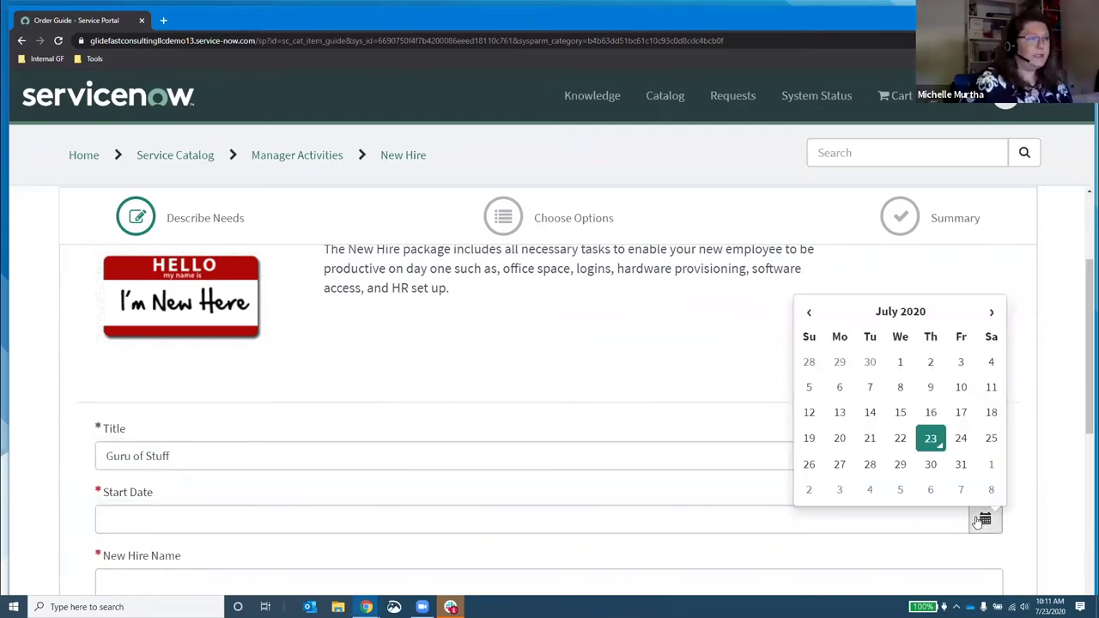
pyautogui.click(992, 314)
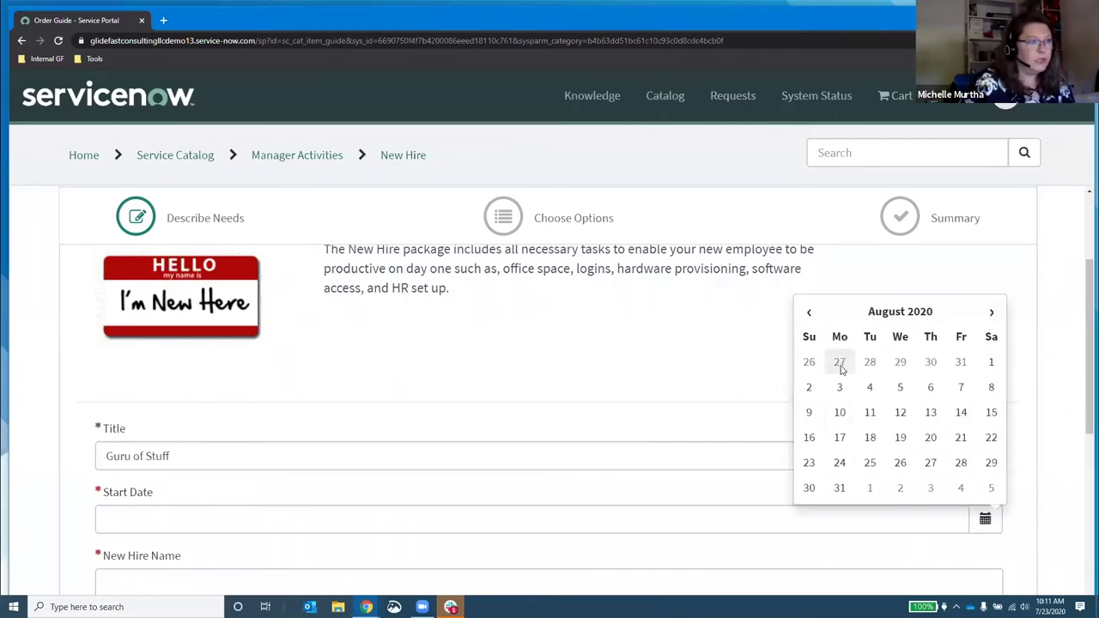
pyautogui.click(841, 365)
pyautogui.click(987, 520)
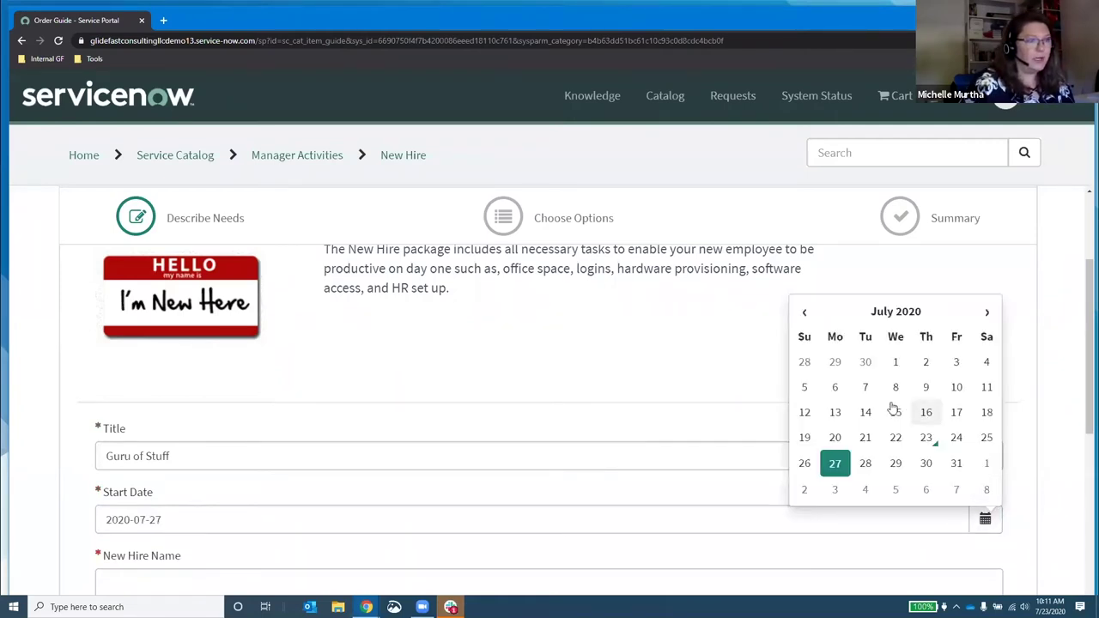
pyautogui.click(837, 415)
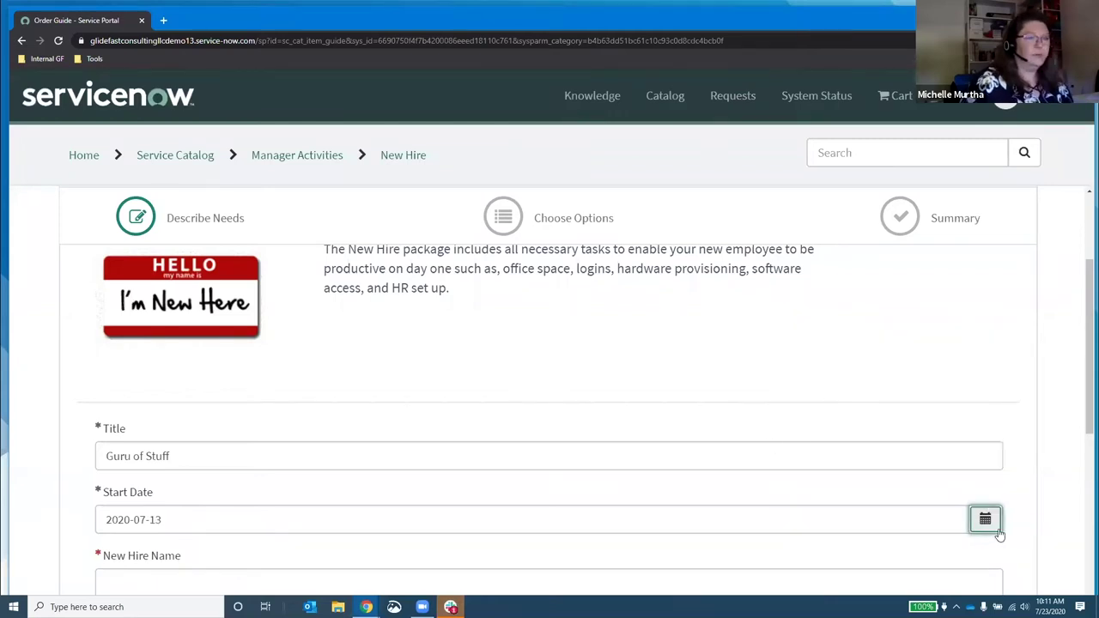
pyautogui.click(996, 531)
pyautogui.click(987, 312)
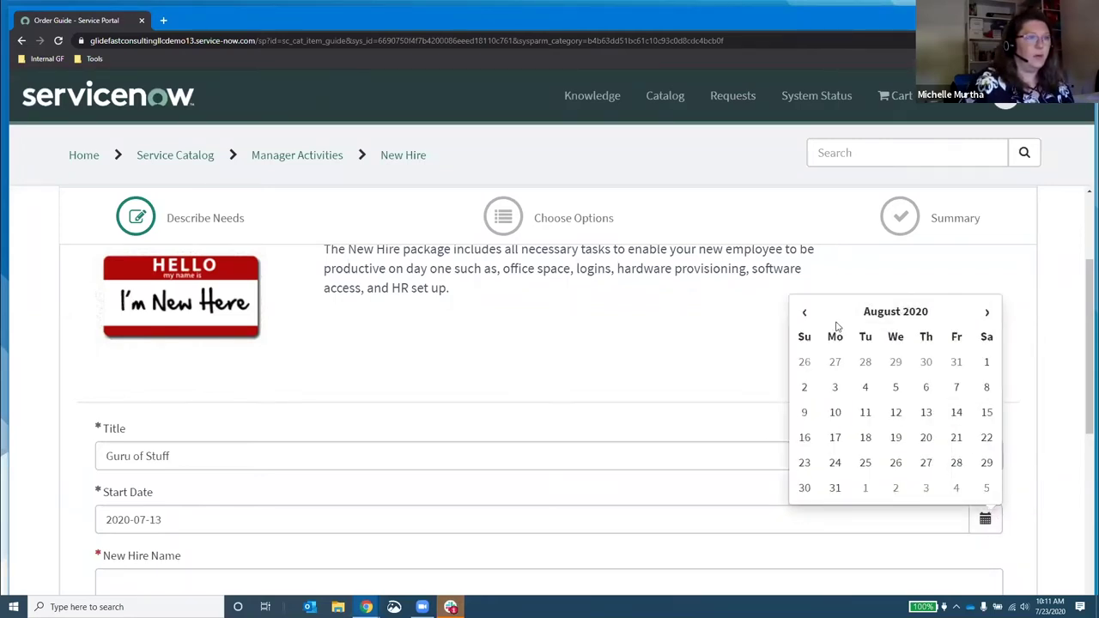
pyautogui.click(835, 413)
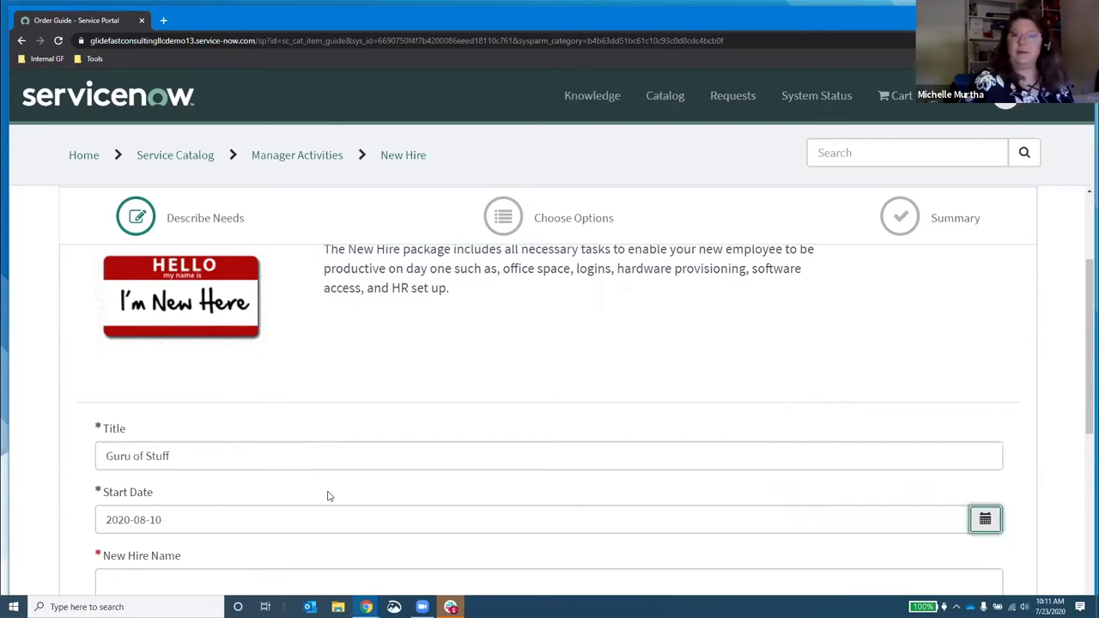
pyautogui.scroll(-1, 270, 491)
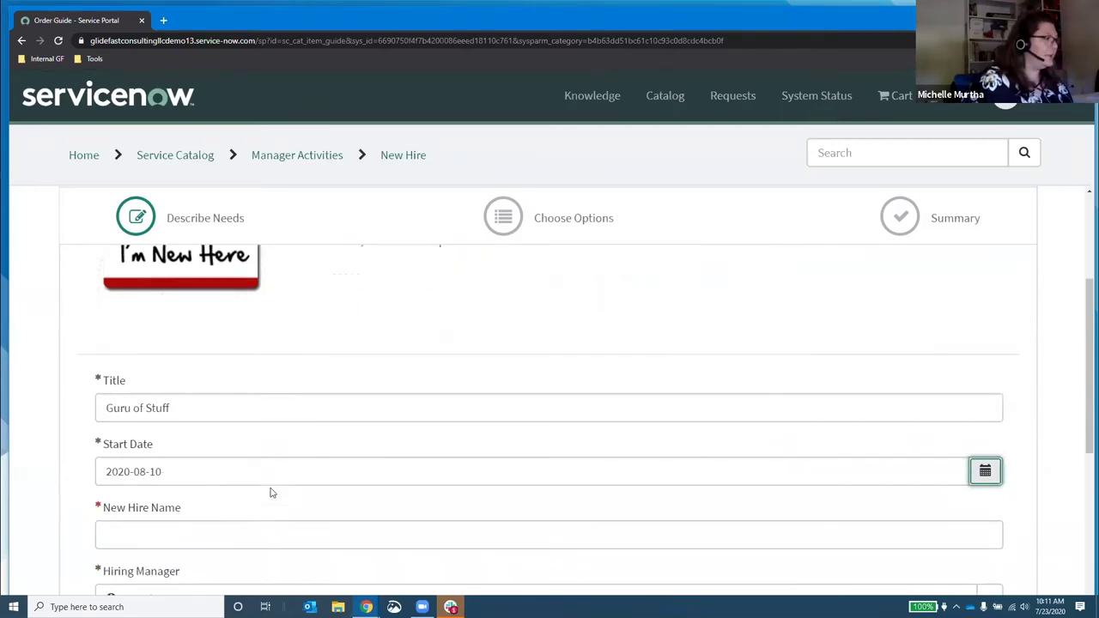
pyautogui.click(212, 467)
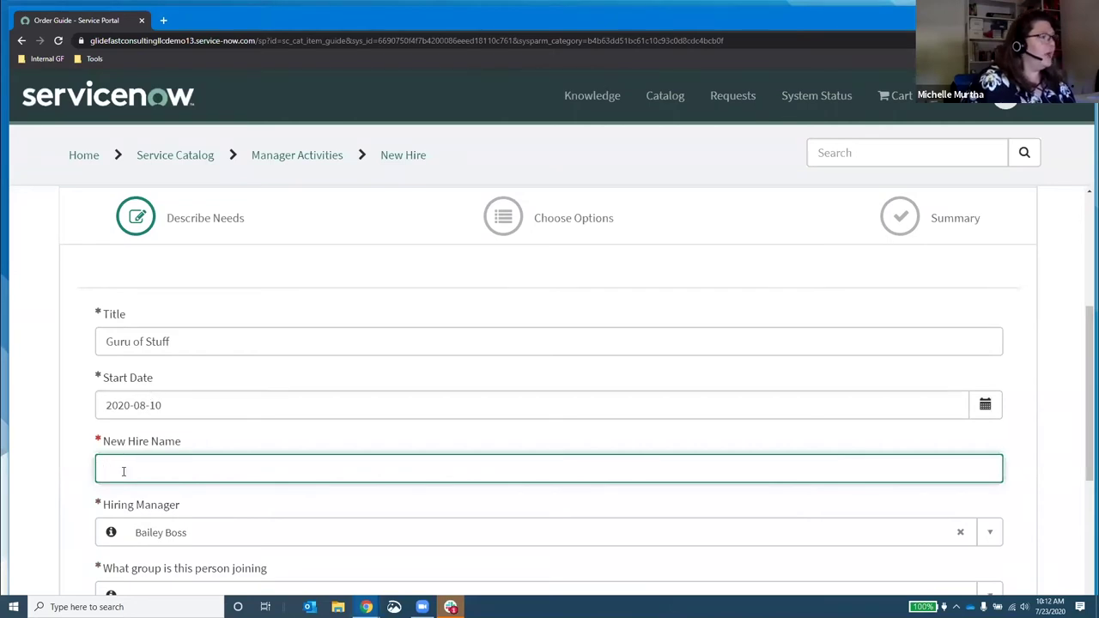
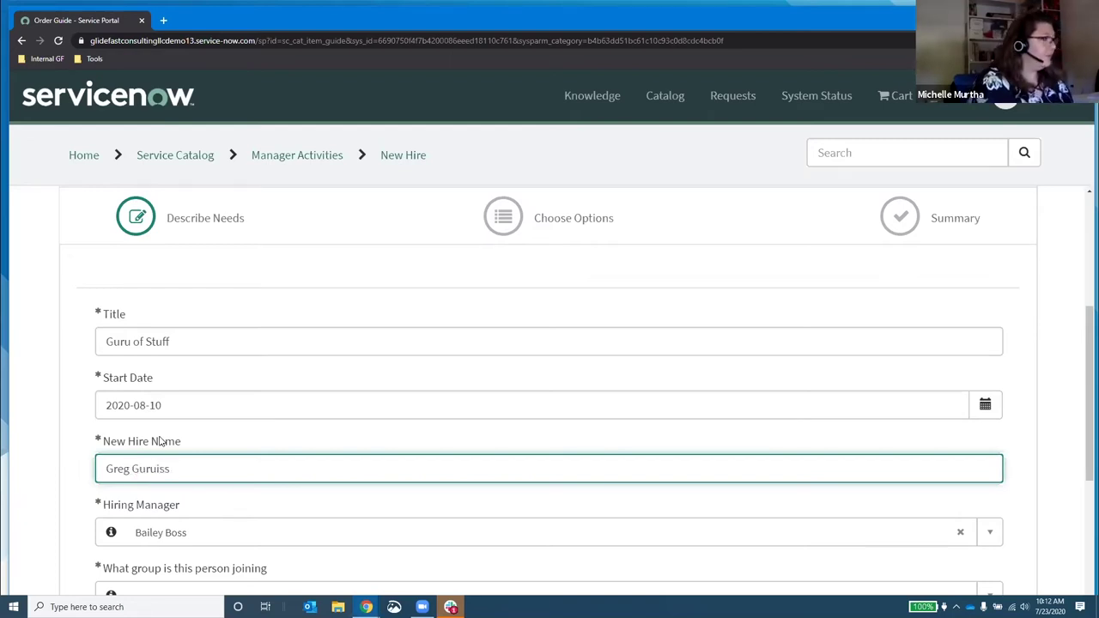
# Step: Type the new hire's full name into the New Hire Name field
pyautogui.press('BackSpace')
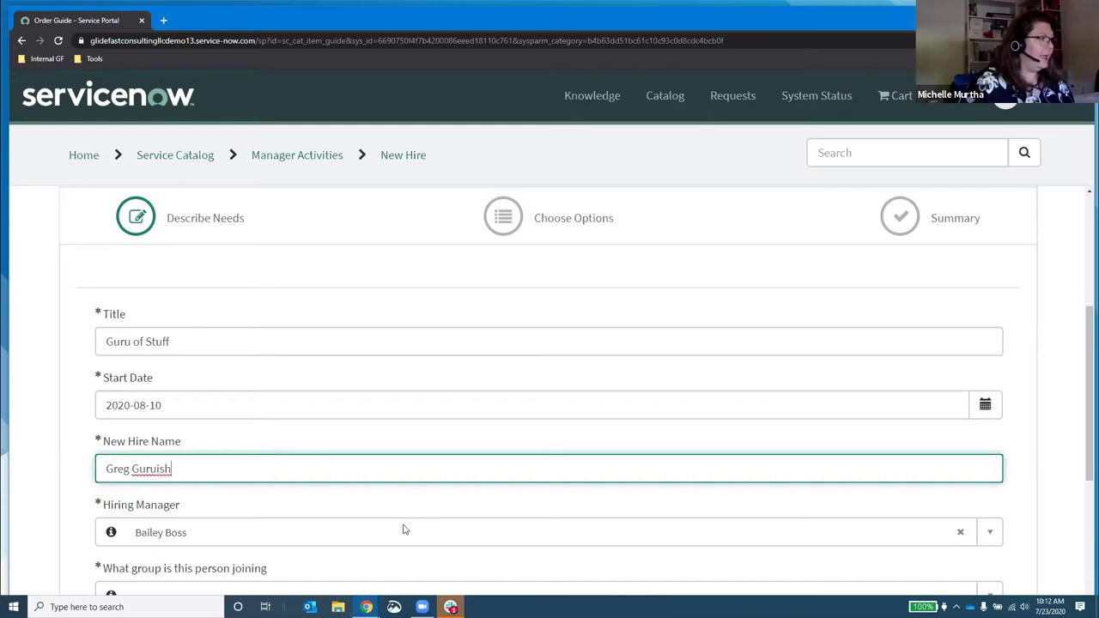
pyautogui.scroll(-2, 359, 514)
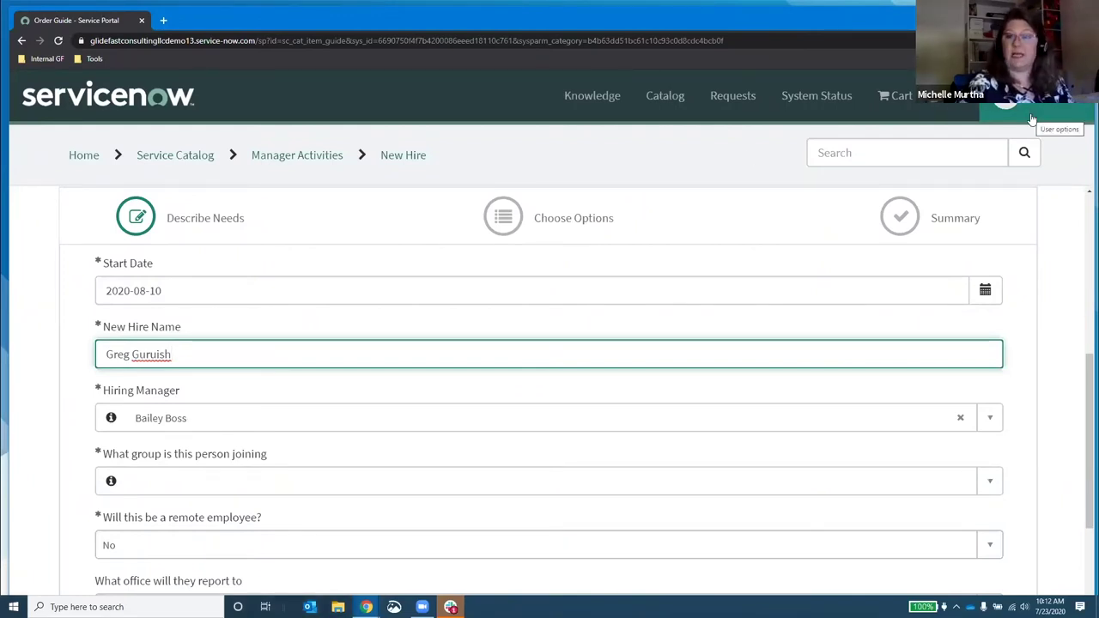
pyautogui.click(166, 485)
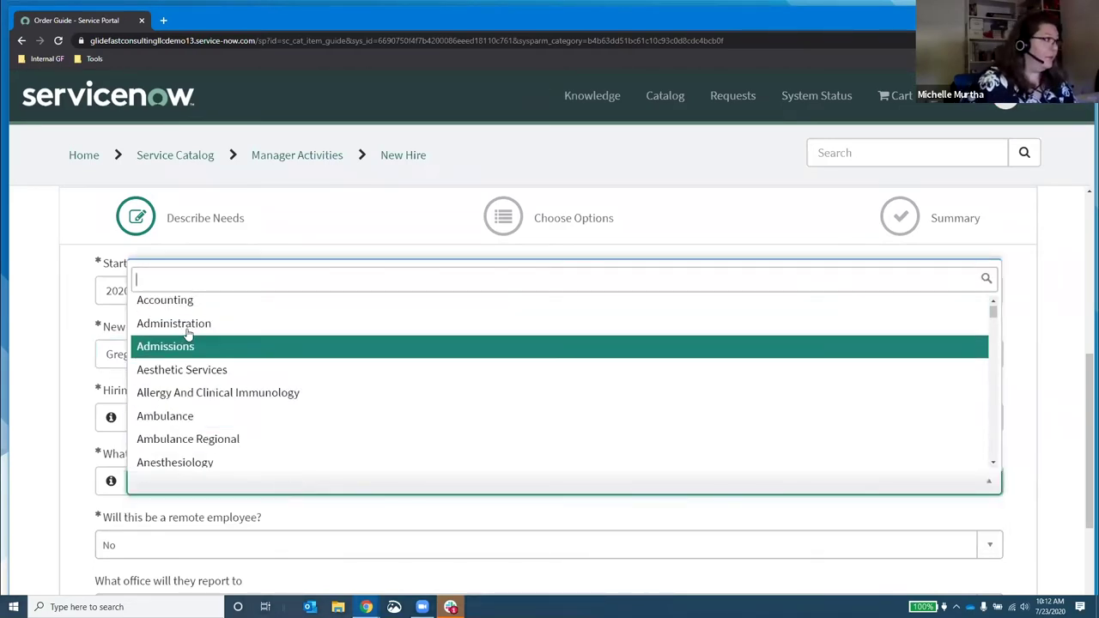
# Step: Put the new hire in the Administration group and keep remote employee at No
pyautogui.click(189, 330)
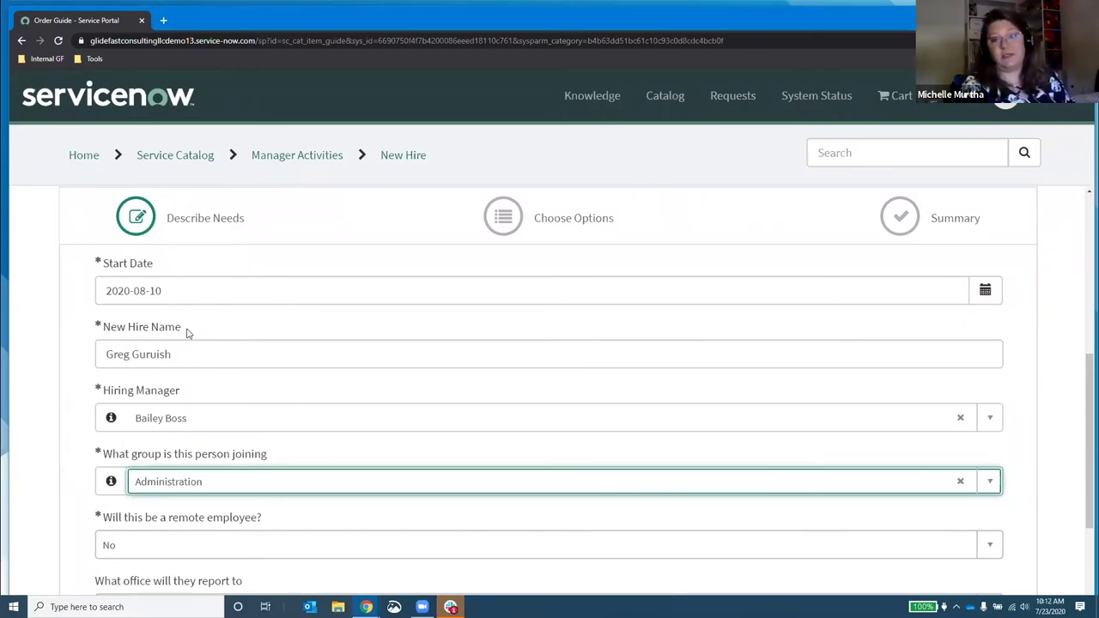
pyautogui.scroll(-1, 226, 417)
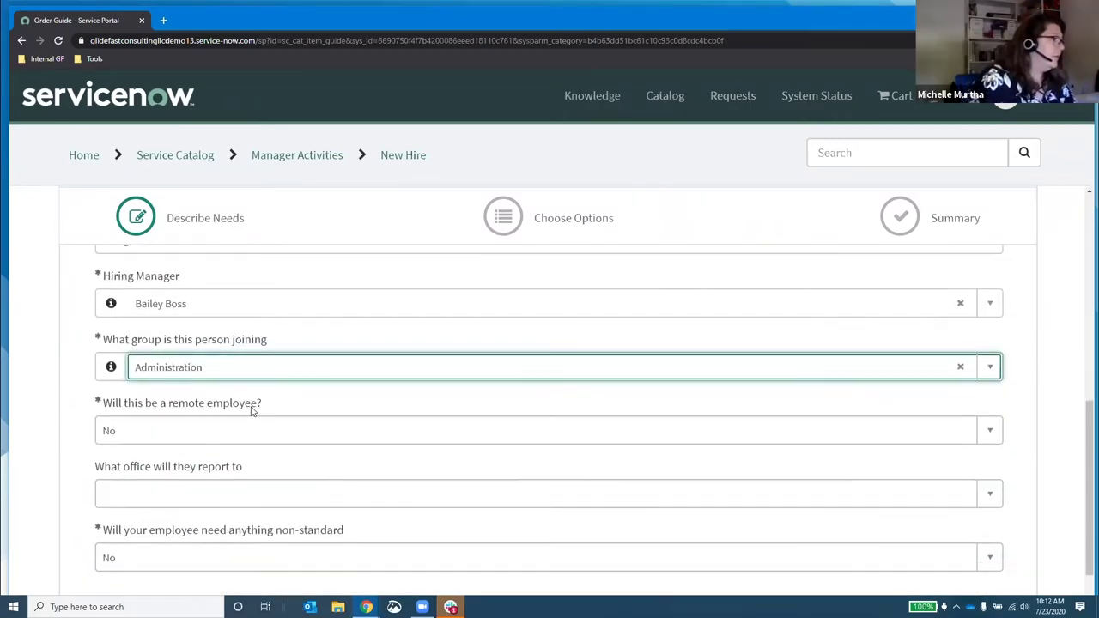
pyautogui.click(191, 433)
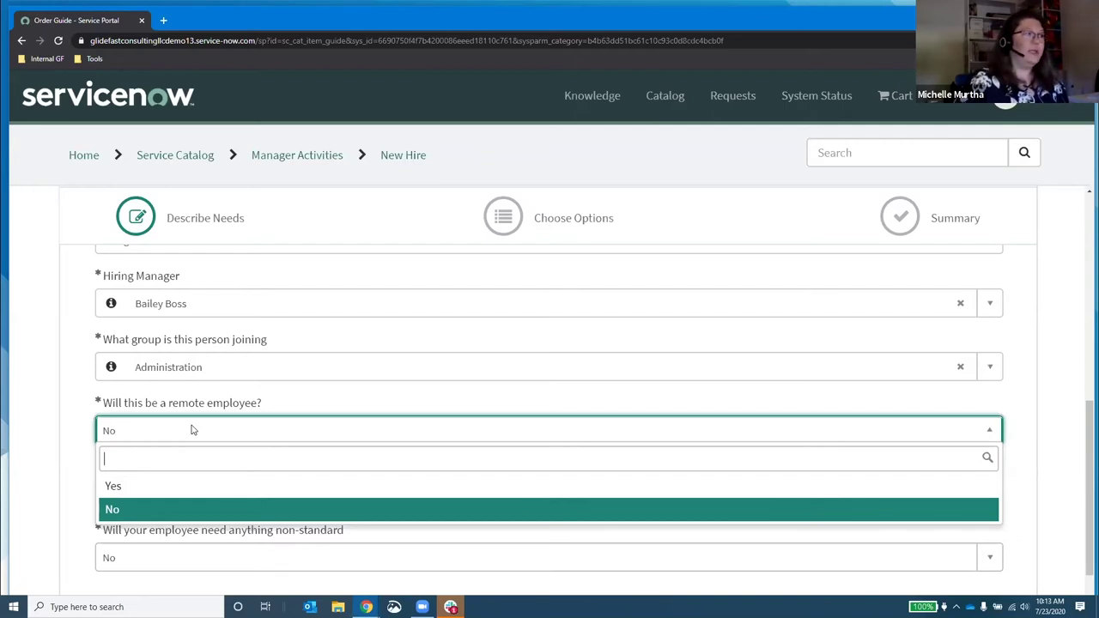
pyautogui.click(192, 430)
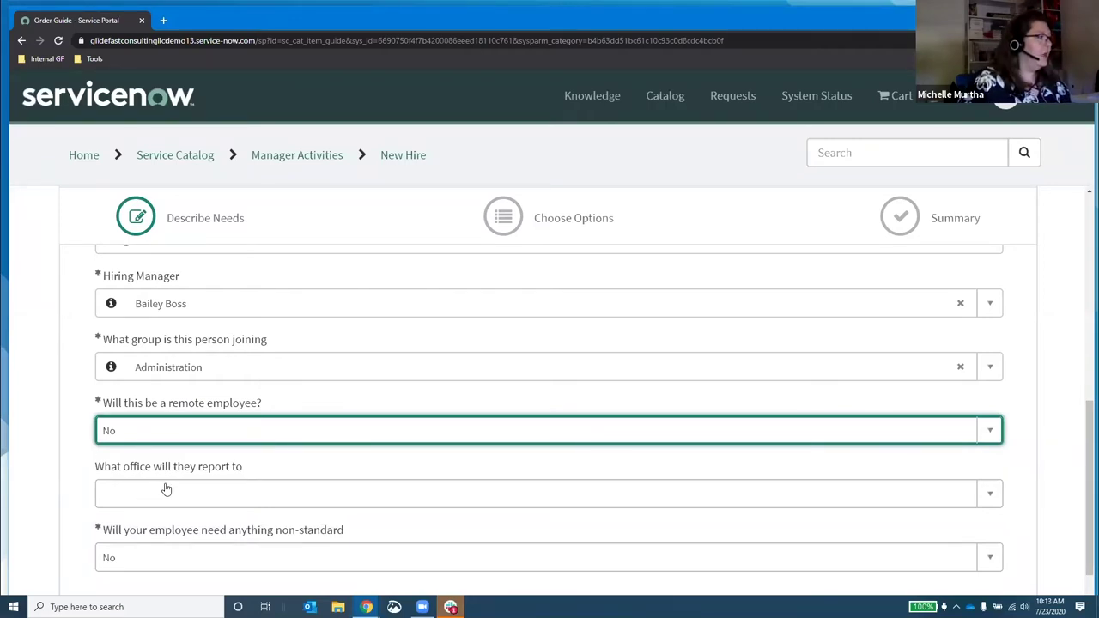
# Step: Choose the San Diego office address as the new hire's reporting office
pyautogui.scroll(-1, 166, 488)
pyautogui.click(226, 438)
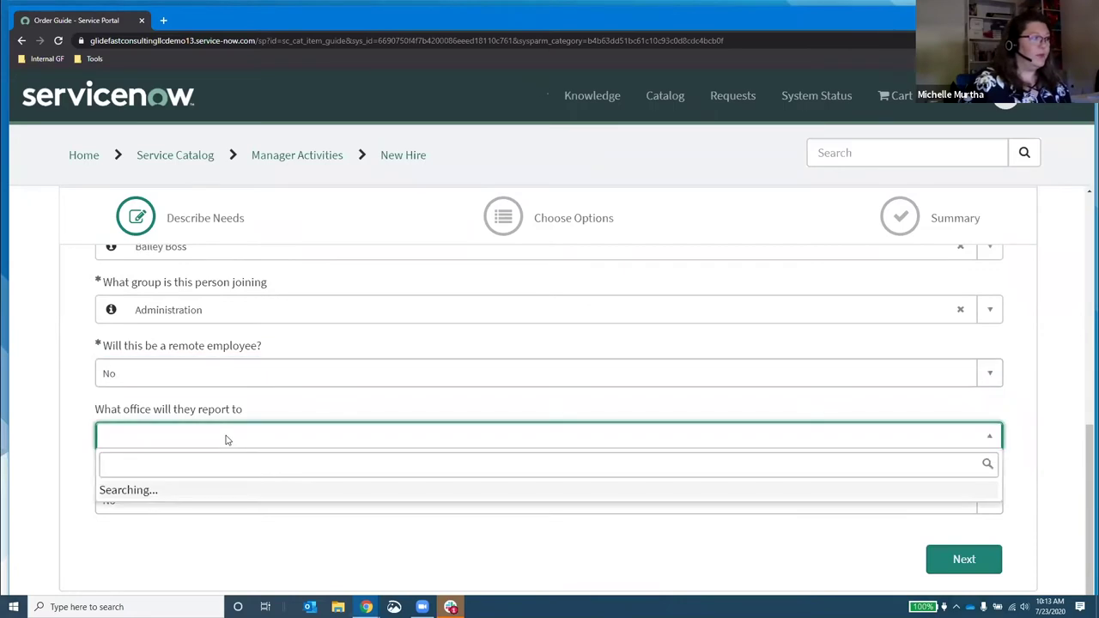
pyautogui.scroll(-4, 341, 325)
pyautogui.scroll(-3, 340, 325)
pyautogui.scroll(3, 363, 360)
pyautogui.scroll(1, 364, 361)
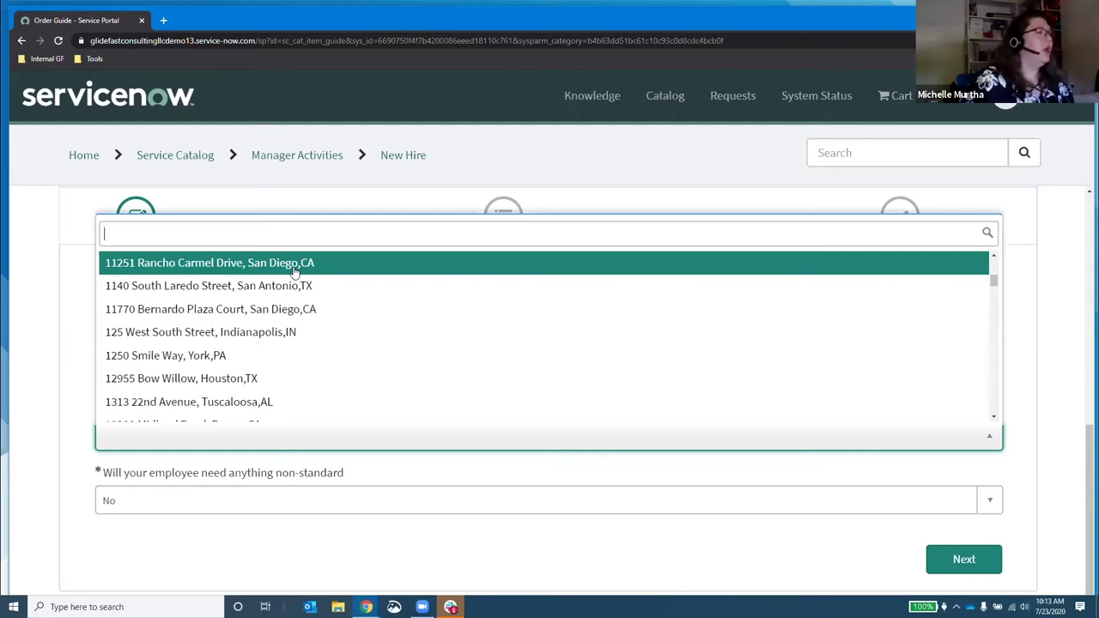
pyautogui.click(294, 266)
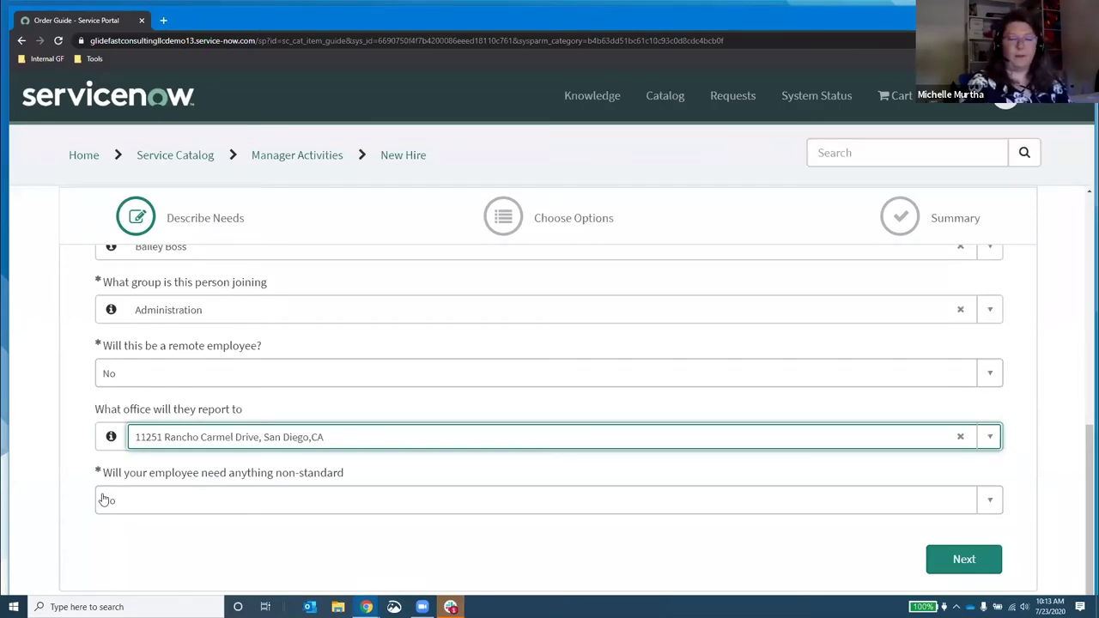
# Step: Answer Yes to the new hire needing non-standard equipment
pyautogui.click(103, 500)
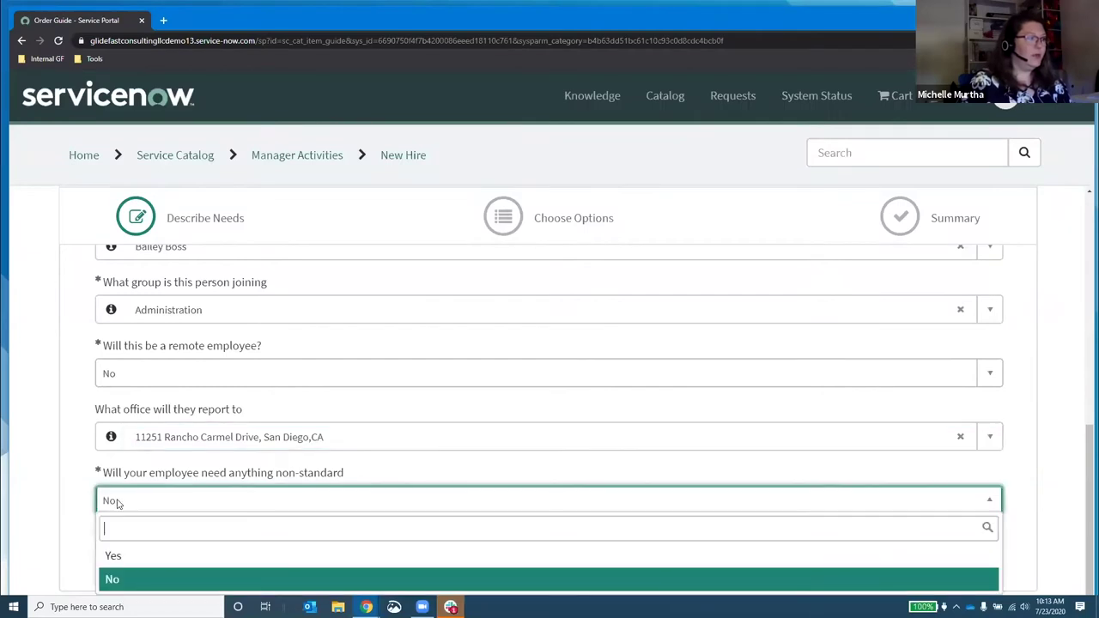
pyautogui.click(125, 556)
pyautogui.scroll(-2, 557, 434)
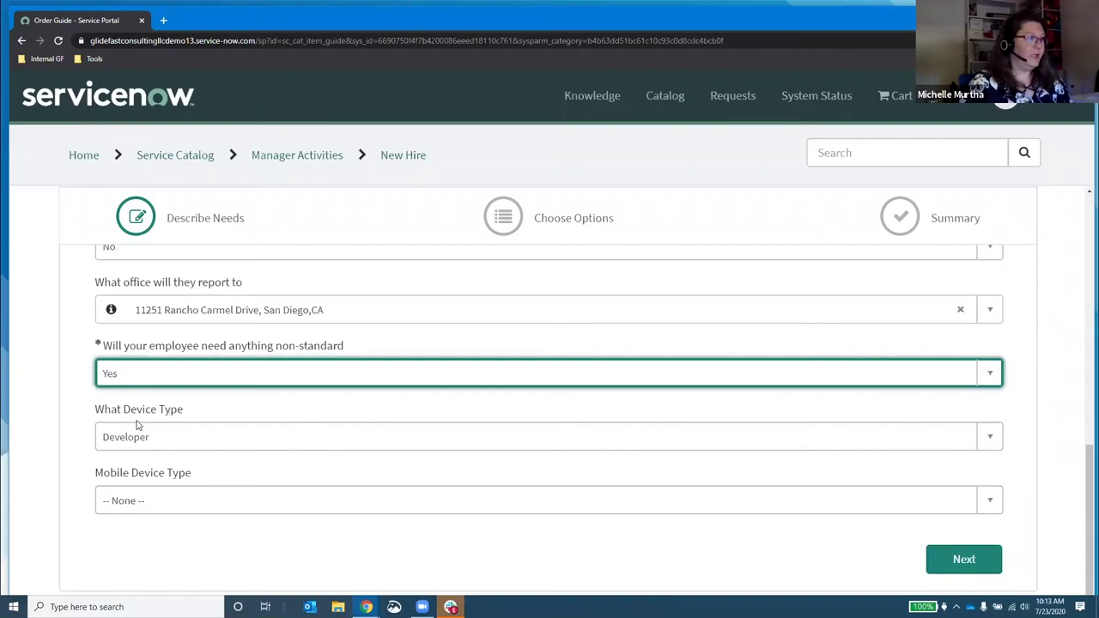
# Step: Choose Developer device type and iPhone mobile device, then continue to Choose Options
pyautogui.click(137, 436)
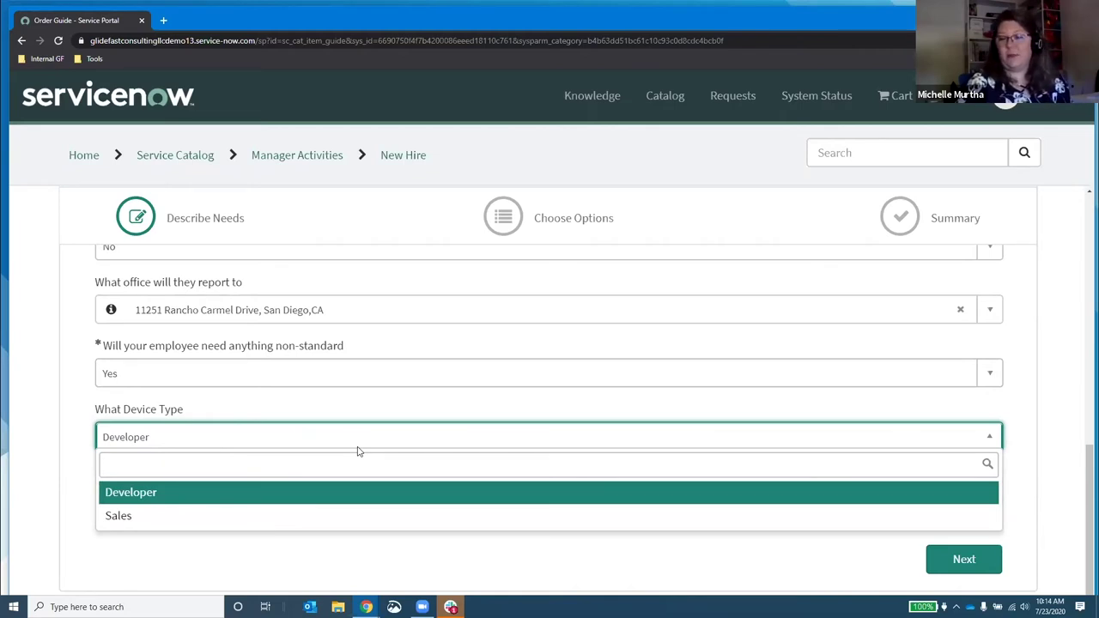
pyautogui.click(182, 495)
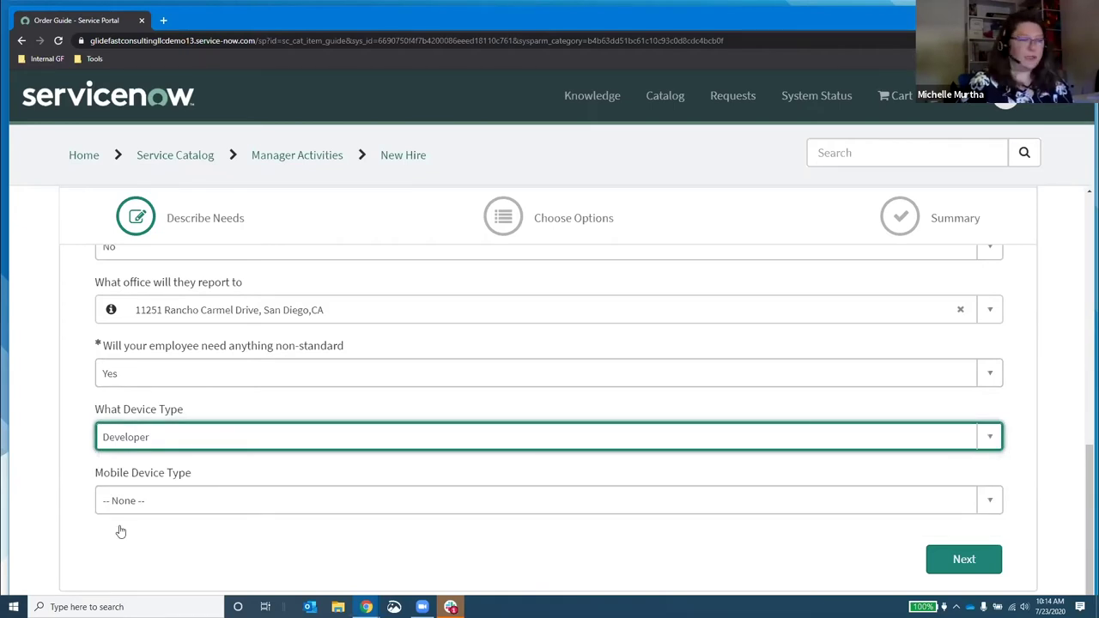
pyautogui.click(164, 499)
pyautogui.click(161, 450)
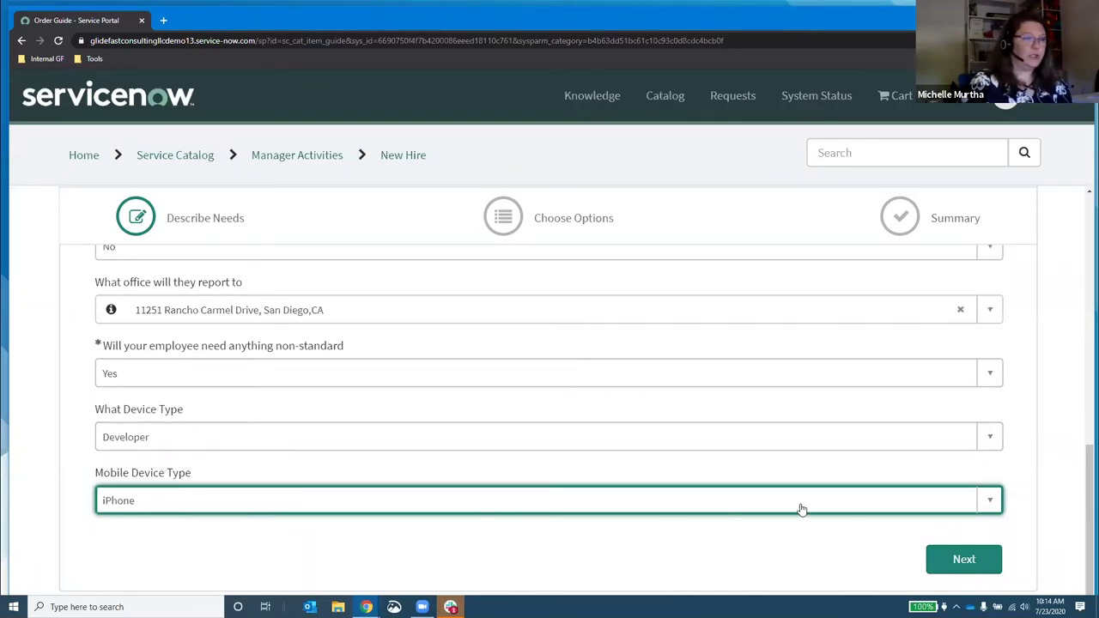
pyautogui.click(945, 561)
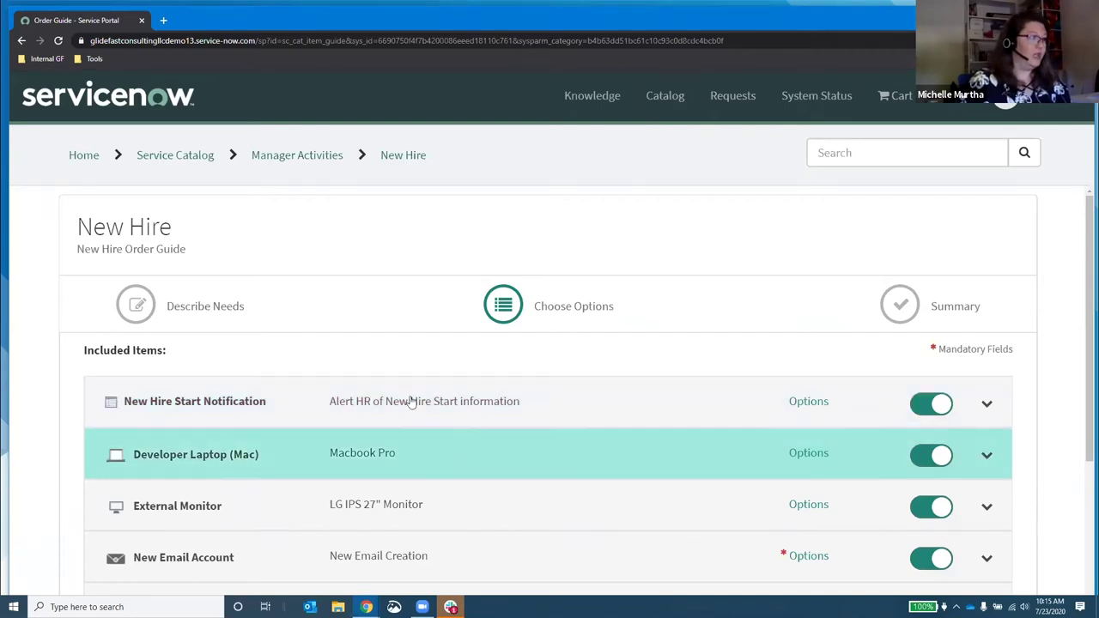
# Step: In New Hire Start Notification, select Personal HR Orientation (Director and above) for orientation
pyautogui.scroll(-2, 477, 511)
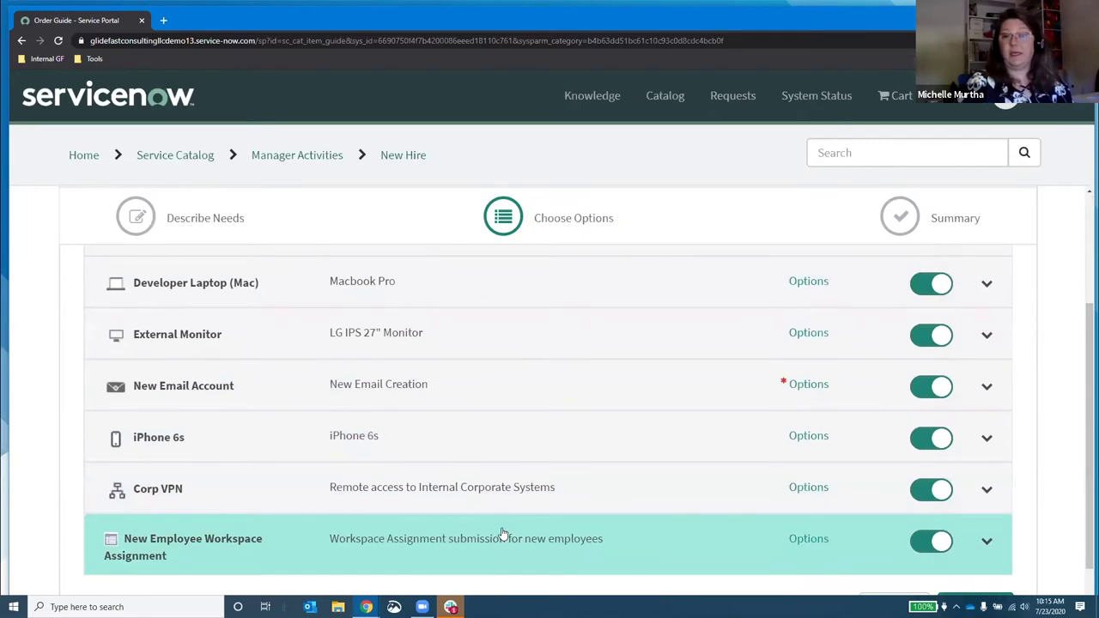
pyautogui.scroll(2, 518, 480)
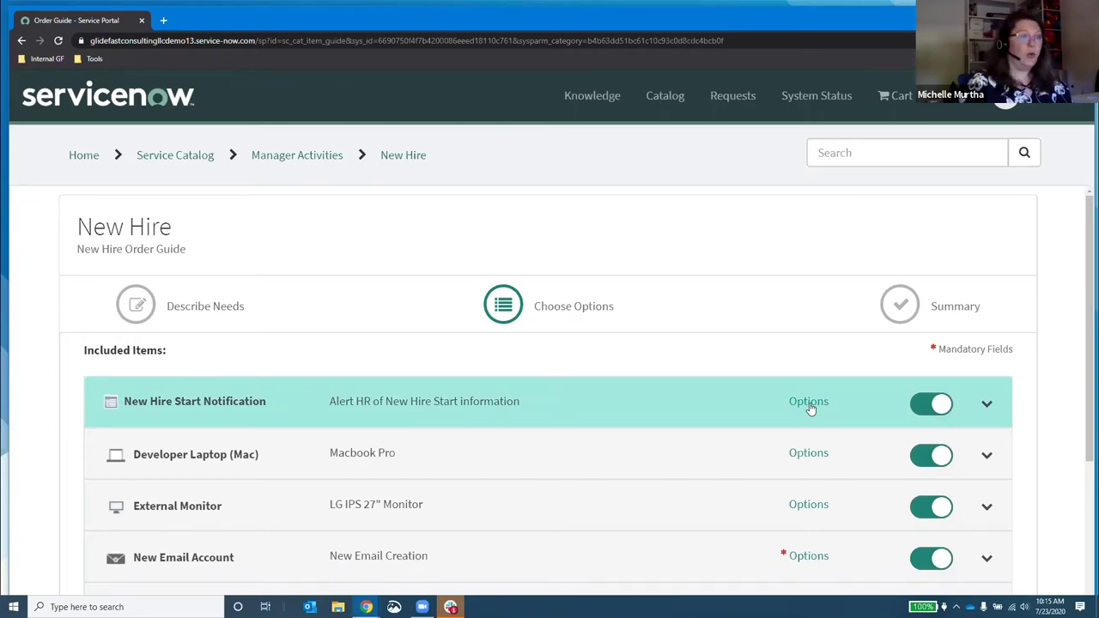
pyautogui.click(988, 405)
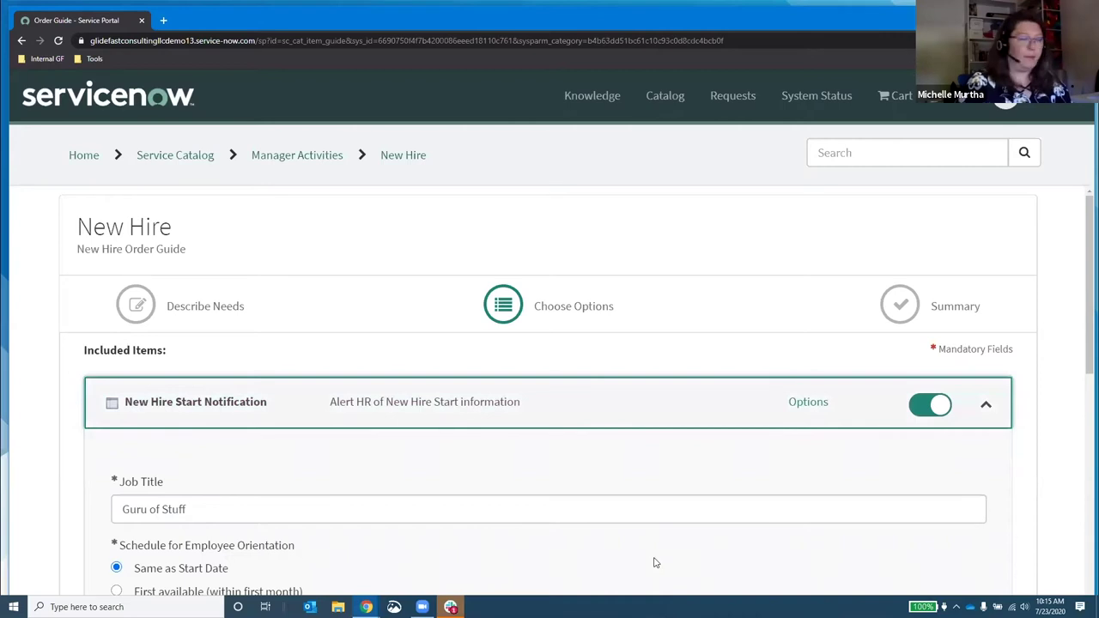
pyautogui.scroll(-1, 653, 562)
pyautogui.click(223, 458)
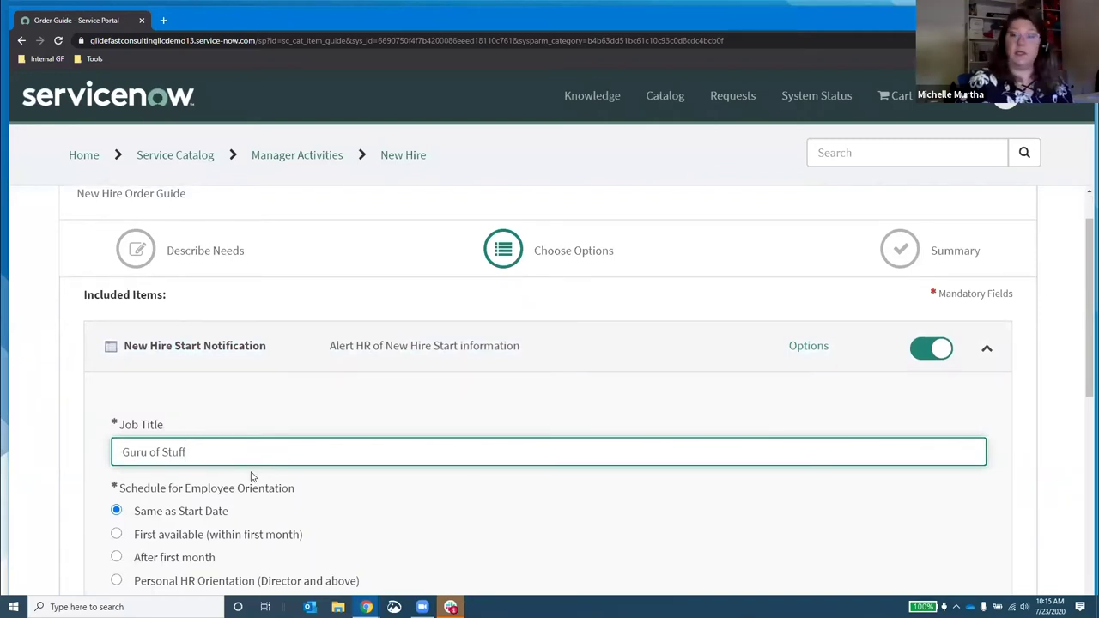
pyautogui.scroll(-2, 251, 477)
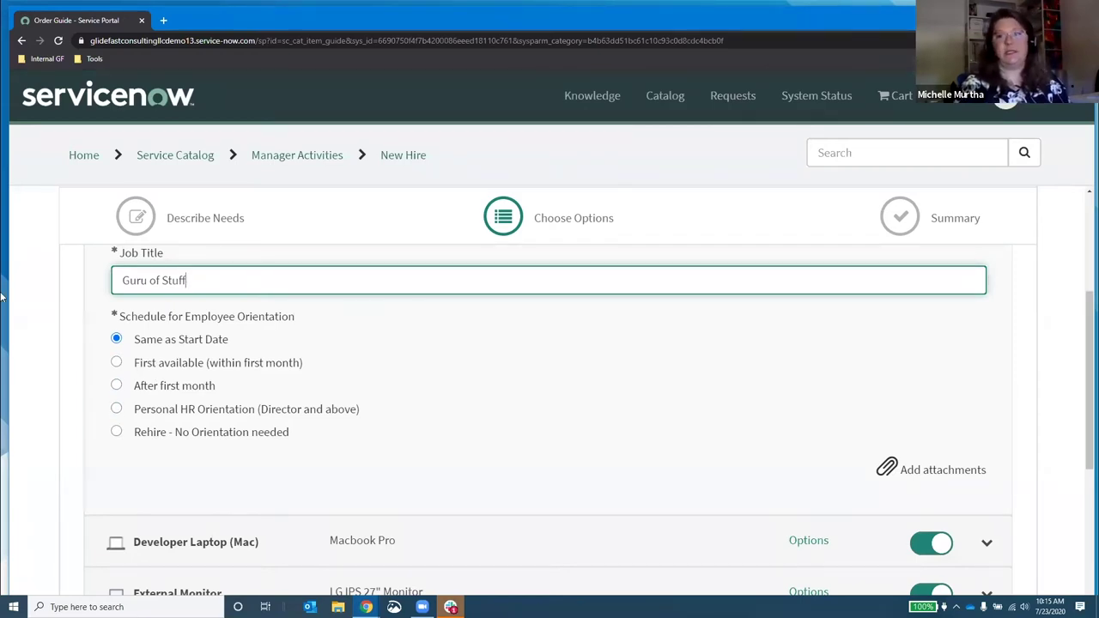
pyautogui.click(117, 409)
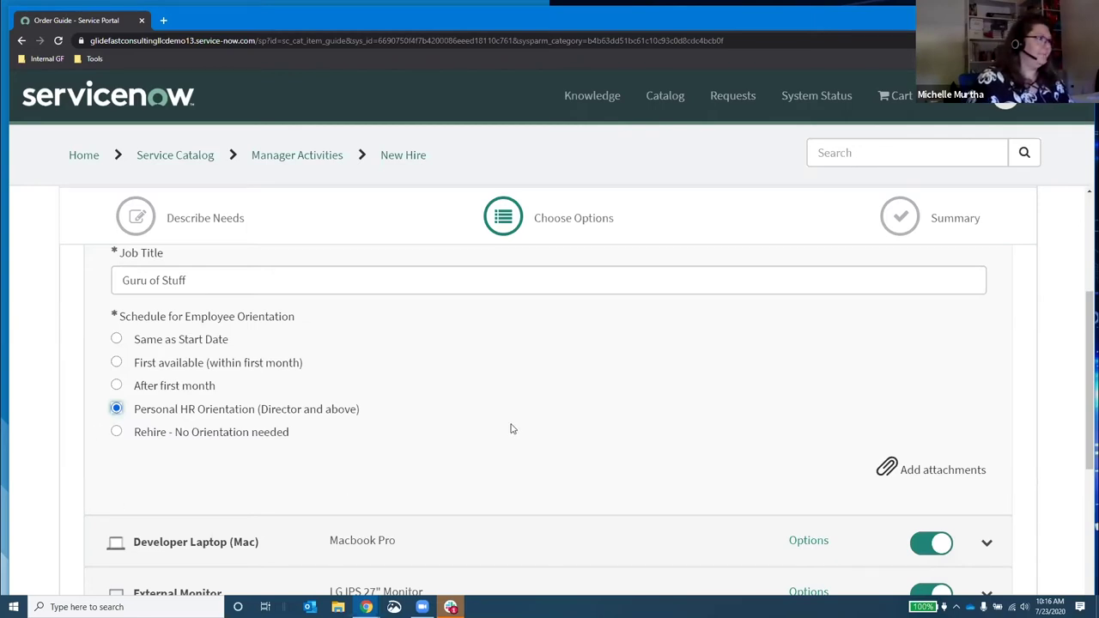
pyautogui.scroll(-2, 512, 427)
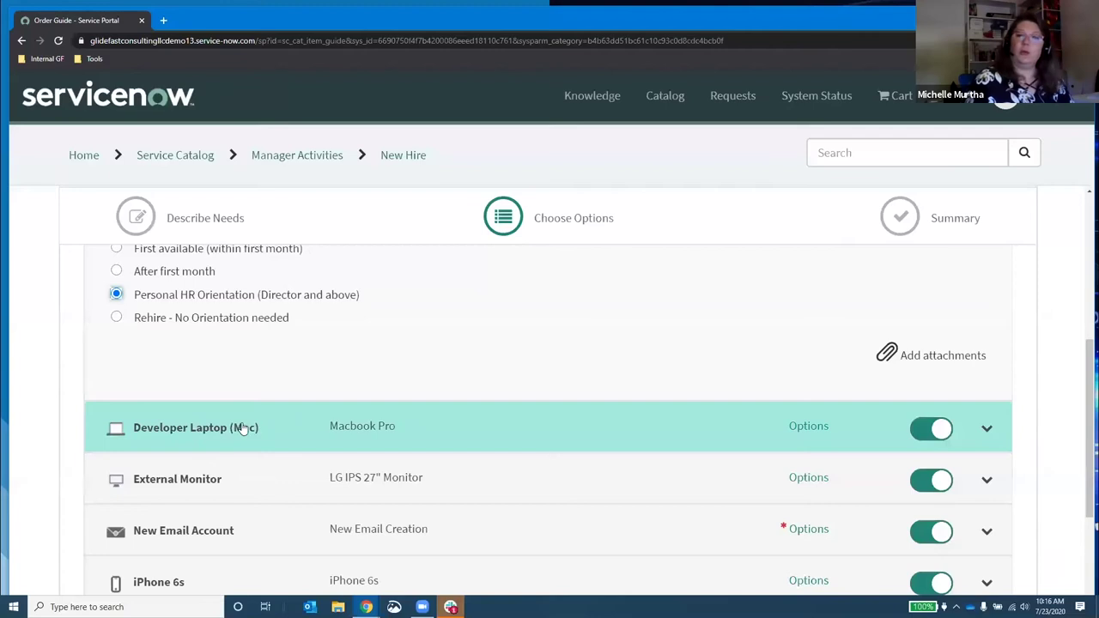
# Step: For the Developer Laptop (Mac), check Adobe Acrobat and enter Visio as additional software
pyautogui.click(230, 427)
pyautogui.scroll(-2, 379, 378)
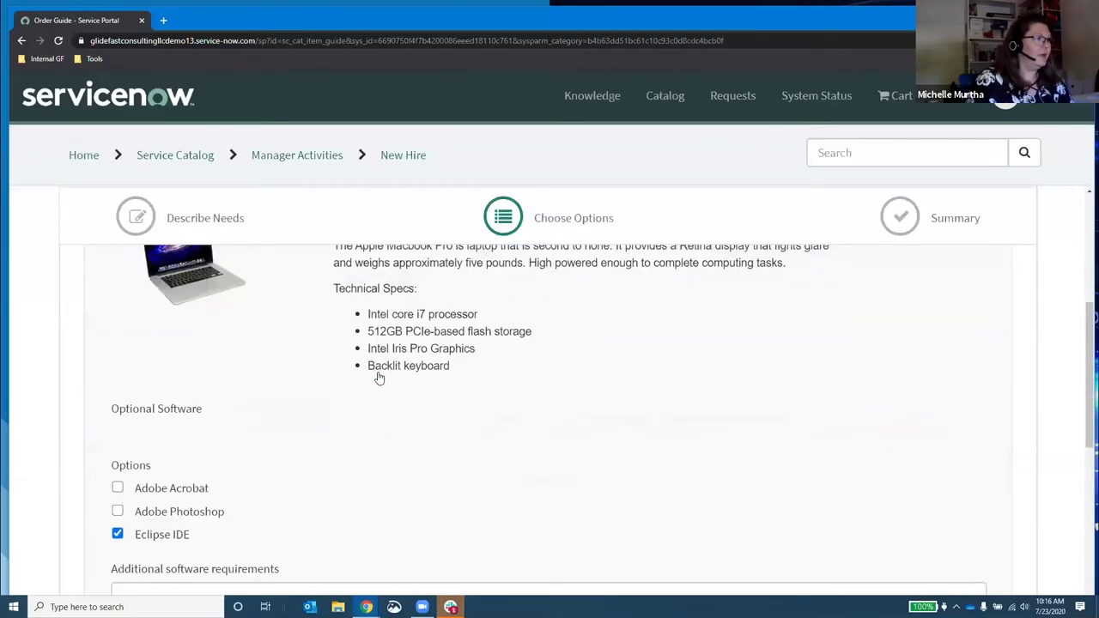
pyautogui.scroll(1, 410, 407)
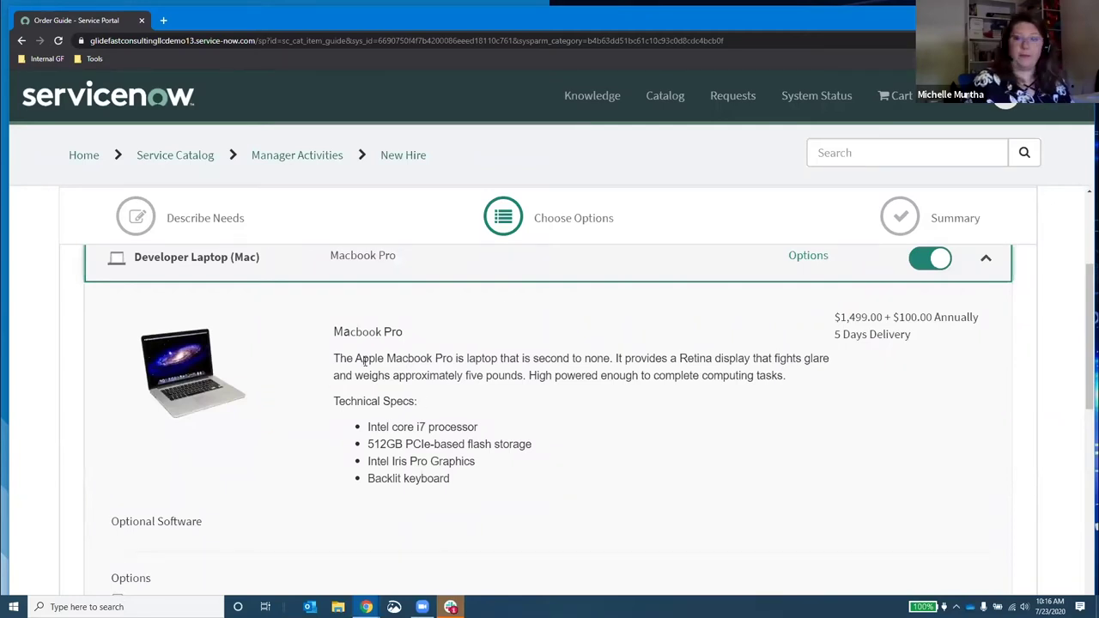
pyautogui.scroll(-1, 322, 401)
pyautogui.click(118, 486)
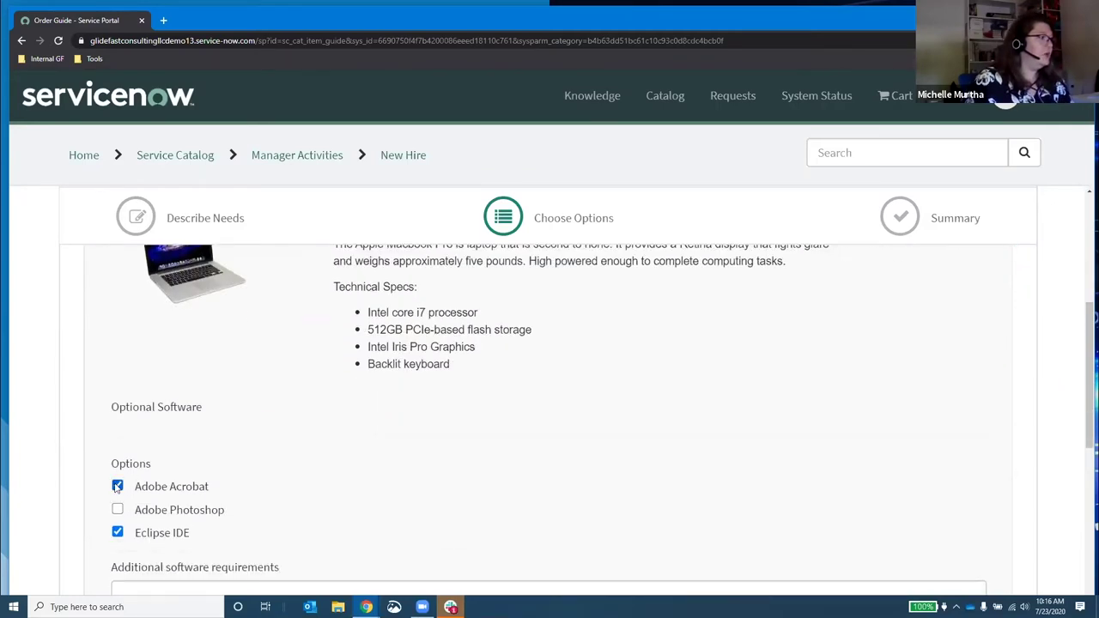
pyautogui.scroll(-2, 338, 466)
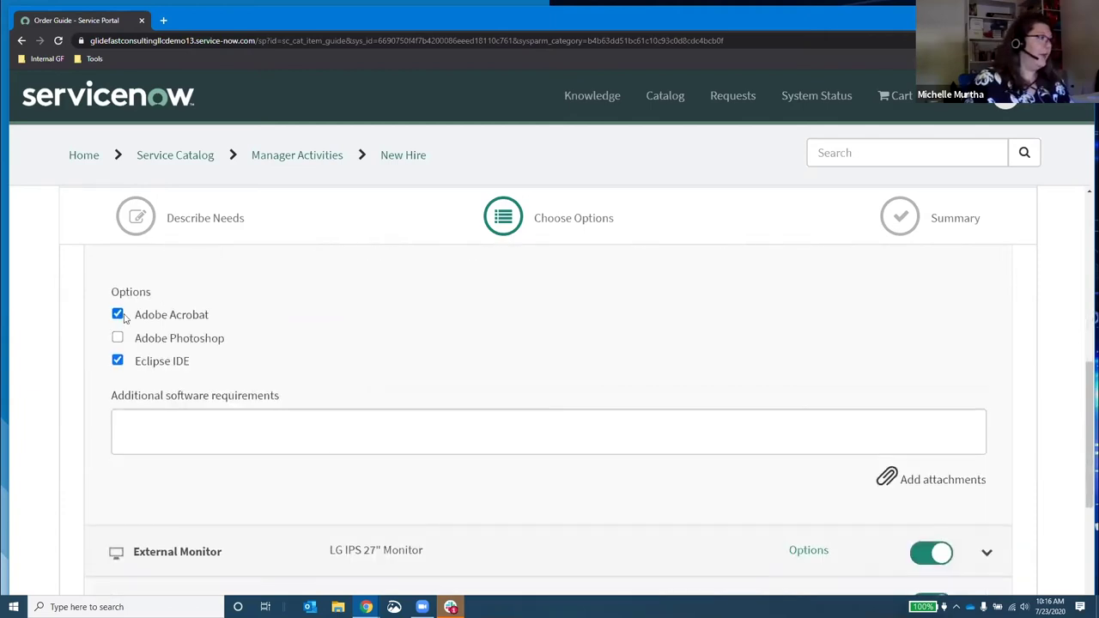
pyautogui.click(145, 438)
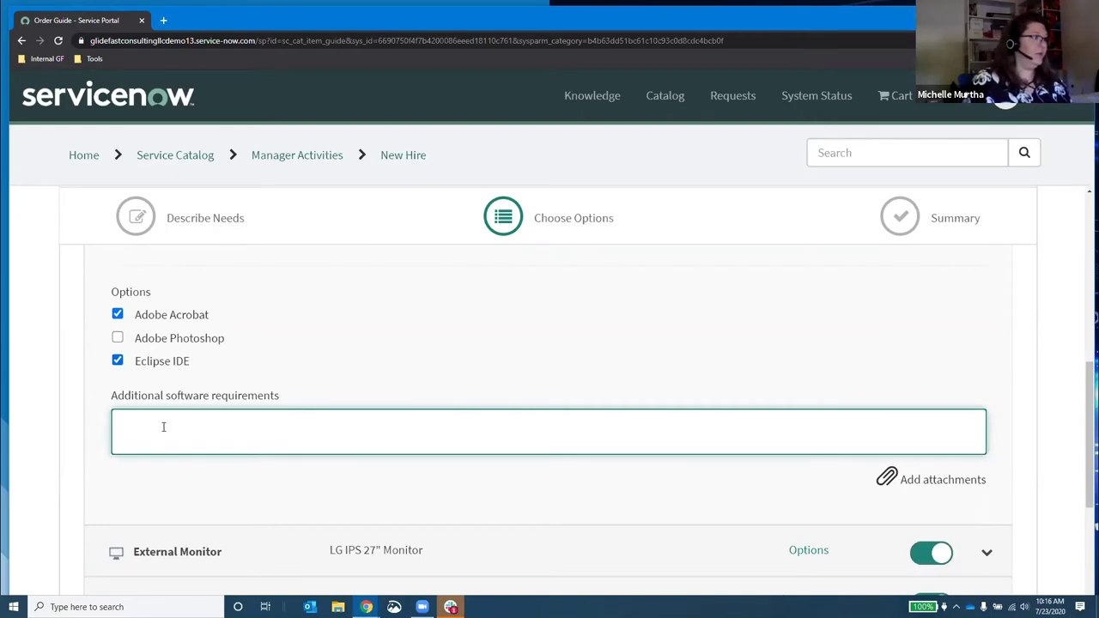
pyautogui.write('Visio')
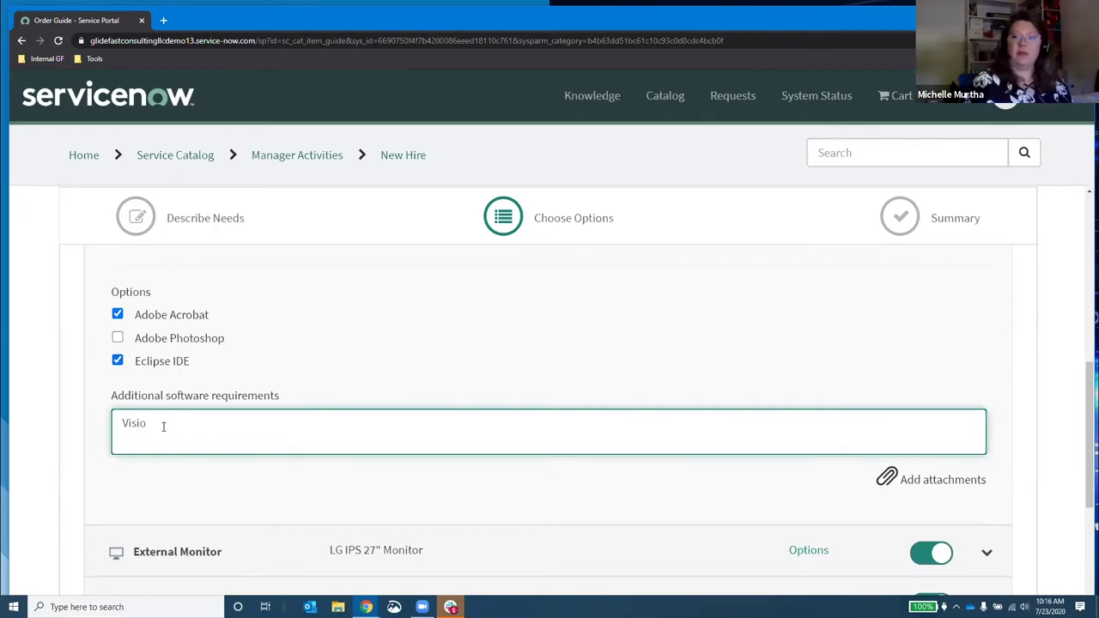
pyautogui.scroll(-2, 221, 405)
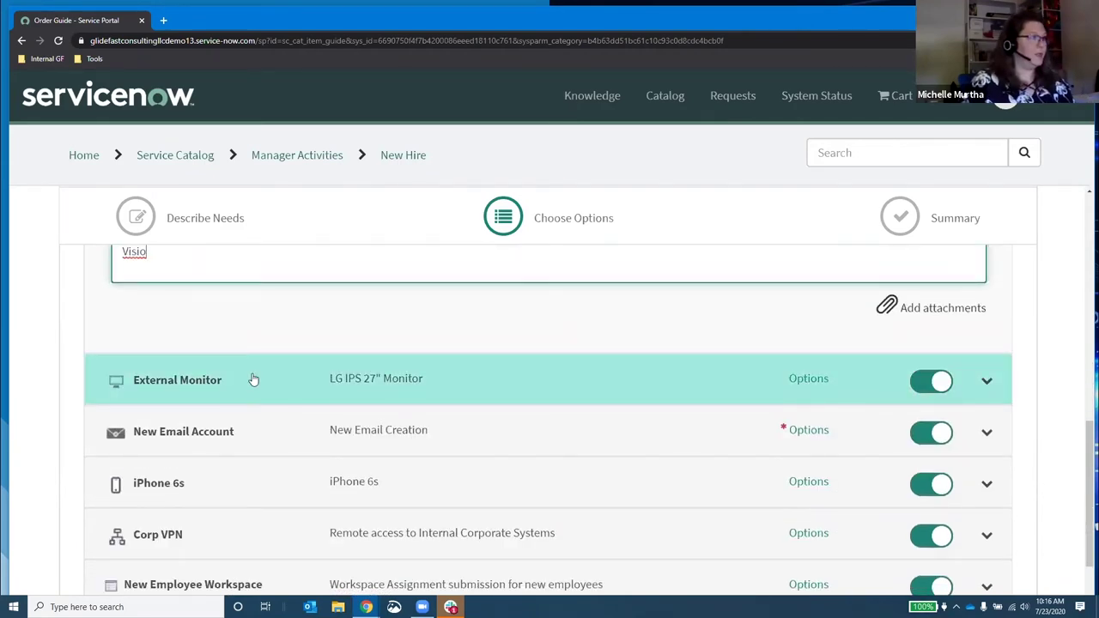
# Step: Toggle the External Monitor item off and expand the New Email Account row
pyautogui.click(253, 379)
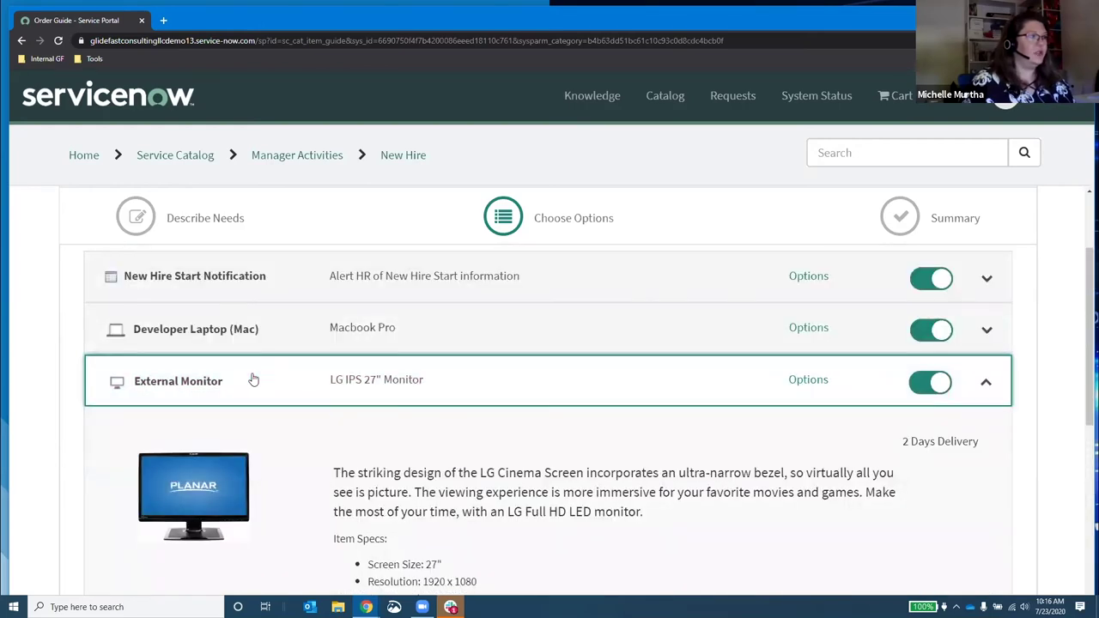
pyautogui.click(929, 381)
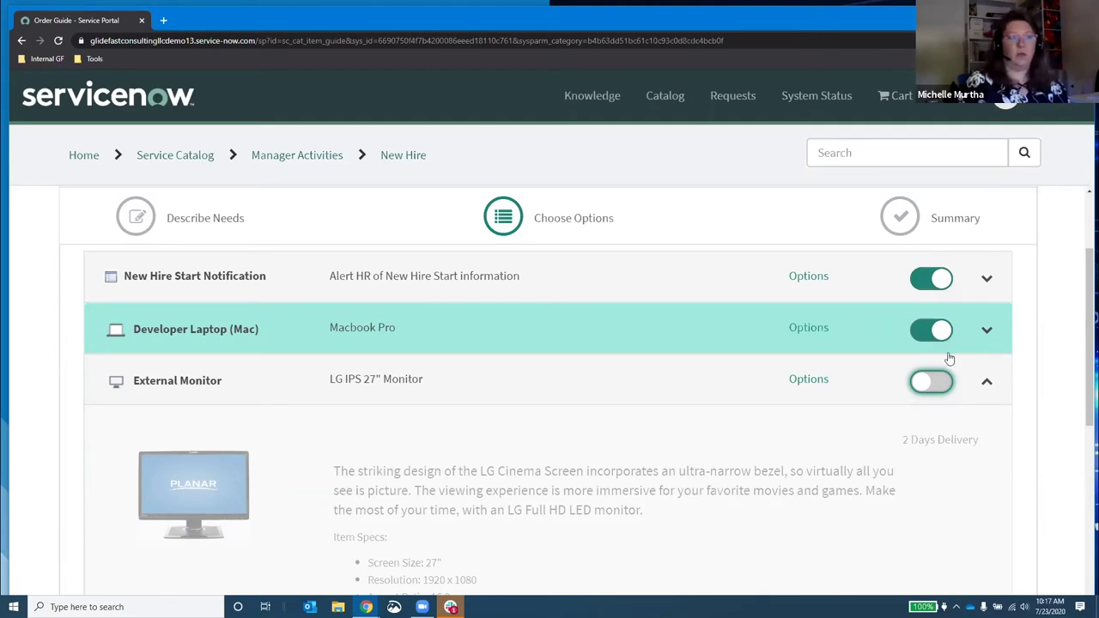
pyautogui.scroll(-3, 709, 442)
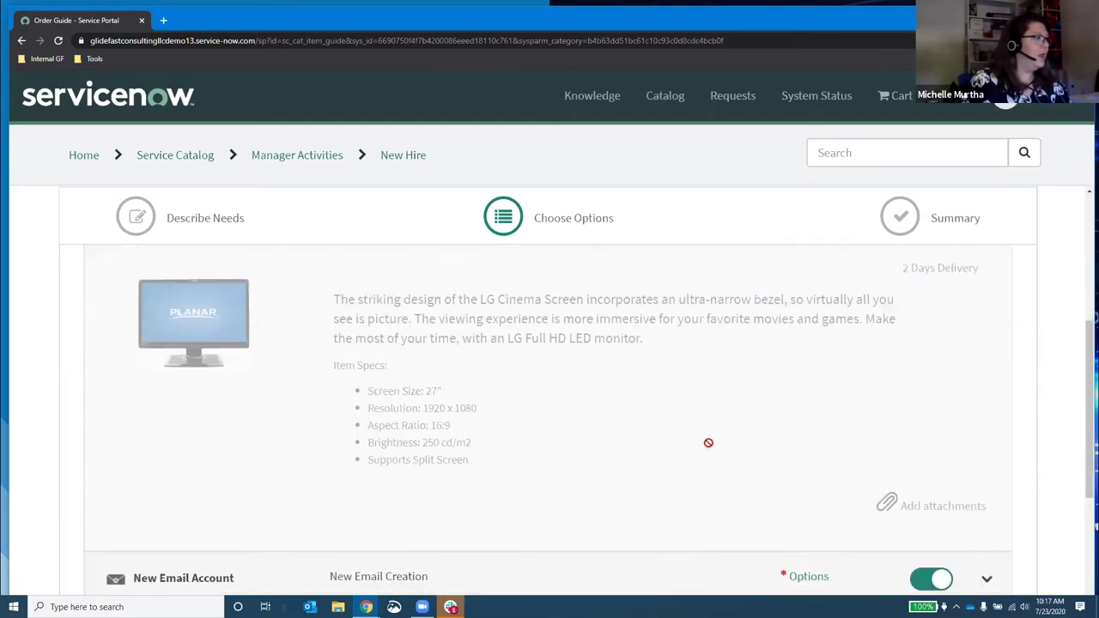
pyautogui.scroll(-1, 386, 372)
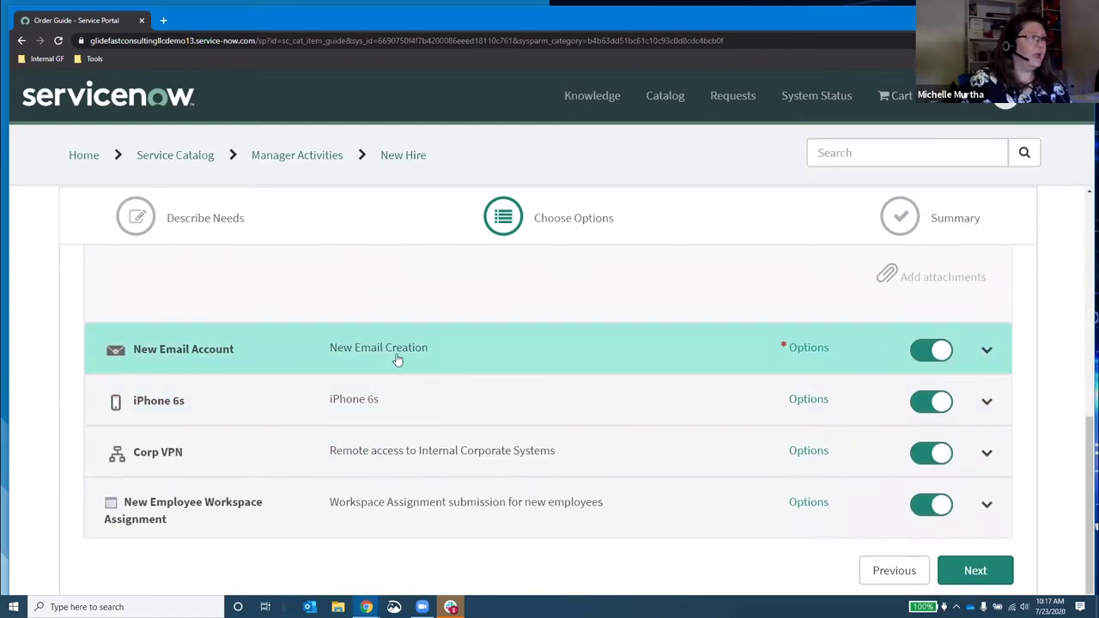
pyautogui.click(391, 355)
# Step: Type the new hire's preferred email address into the New Email Account field
pyautogui.scroll(-2, 344, 429)
pyautogui.click(342, 420)
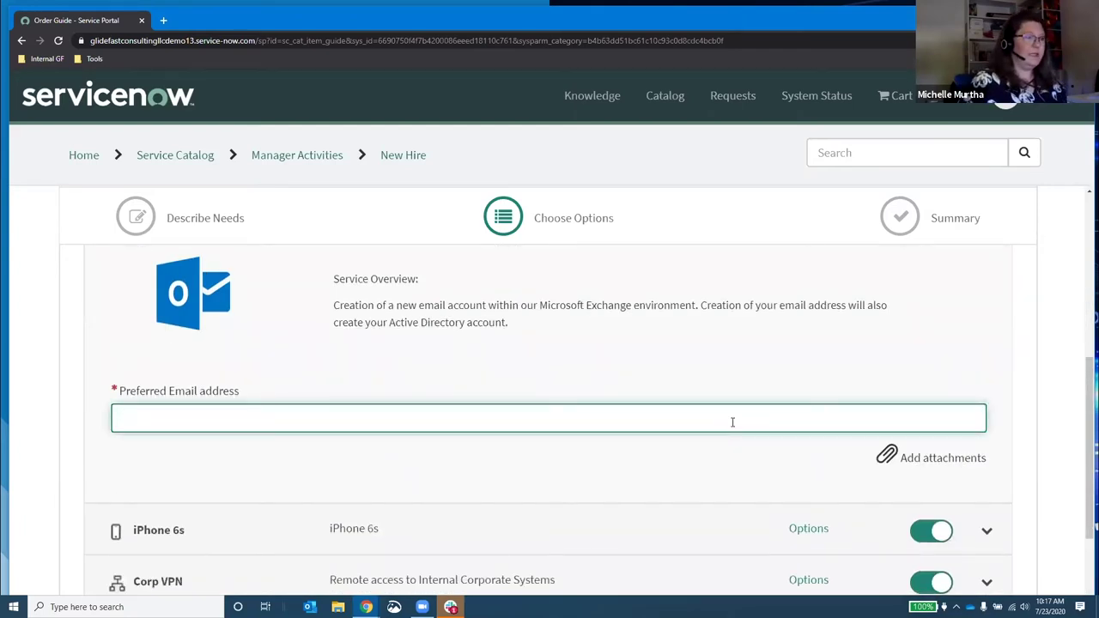
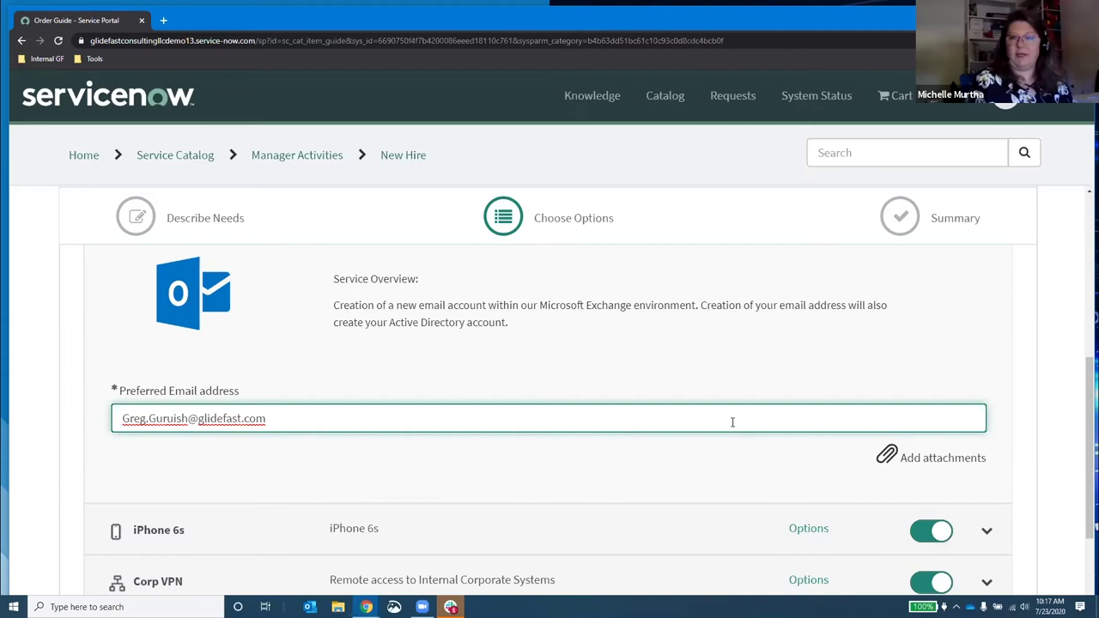
pyautogui.scroll(-2, 424, 355)
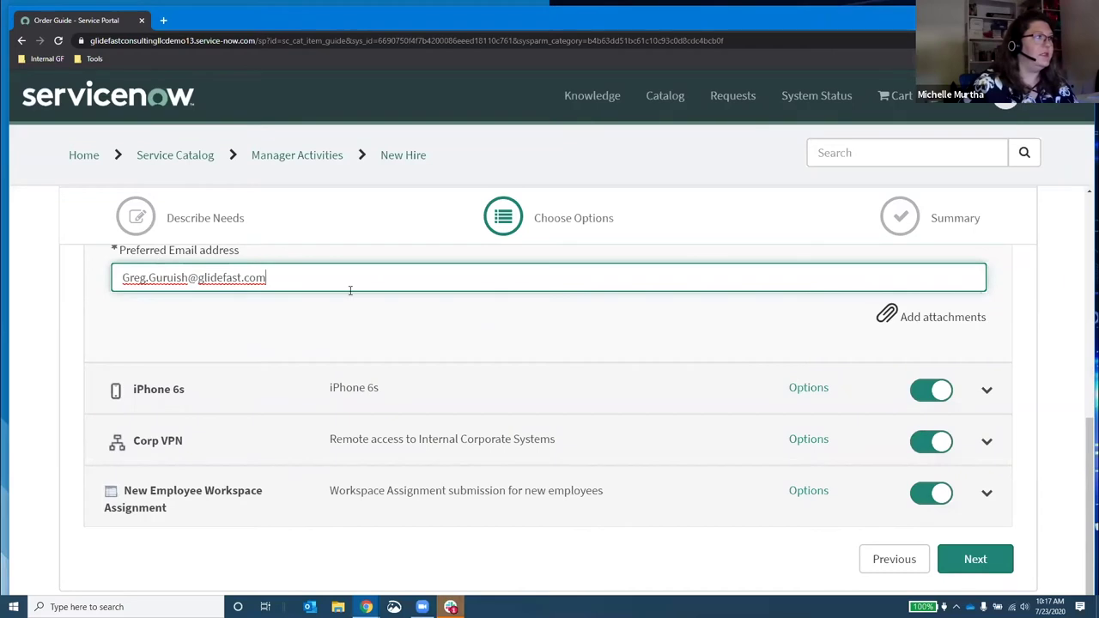
# Step: Select and remove the entered email address, then paste it back into the field
pyautogui.moveTo(284, 278); pyautogui.dragTo(60, 269)
pyautogui.hotkey('ctrl', 'c')
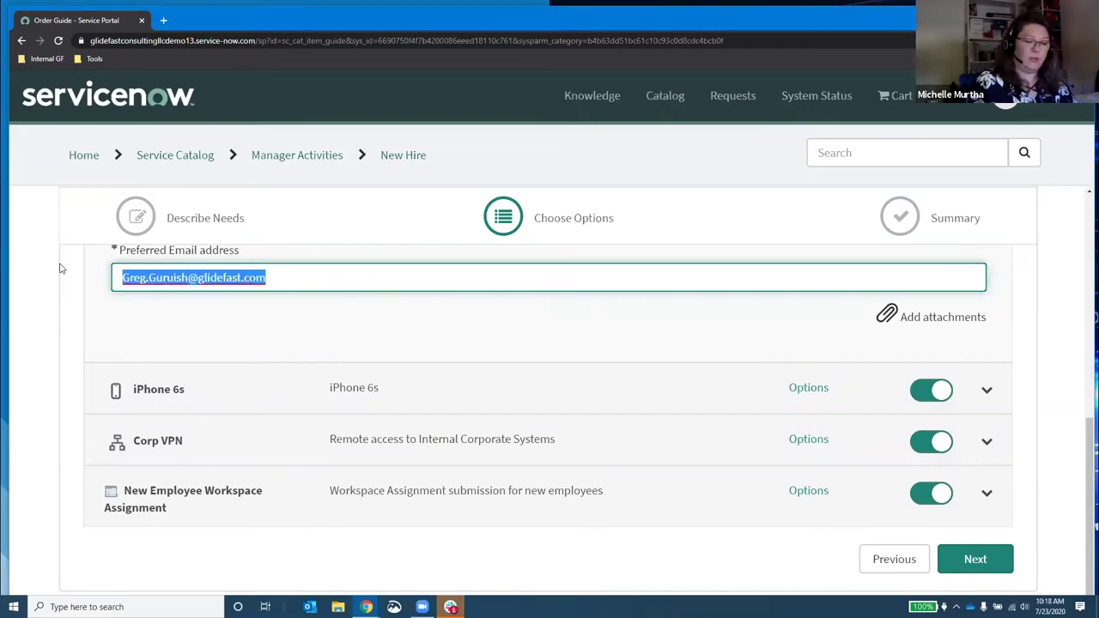
pyautogui.press('BackSpace')
pyautogui.scroll(1, 661, 388)
pyautogui.scroll(2, 661, 388)
pyautogui.scroll(3, 567, 360)
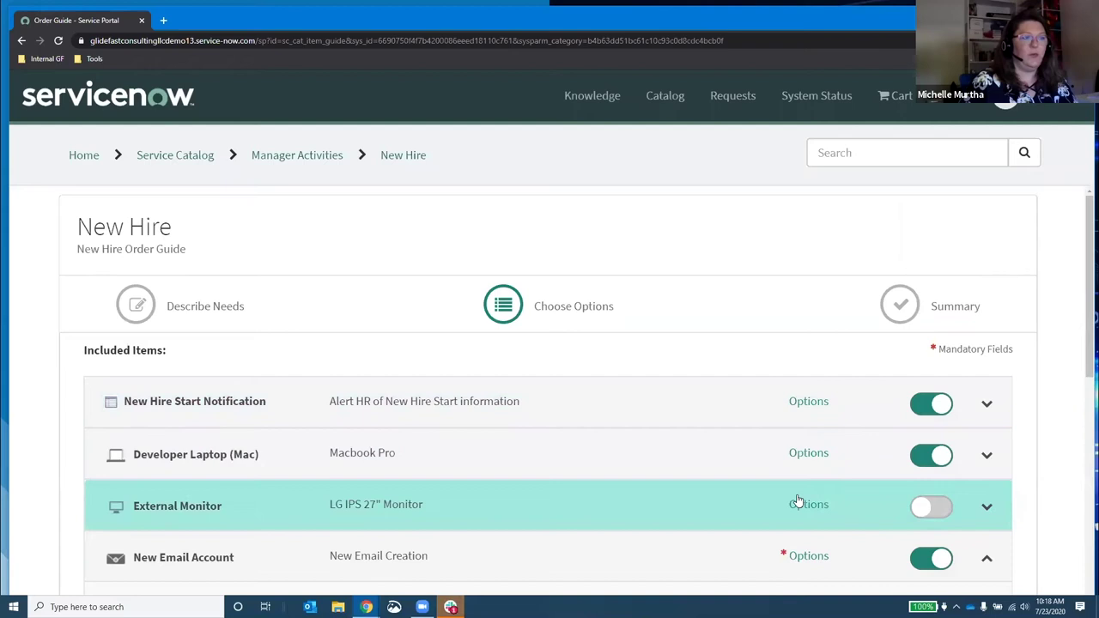
pyautogui.scroll(-1, 772, 537)
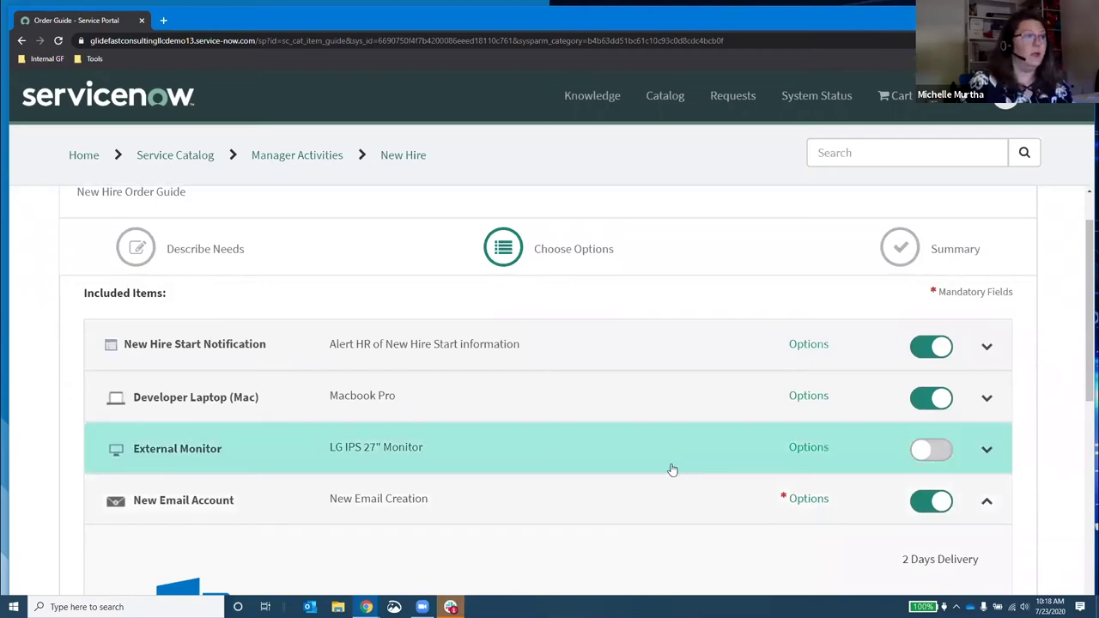
pyautogui.scroll(-2, 671, 465)
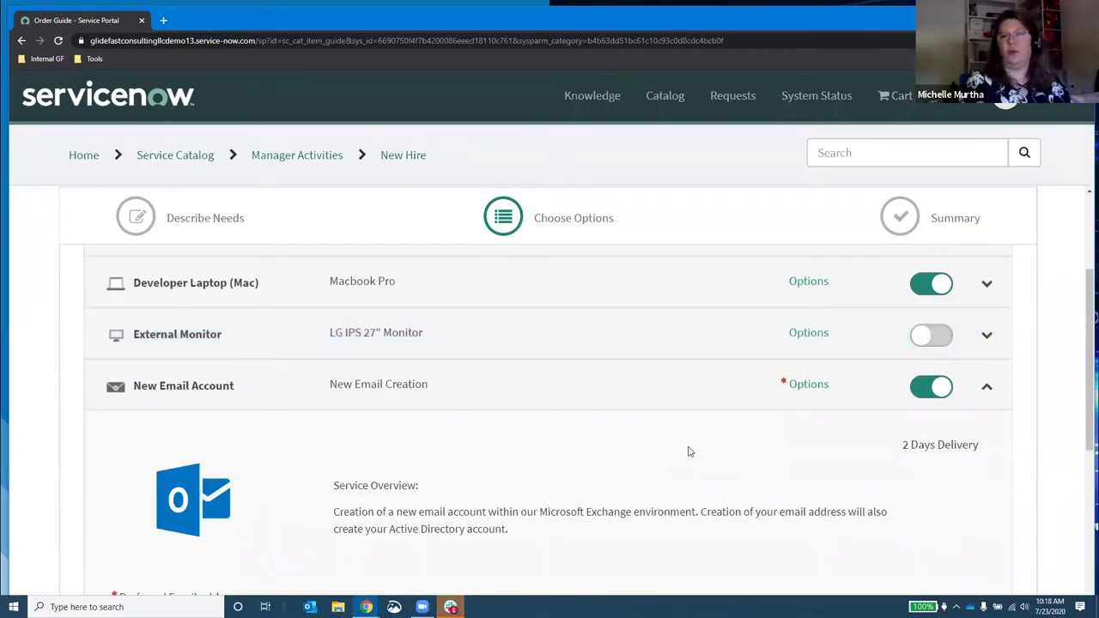
pyautogui.scroll(-2, 678, 455)
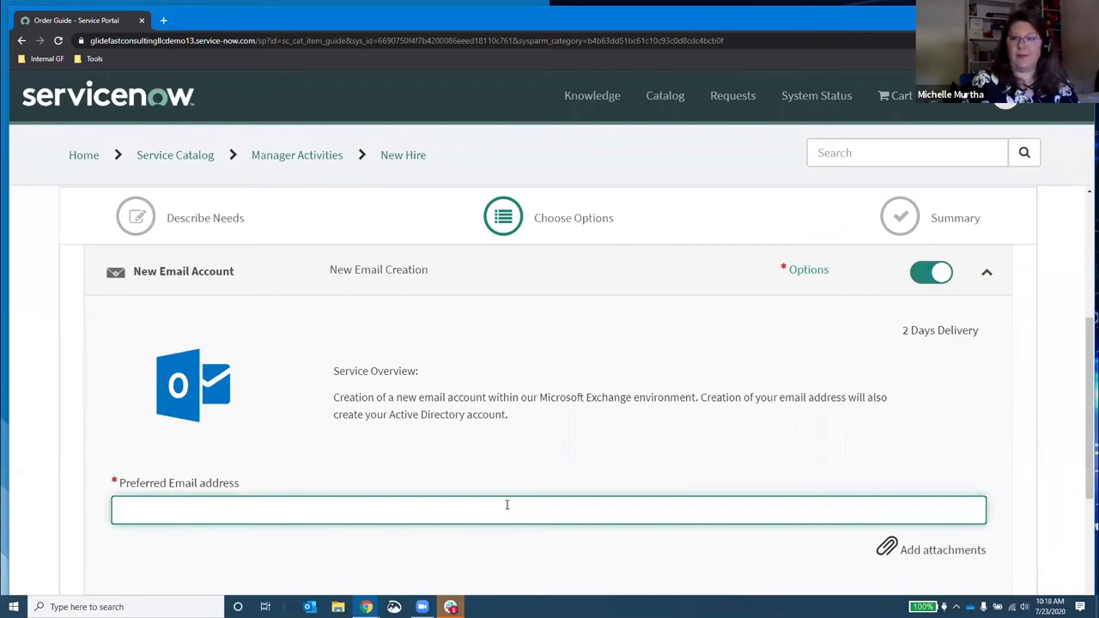
pyautogui.hotkey('ctrl', 'v')
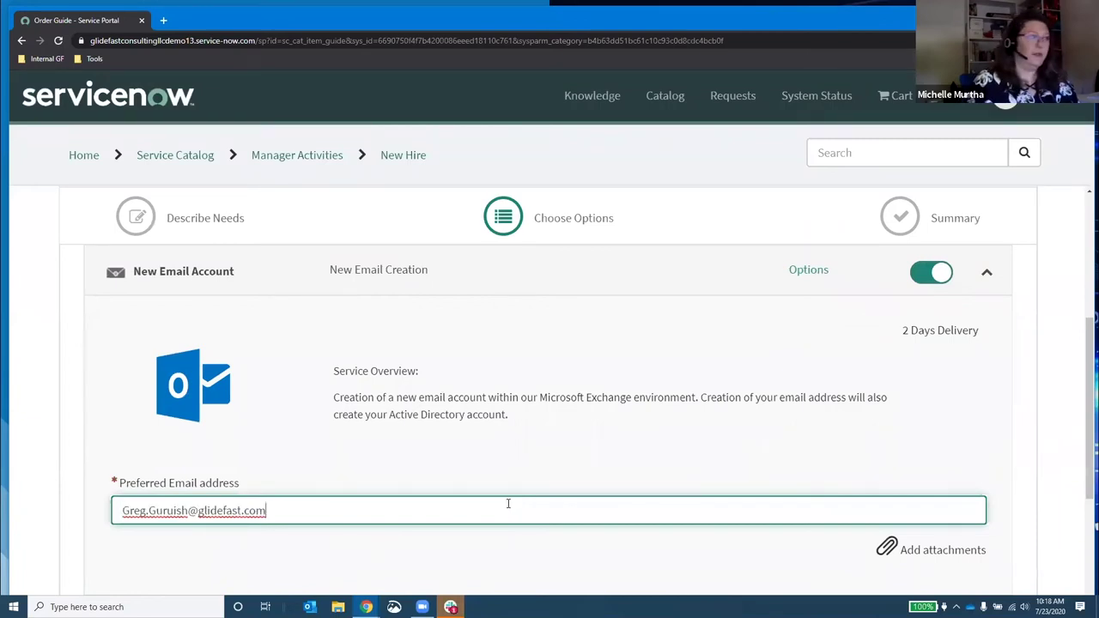
pyautogui.scroll(-2, 494, 430)
pyautogui.scroll(-1, 492, 429)
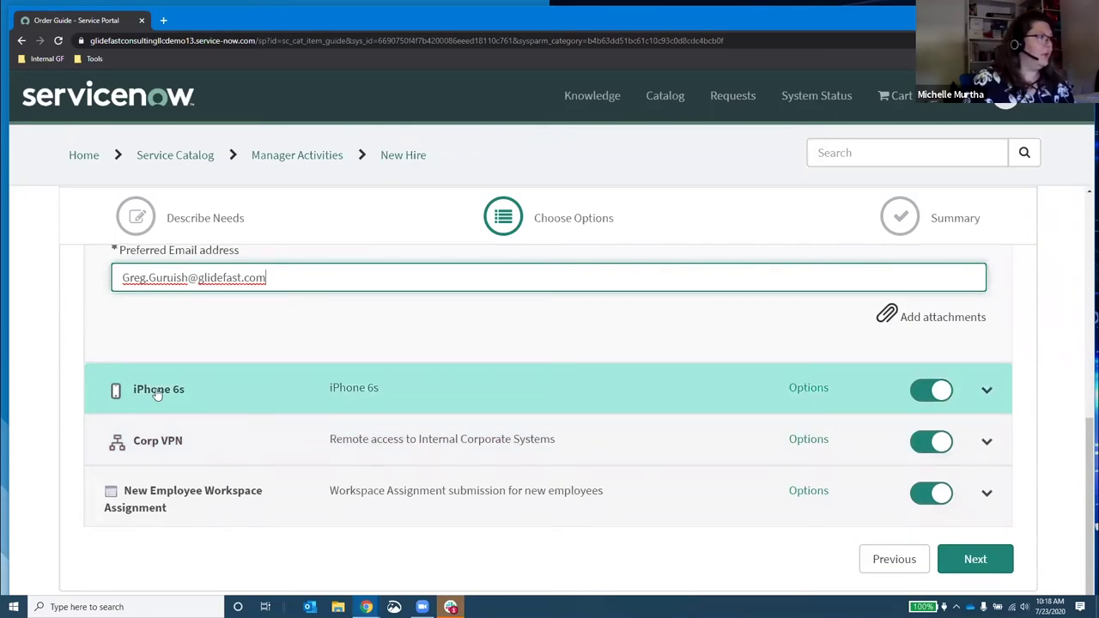
# Step: Configure the iPhone 6s as White with 128 GB storage, then expand the Corp VPN item details
pyautogui.click(290, 392)
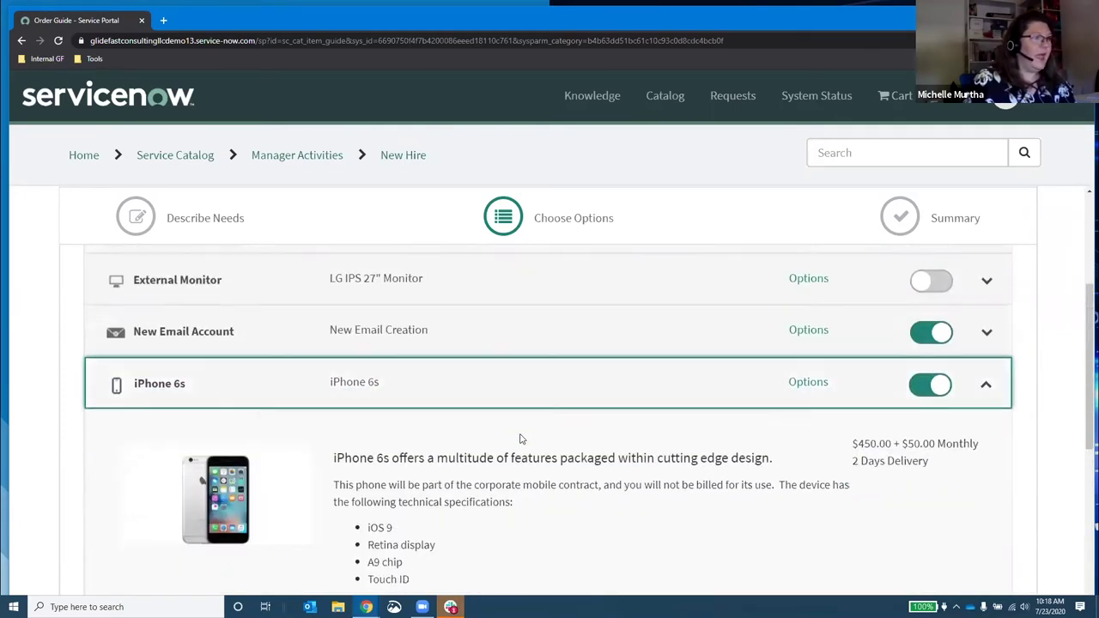
pyautogui.scroll(-2, 520, 439)
pyautogui.click(213, 488)
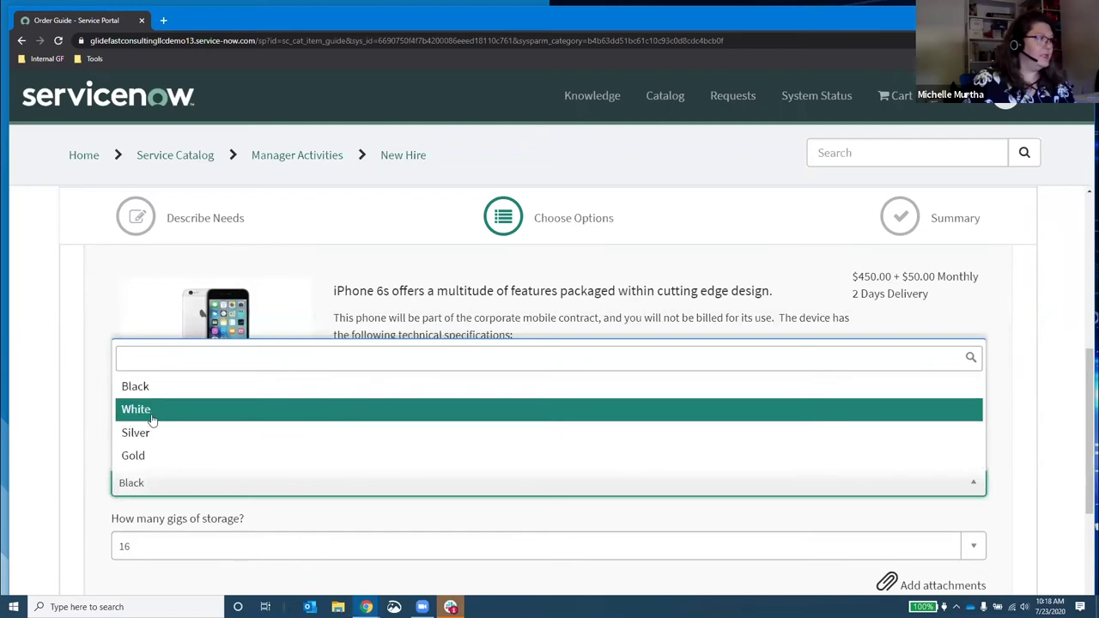
pyautogui.click(151, 412)
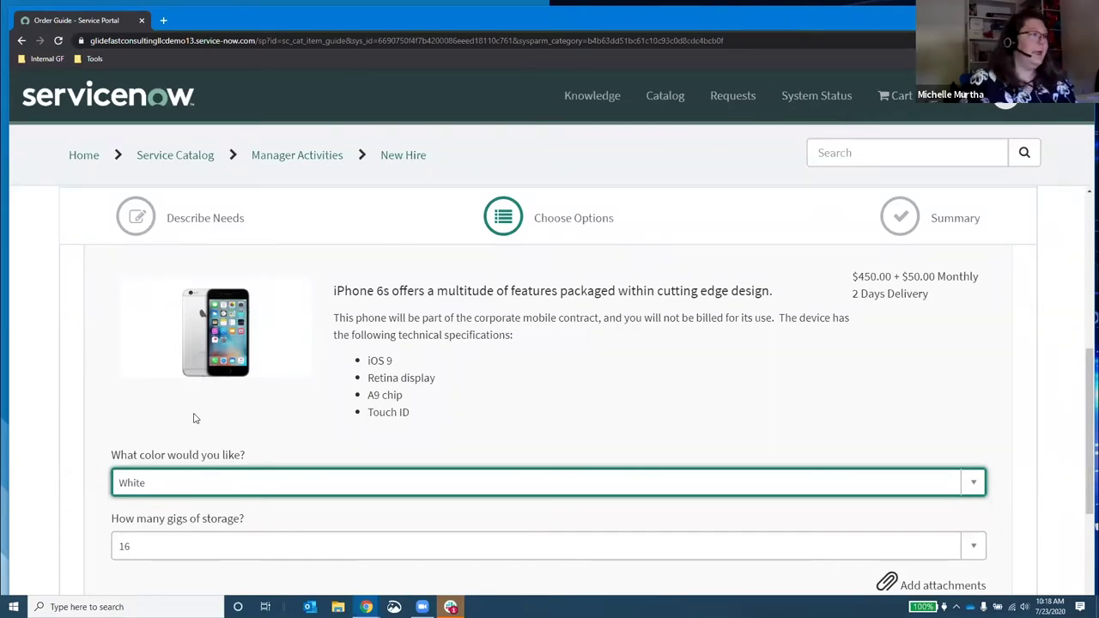
pyautogui.scroll(-2, 358, 434)
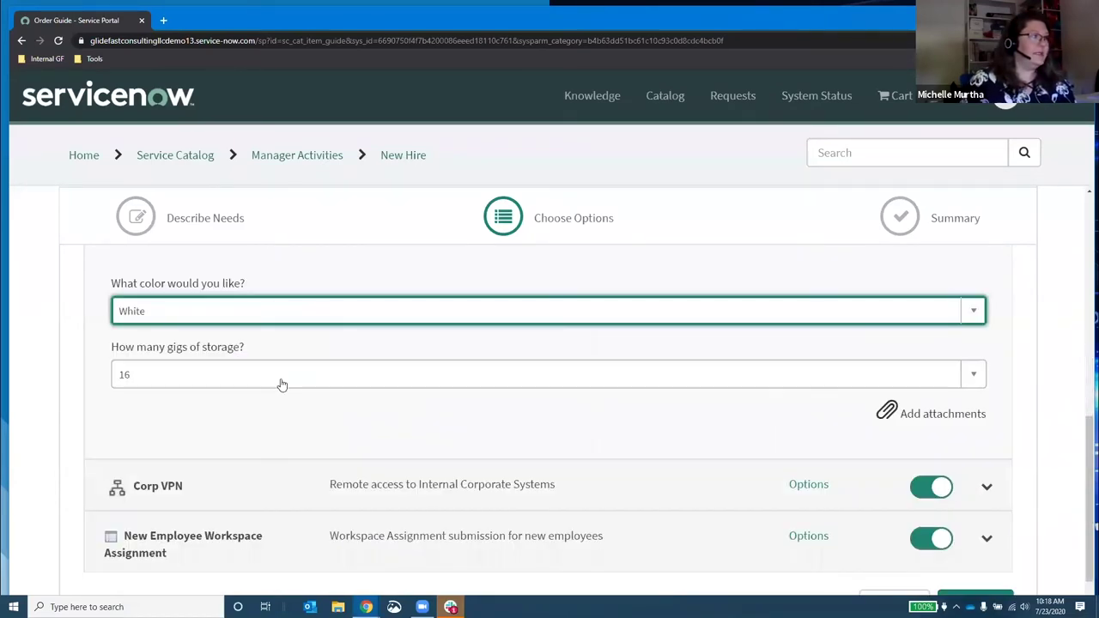
pyautogui.click(273, 383)
pyautogui.click(169, 489)
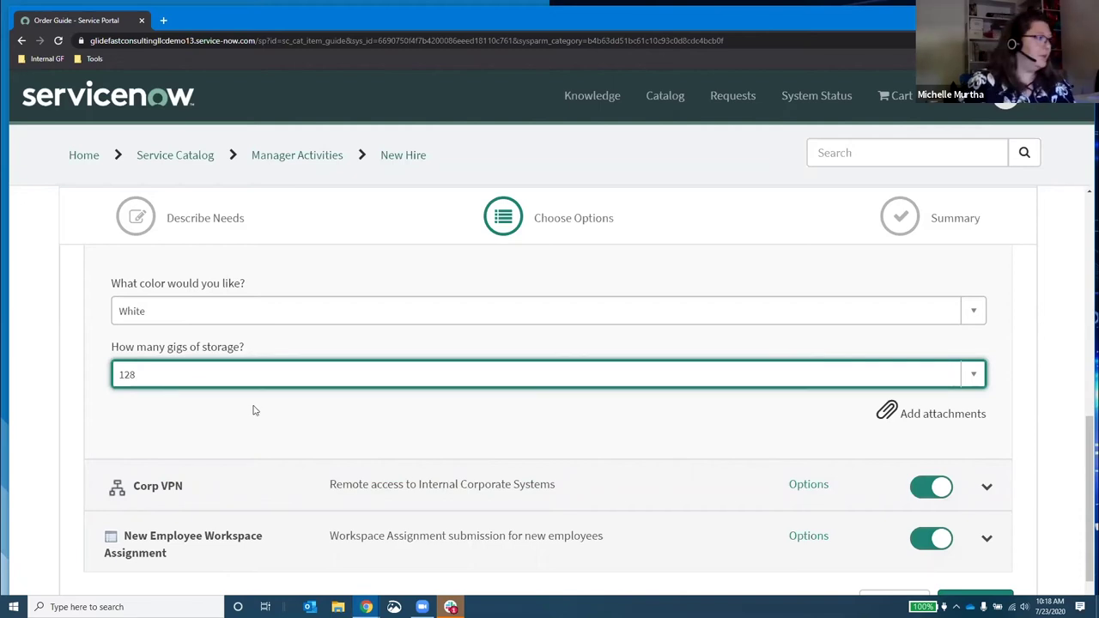
pyautogui.scroll(-1, 240, 409)
pyautogui.click(203, 445)
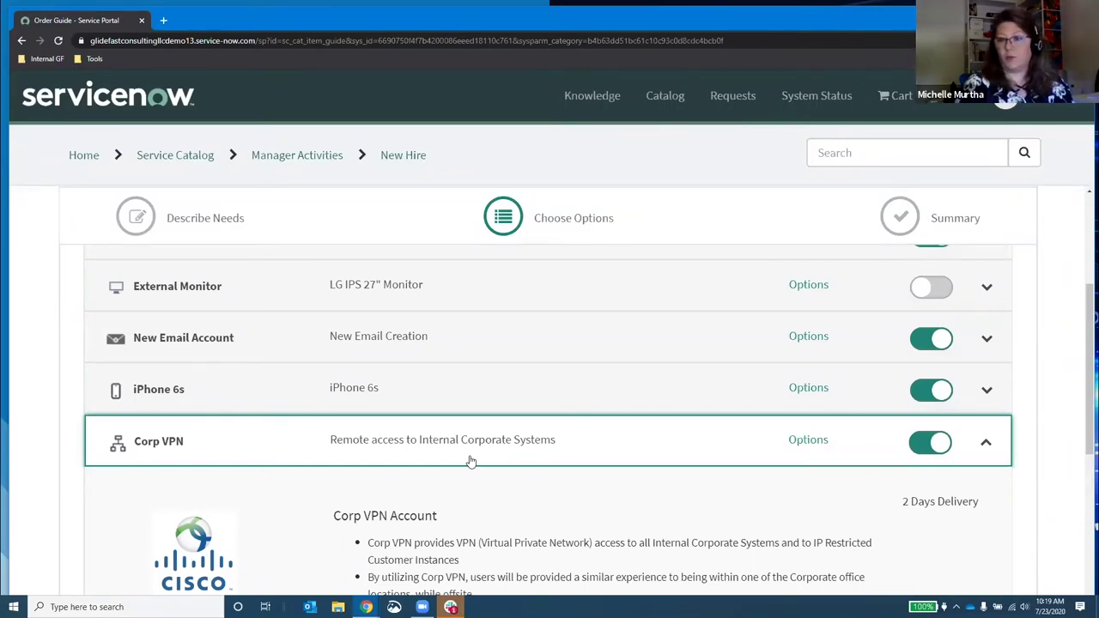
# Step: Expand the New Employee Workspace Assignment item and scroll to its Building, Floor and Workspace fields
pyautogui.scroll(-4, 481, 460)
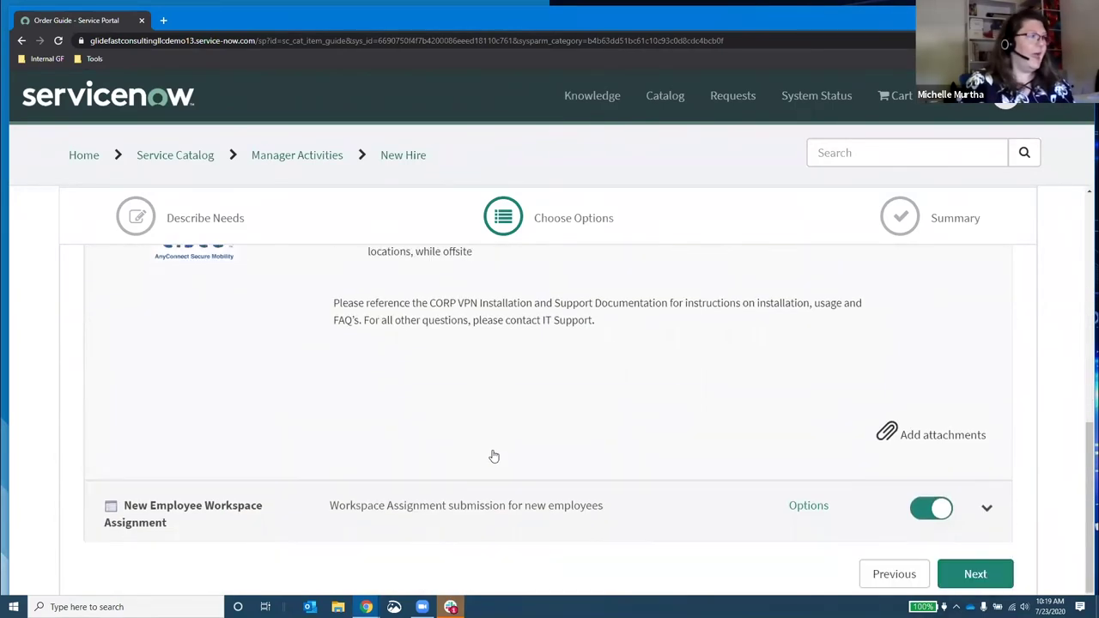
pyautogui.click(280, 512)
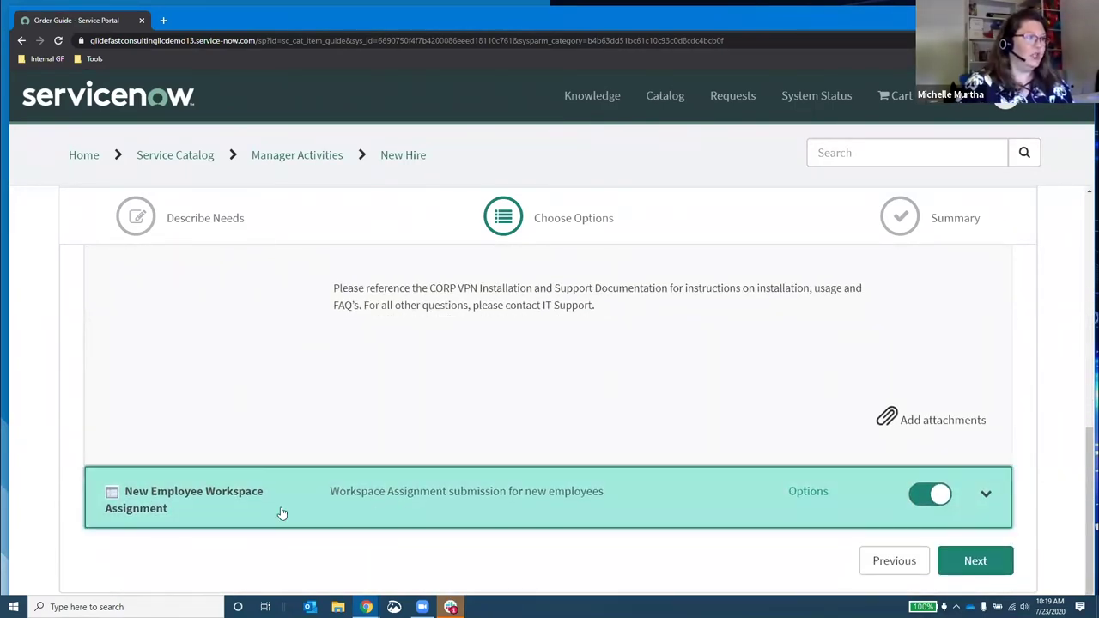
pyautogui.scroll(-1, 601, 471)
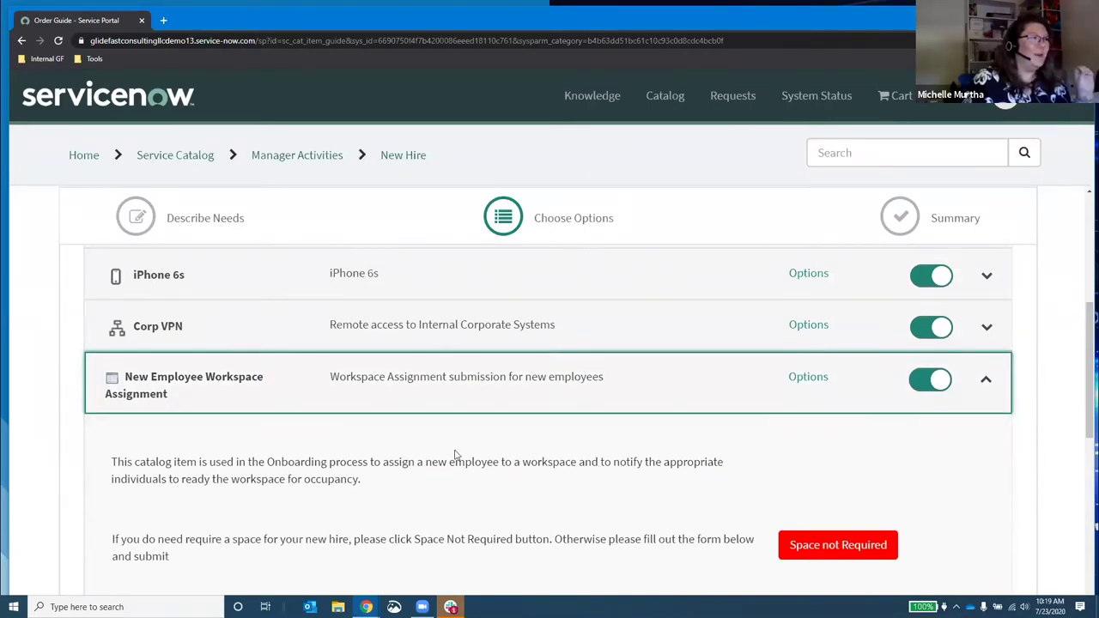
pyautogui.scroll(-2, 502, 455)
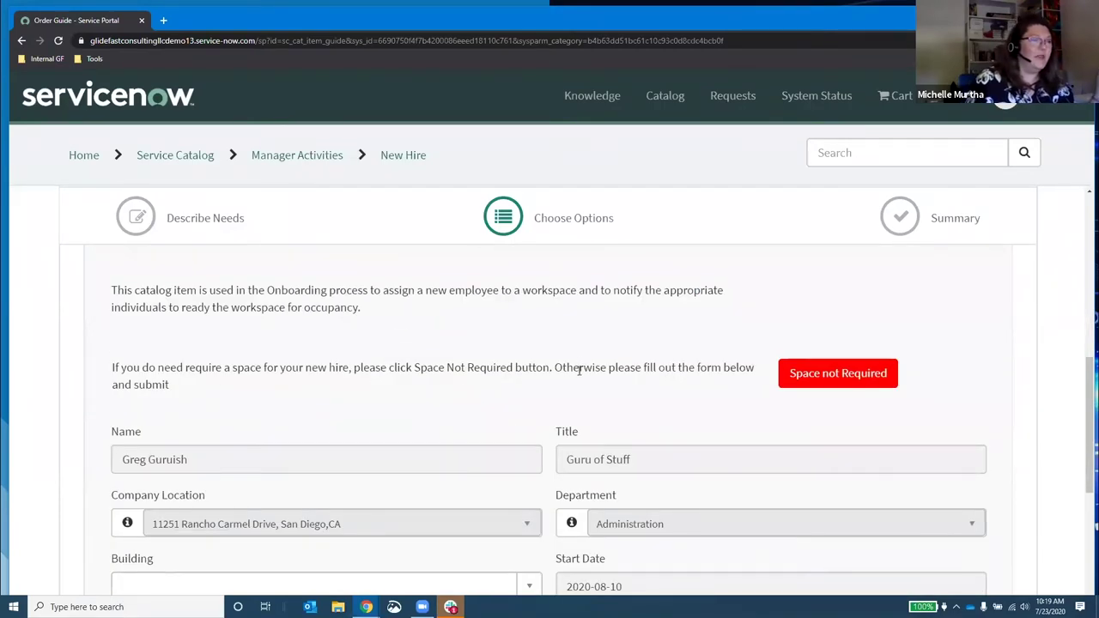
pyautogui.scroll(5, 581, 368)
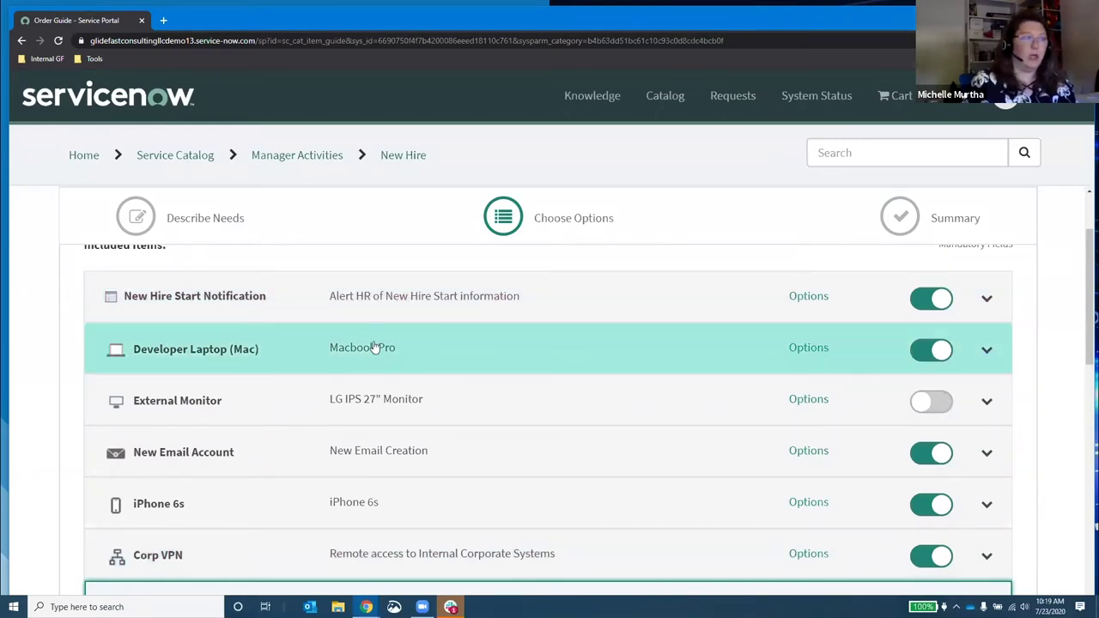
pyautogui.click(435, 591)
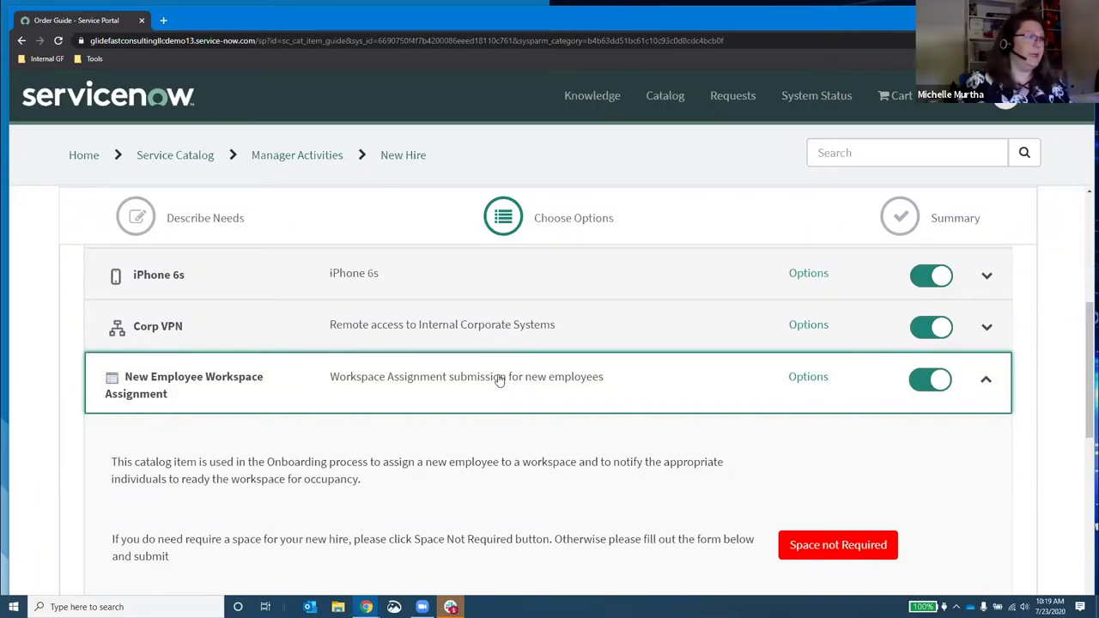
pyautogui.scroll(-2, 473, 407)
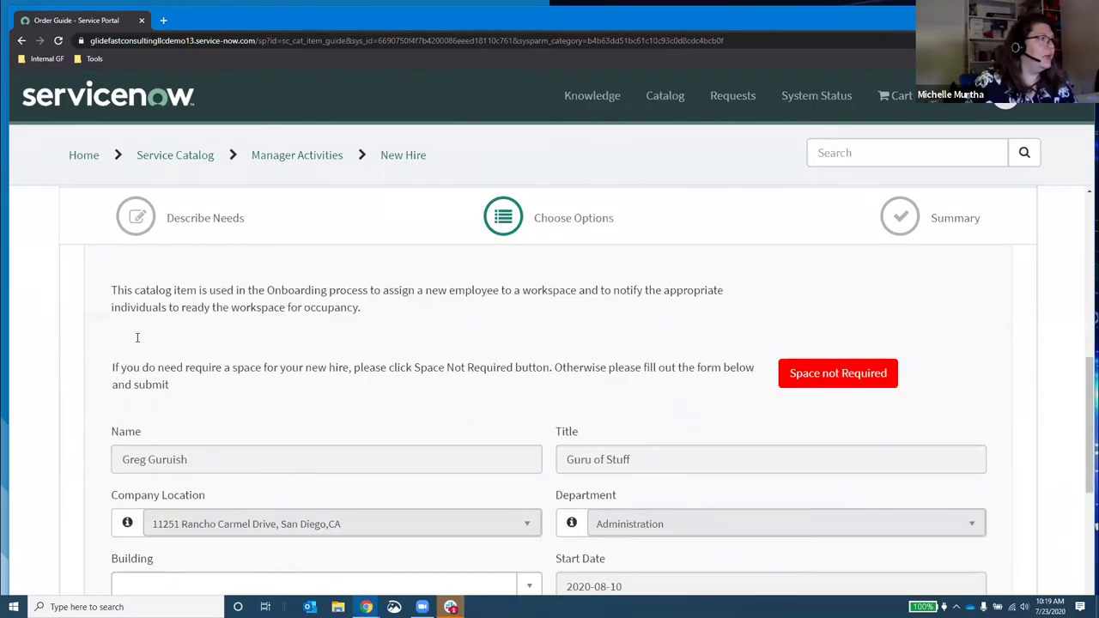
pyautogui.scroll(-1, 246, 363)
pyautogui.scroll(-1, 277, 339)
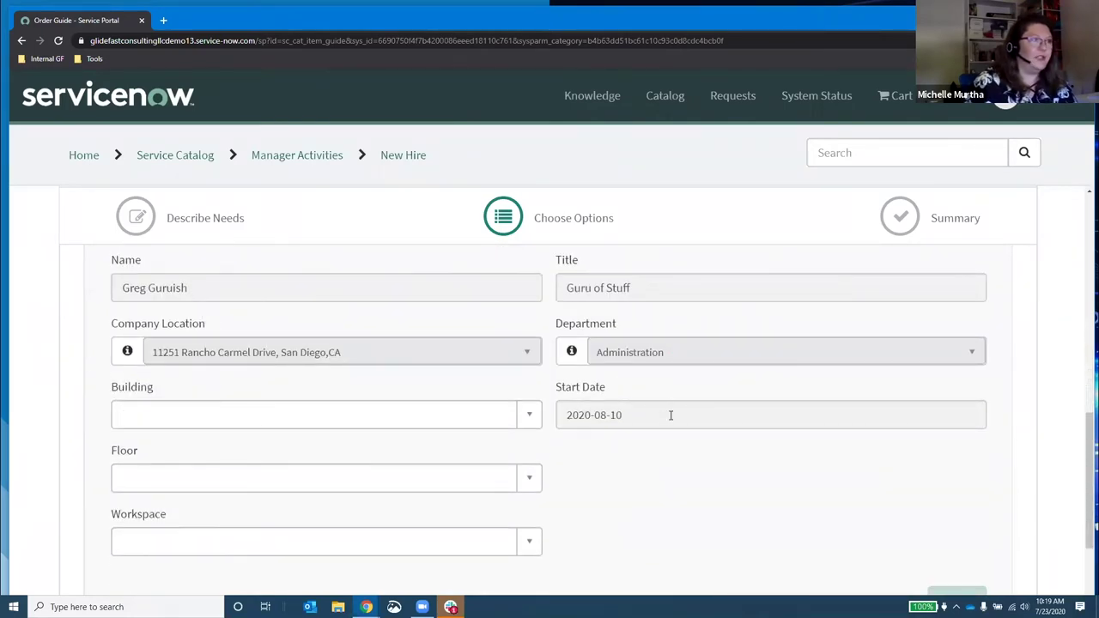
pyautogui.moveTo(587, 388)
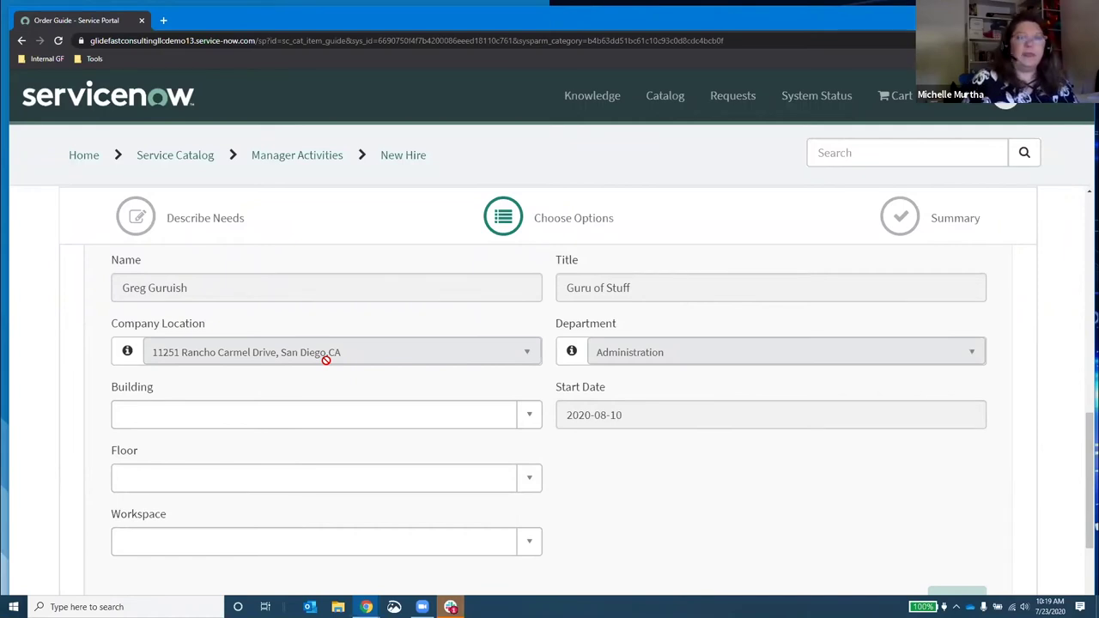
# Step: Choose Site: Country Club Plaza I as the Building and Floor # 3 as the Floor
pyautogui.click(521, 418)
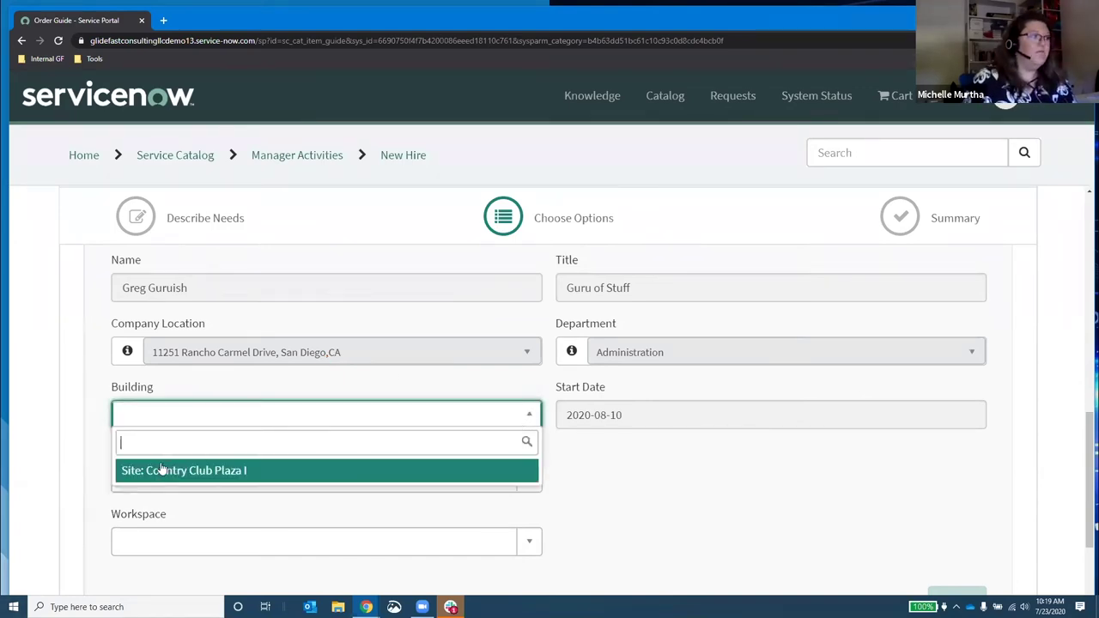
pyautogui.click(211, 469)
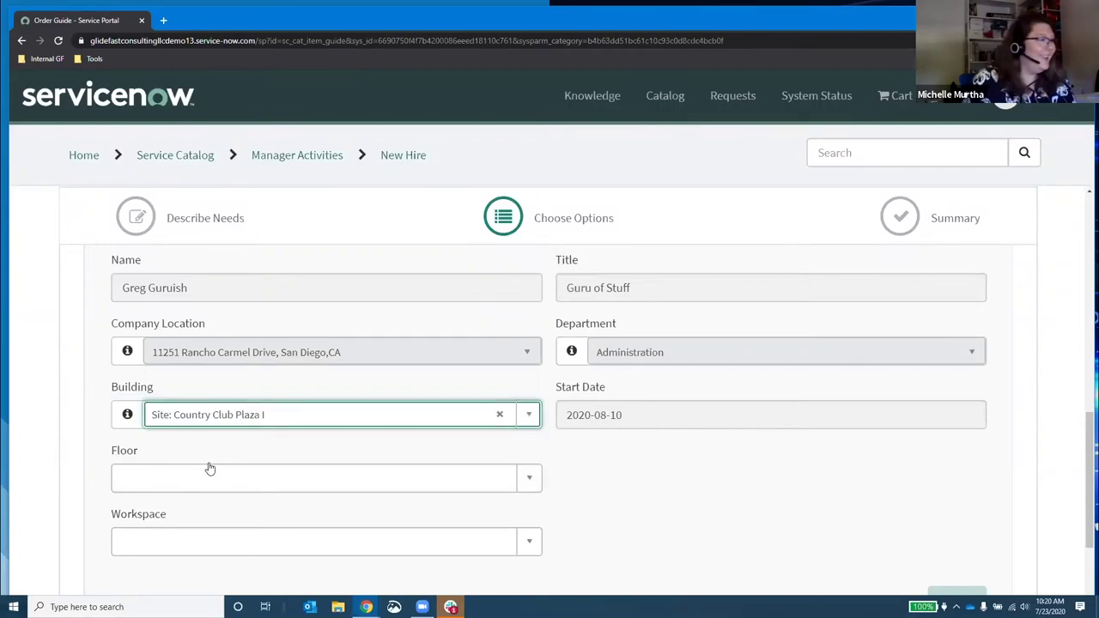
pyautogui.click(157, 480)
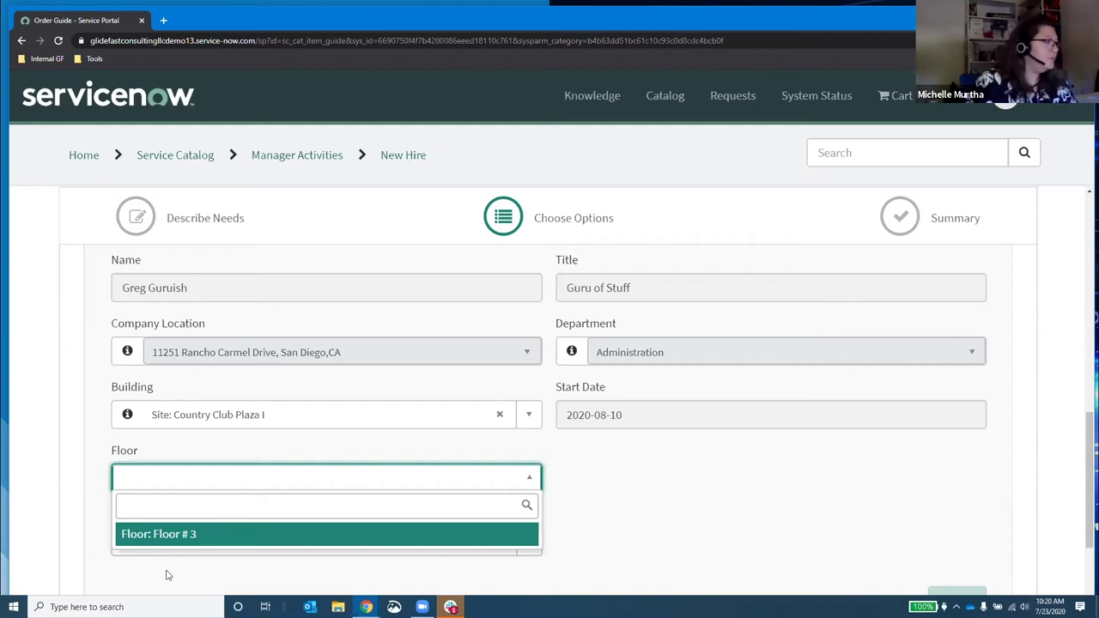
pyautogui.click(251, 534)
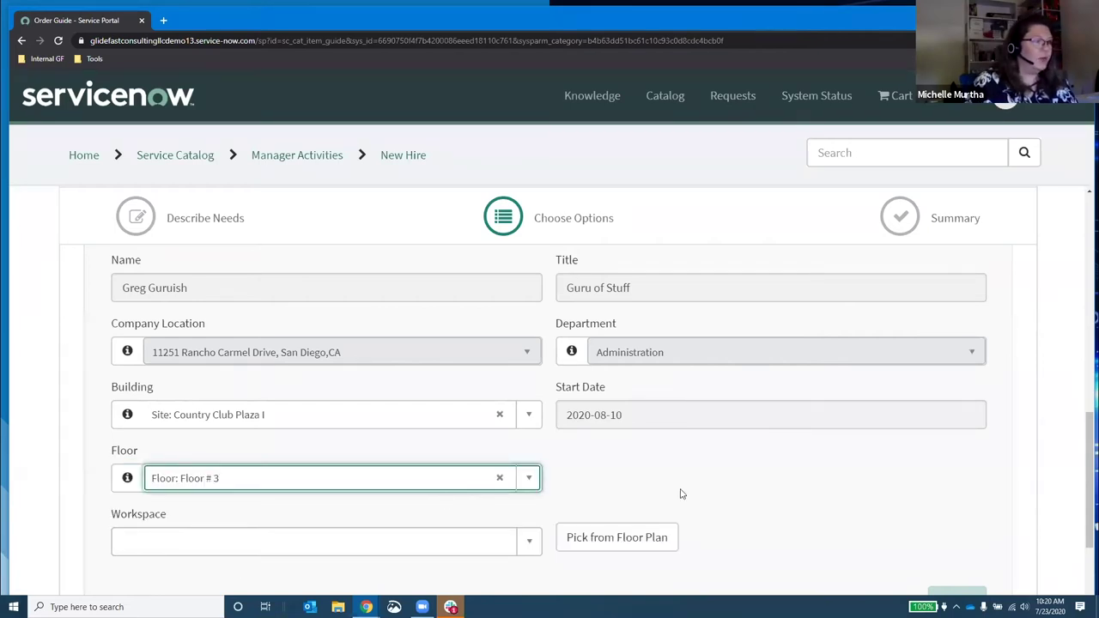
pyautogui.scroll(-1, 718, 507)
pyautogui.scroll(-2, 718, 507)
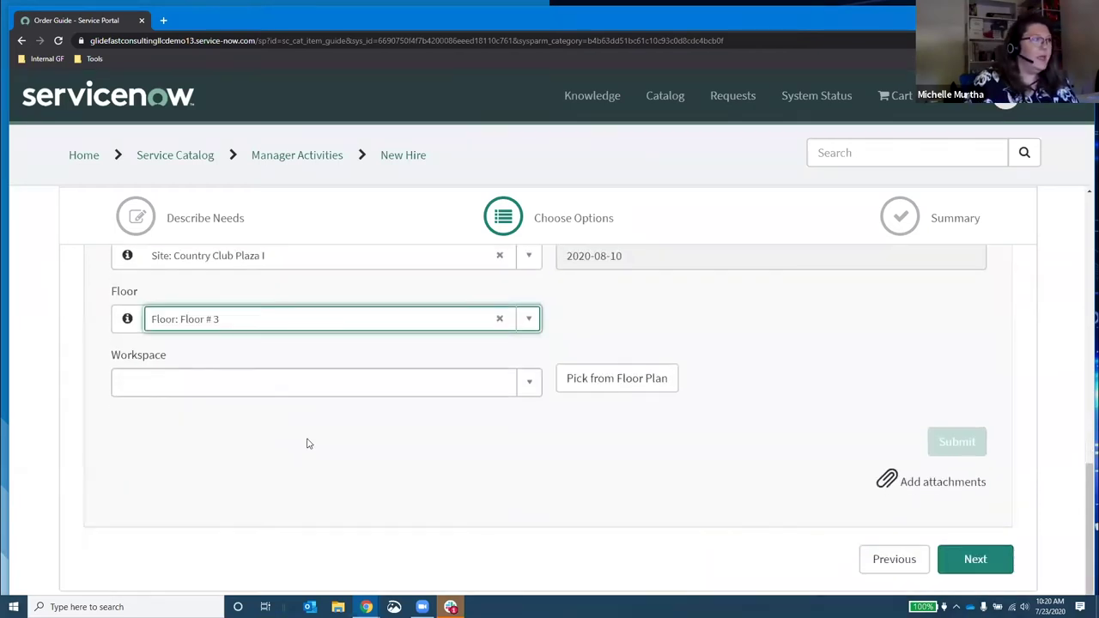
pyautogui.click(530, 383)
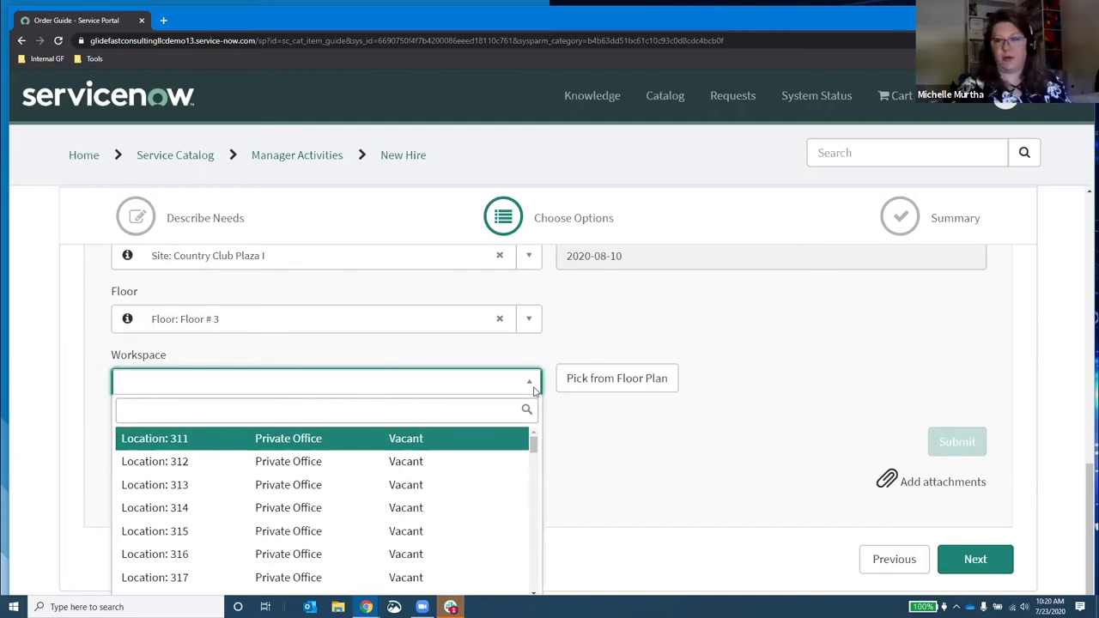
# Step: Browse the Floor # 3 workspace list without selecting one, then launch Pick from Floor Plan
pyautogui.scroll(-4, 297, 481)
pyautogui.scroll(-10, 233, 504)
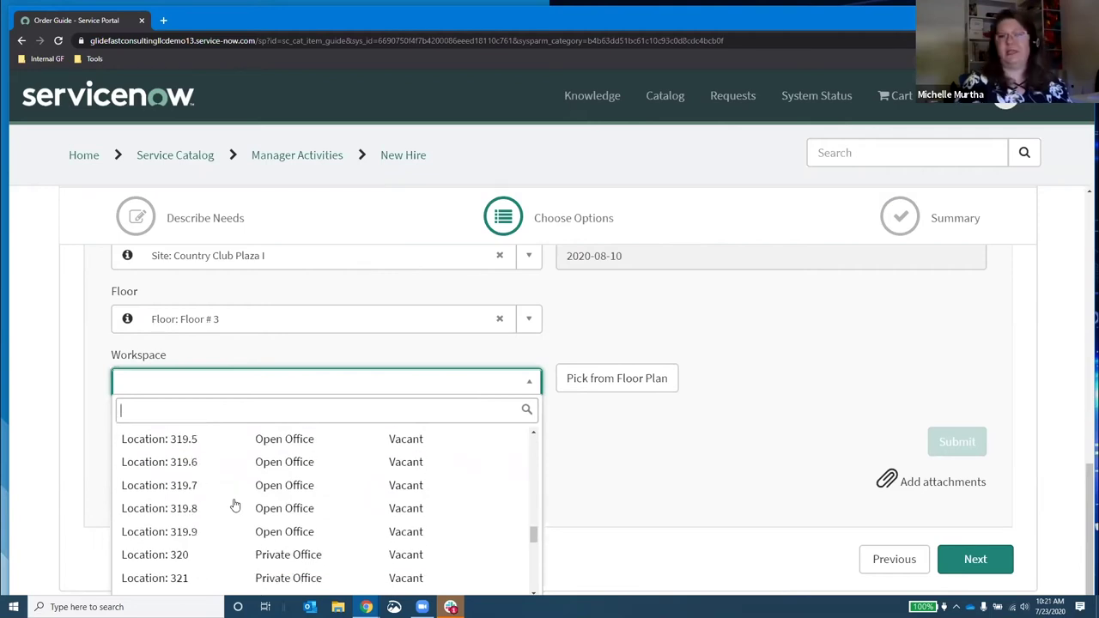
pyautogui.click(527, 471)
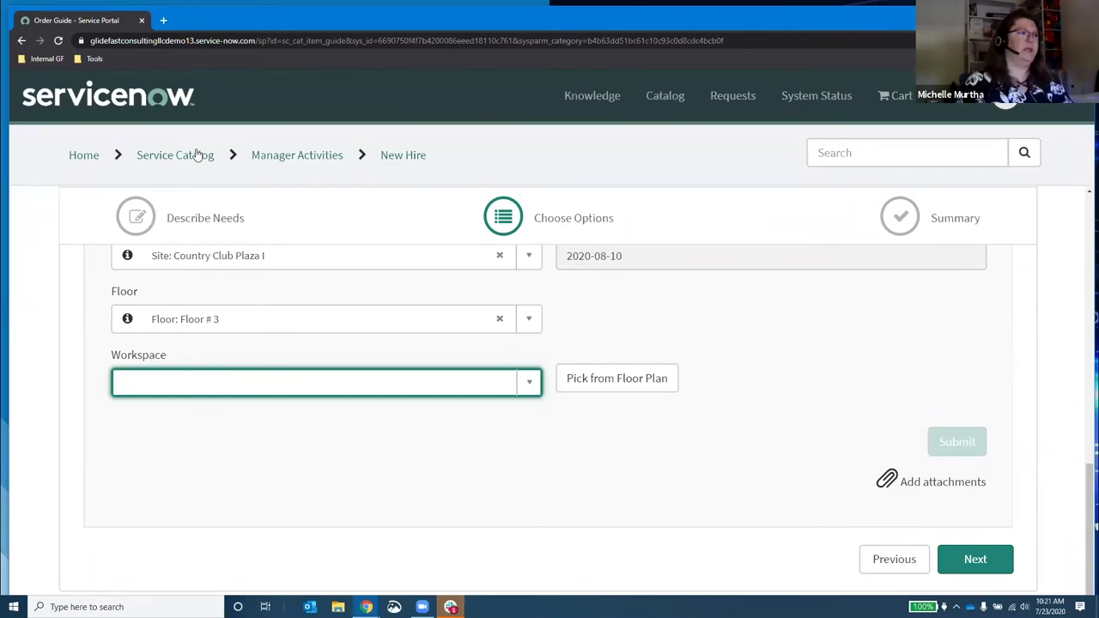
pyautogui.click(594, 375)
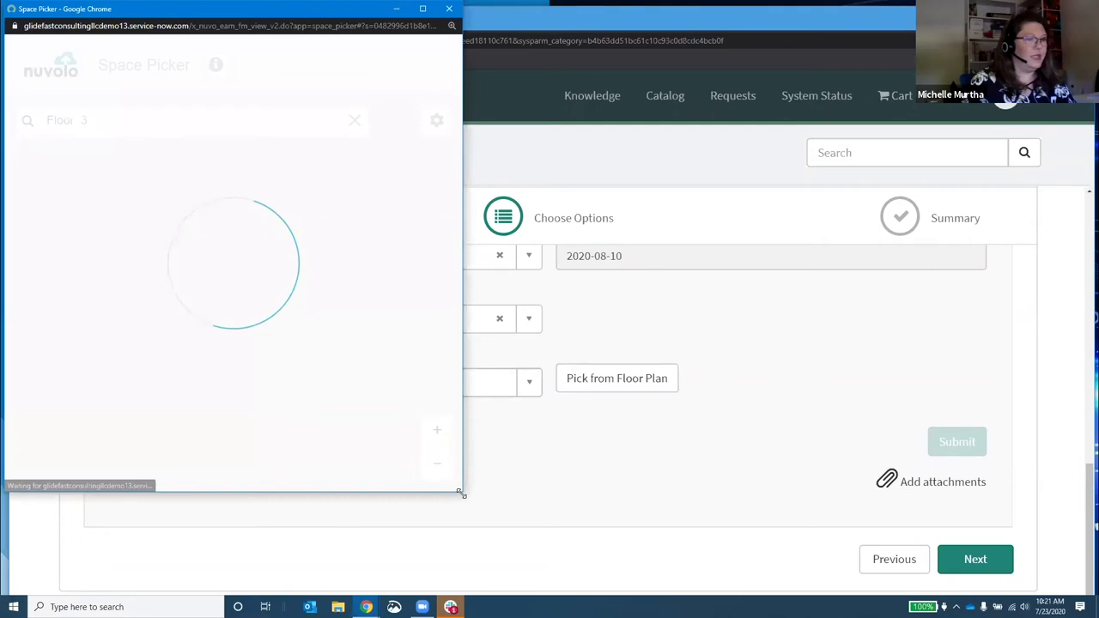
# Step: Enlarge the Space Picker, zoom into the Floor 3 plan, and select cubicle 319.11
pyautogui.moveTo(462, 494); pyautogui.dragTo(1051, 577)
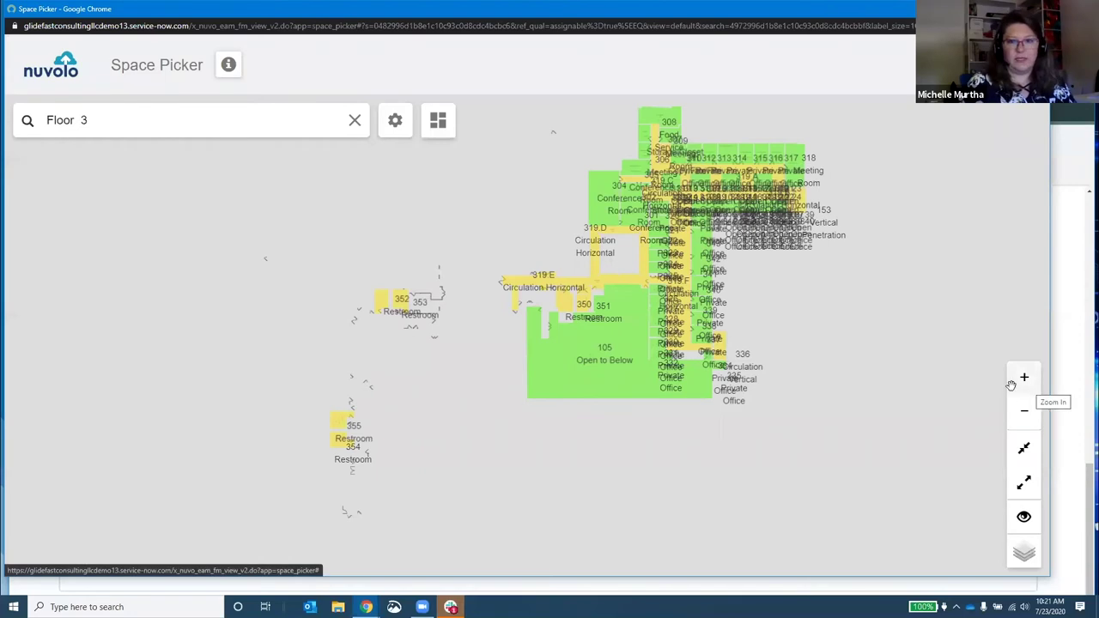
pyautogui.scroll(5, 701, 421)
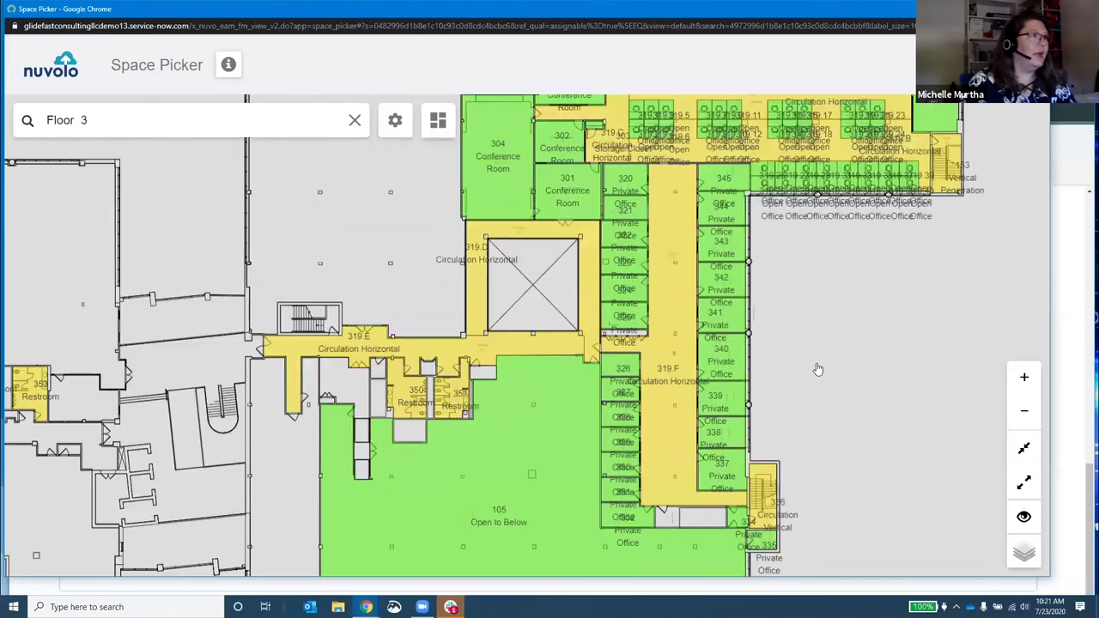
pyautogui.scroll(3, 821, 375)
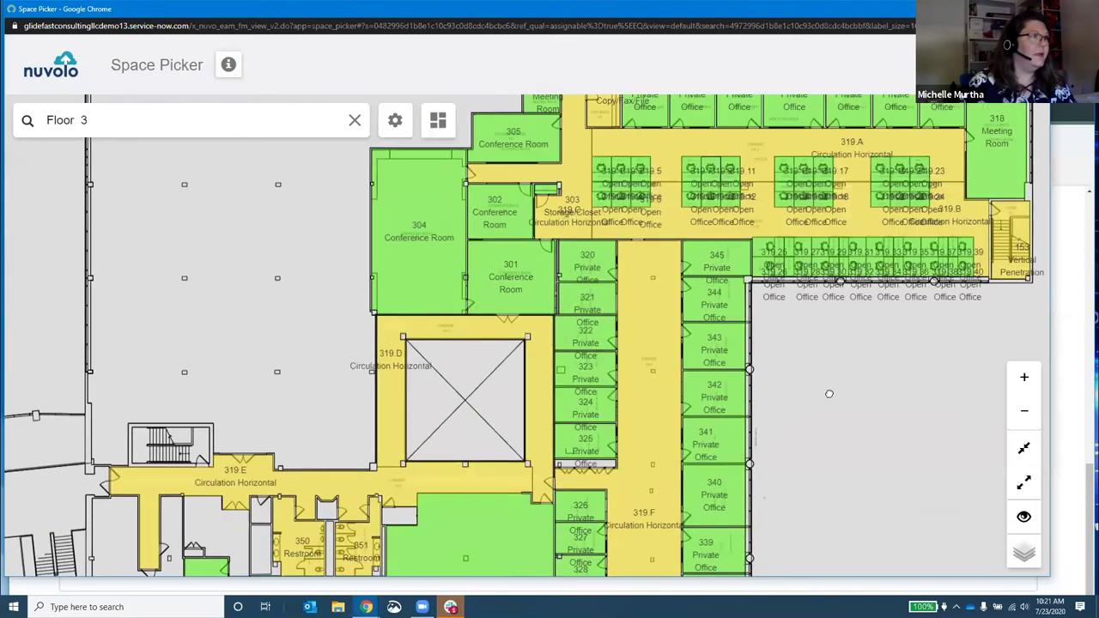
pyautogui.scroll(2, 769, 362)
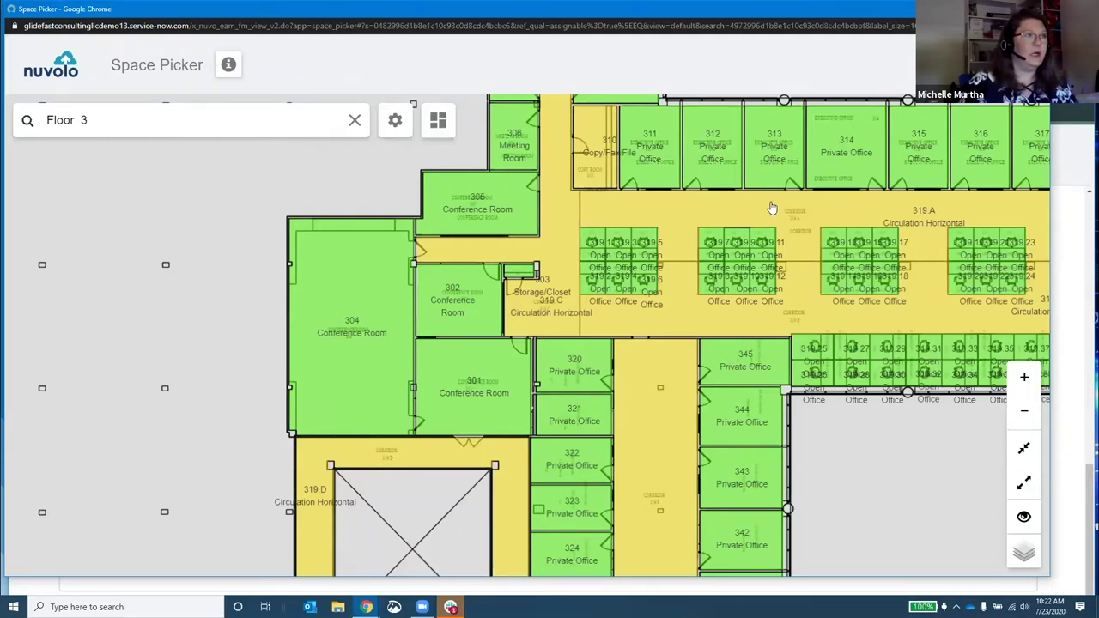
pyautogui.click(764, 243)
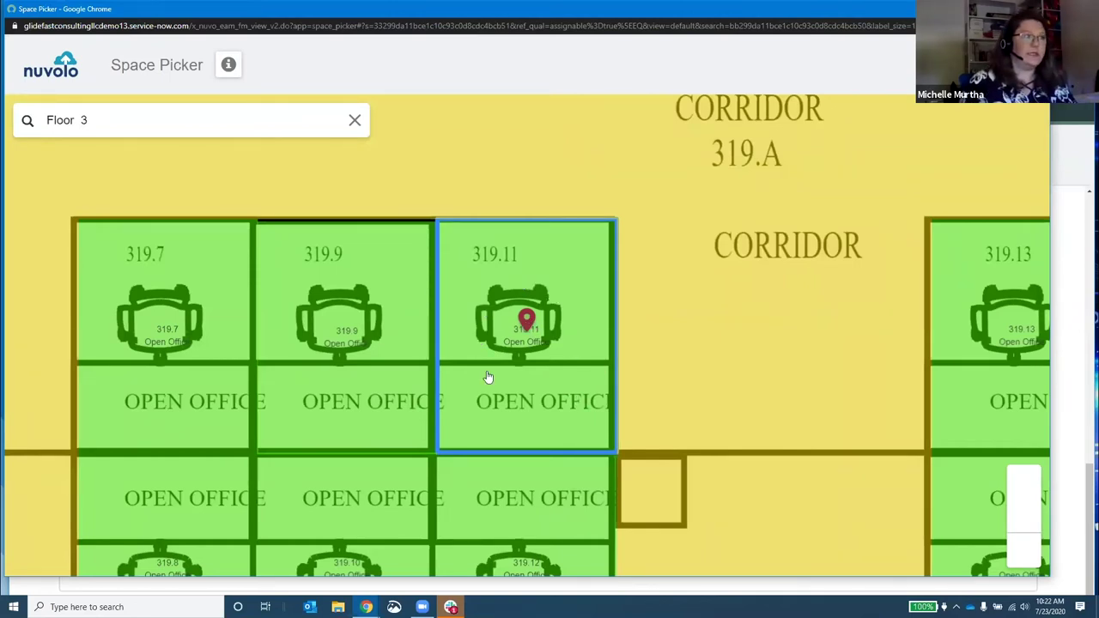
# Step: Confirm cubicle 319.11 via its red marker so Workspace reads Location: 319.11
pyautogui.click(526, 320)
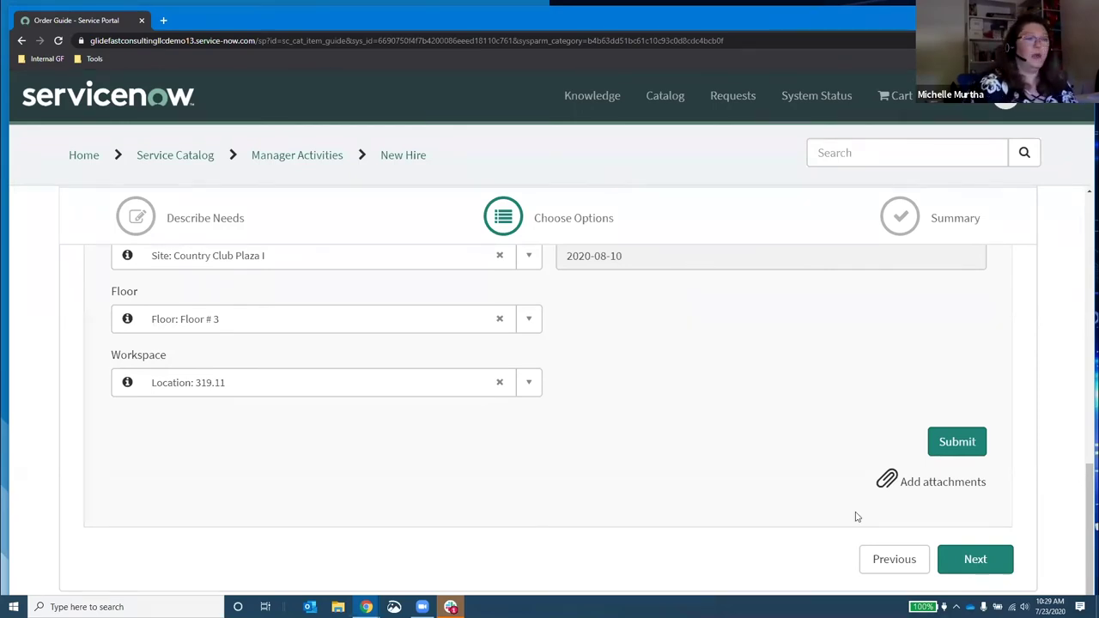
# Step: Advance to the Summary step and scroll through the Order Guide Details to the $1,949.00 total
pyautogui.click(973, 559)
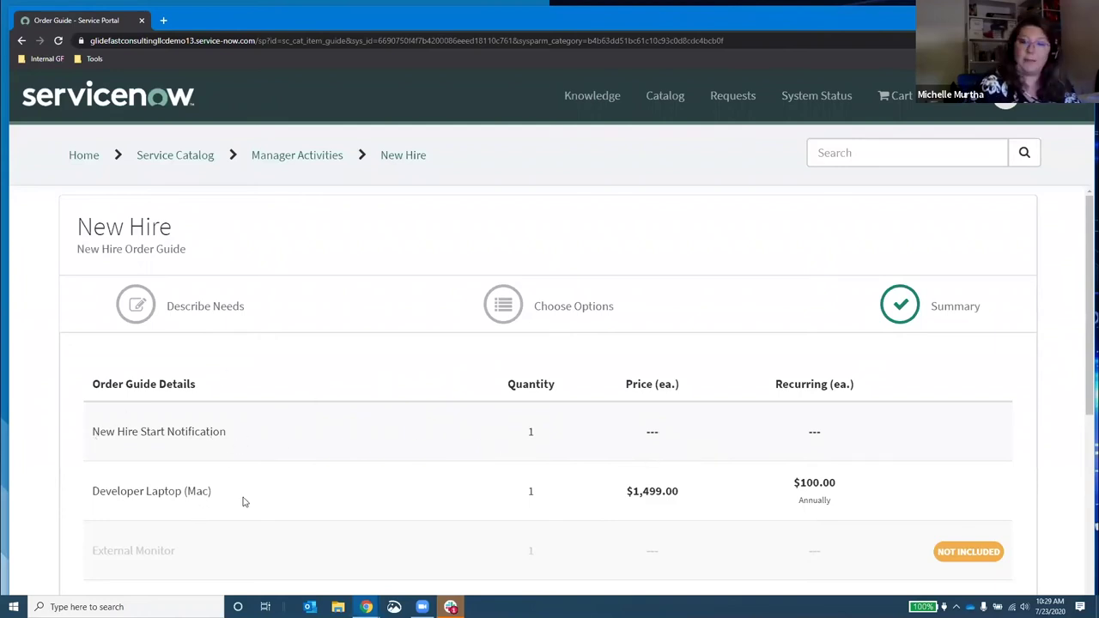
pyautogui.scroll(-1, 300, 494)
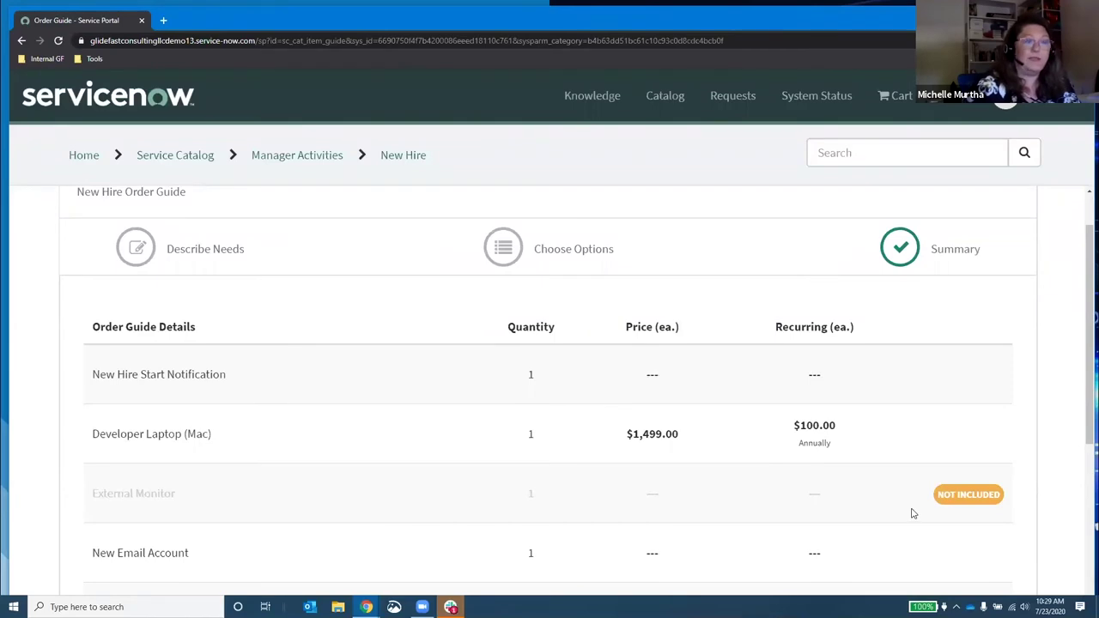
pyautogui.scroll(-3, 912, 512)
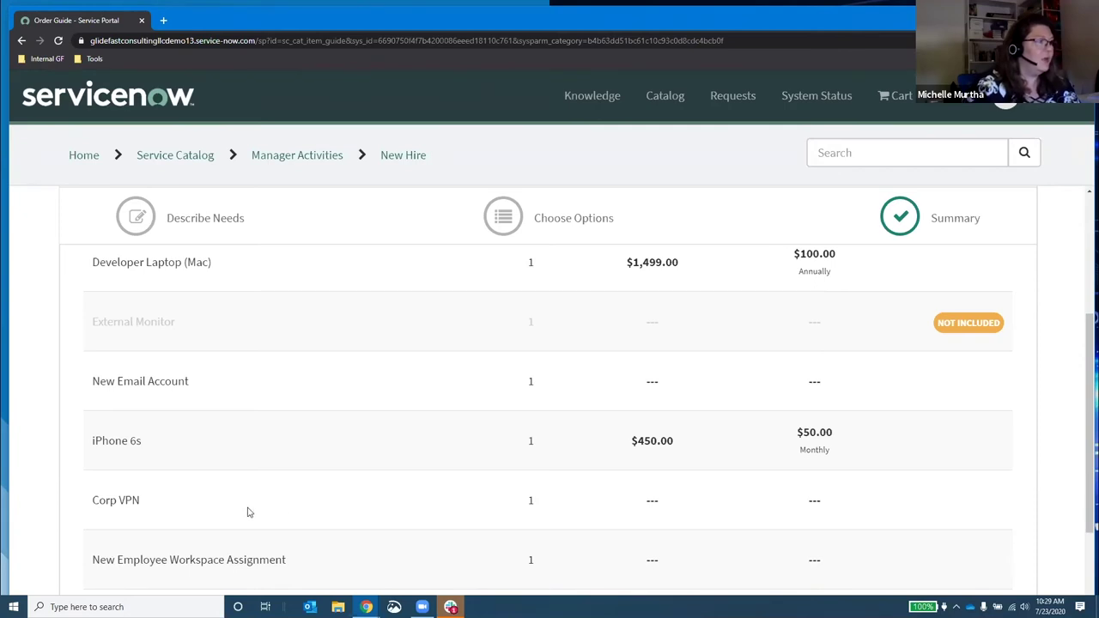
pyautogui.scroll(-1, 392, 501)
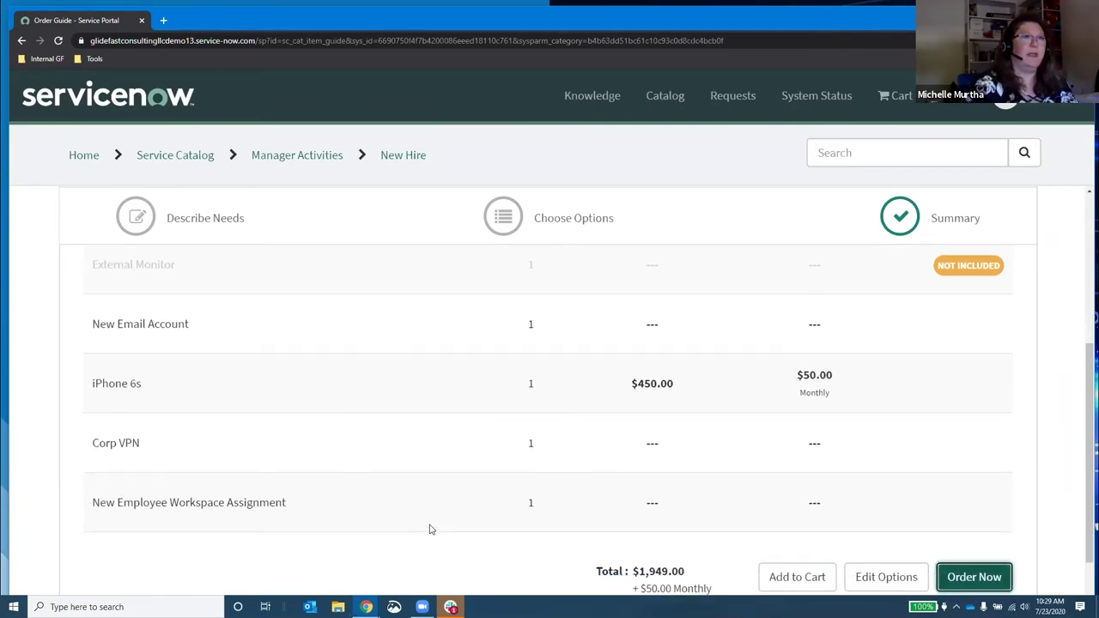
# Step: Order the bundle and add a delivery note: out Friday 8/7, leave the laptop with a named colleague
pyautogui.click(968, 574)
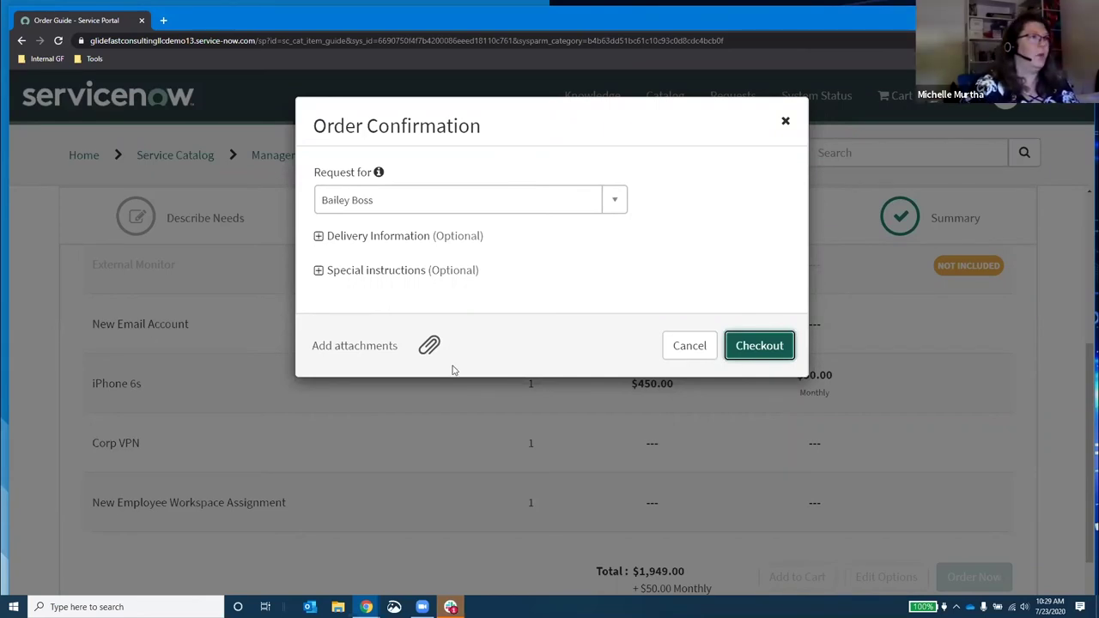
pyautogui.click(319, 239)
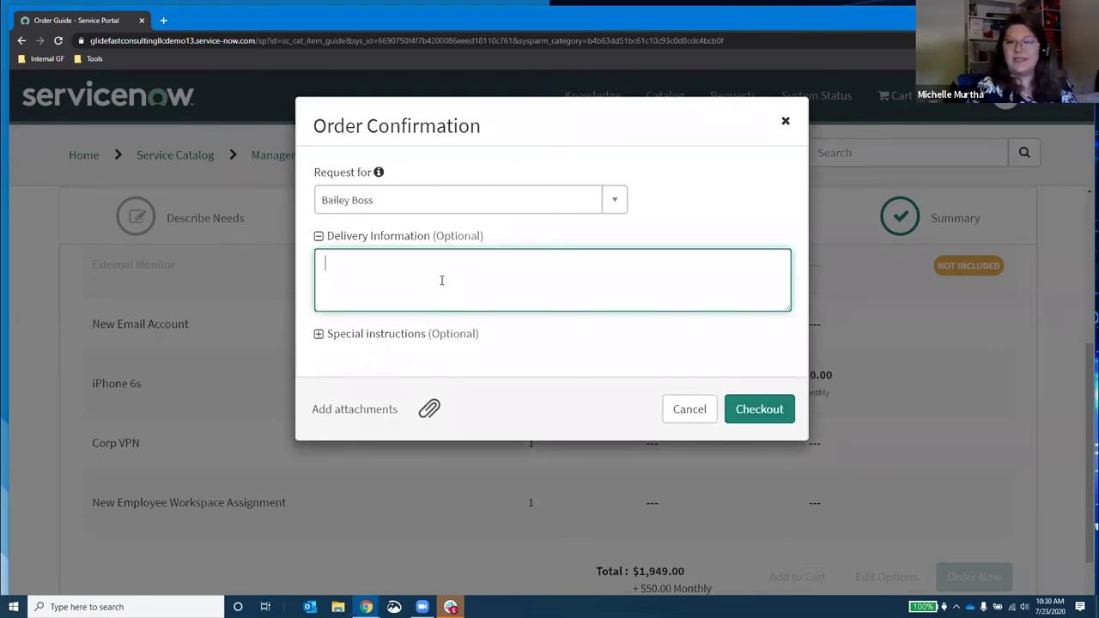
pyautogui.write("I'll be out on Friday ")
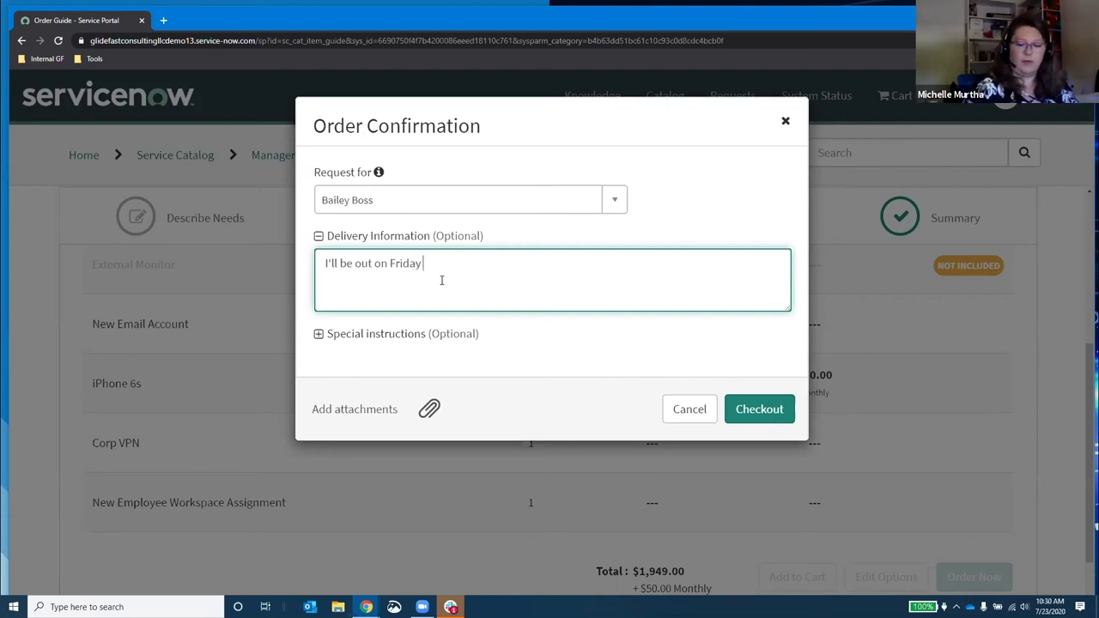
pyautogui.write('8/7.  please leave laptop with Alice Admin.')
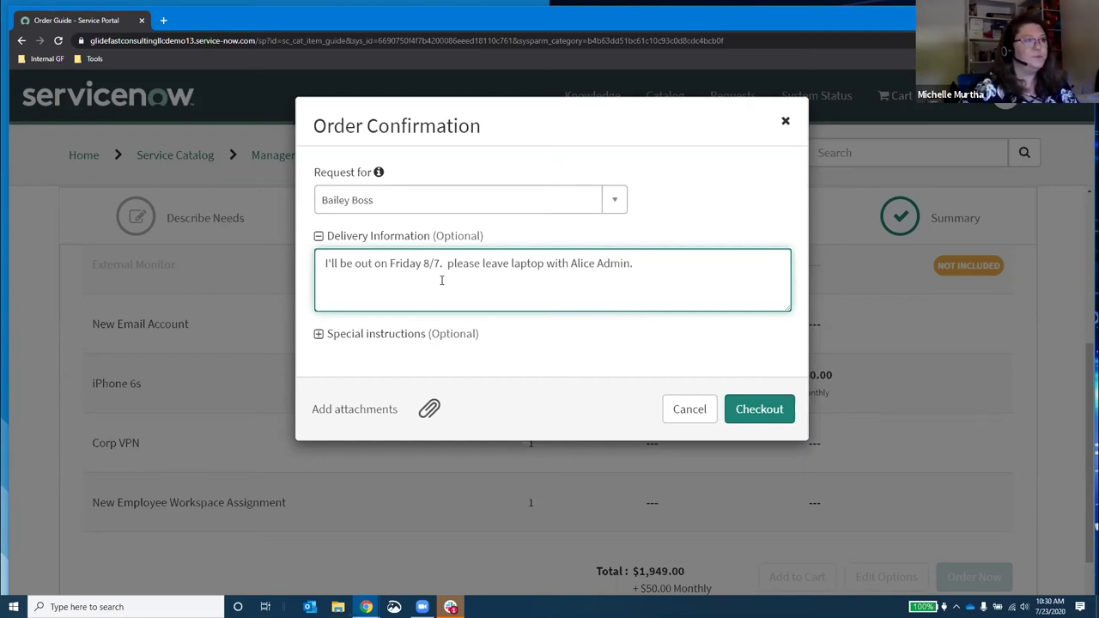
# Step: Check out, expand the iPhone 6s and Corp VPN fulfillment stages, then go to My Requests
pyautogui.click(753, 417)
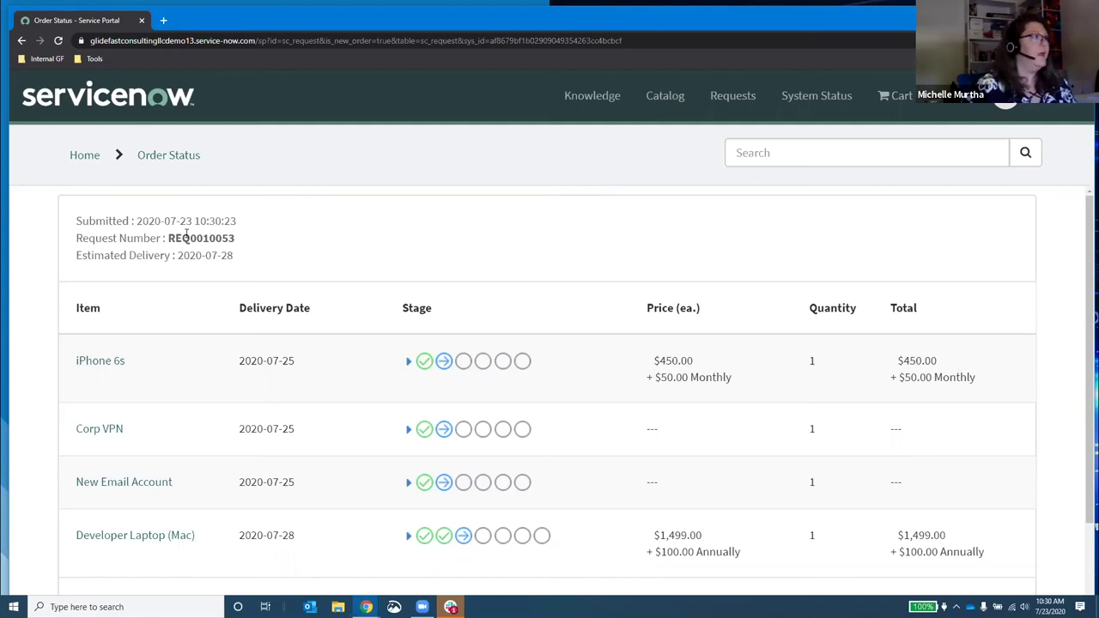
pyautogui.scroll(-1, 343, 338)
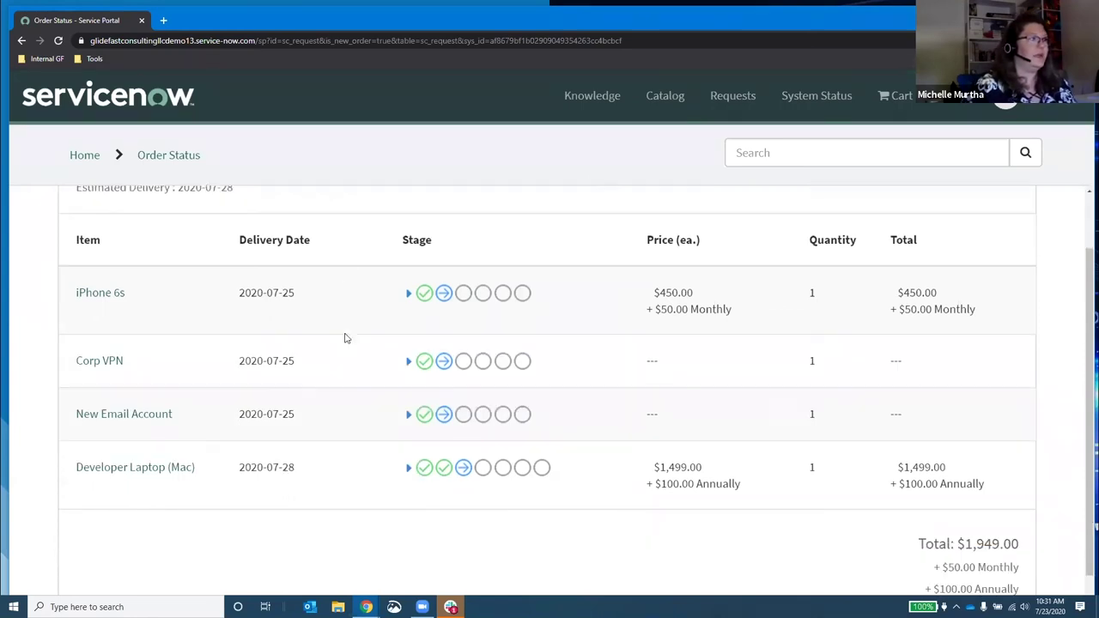
pyautogui.click(408, 265)
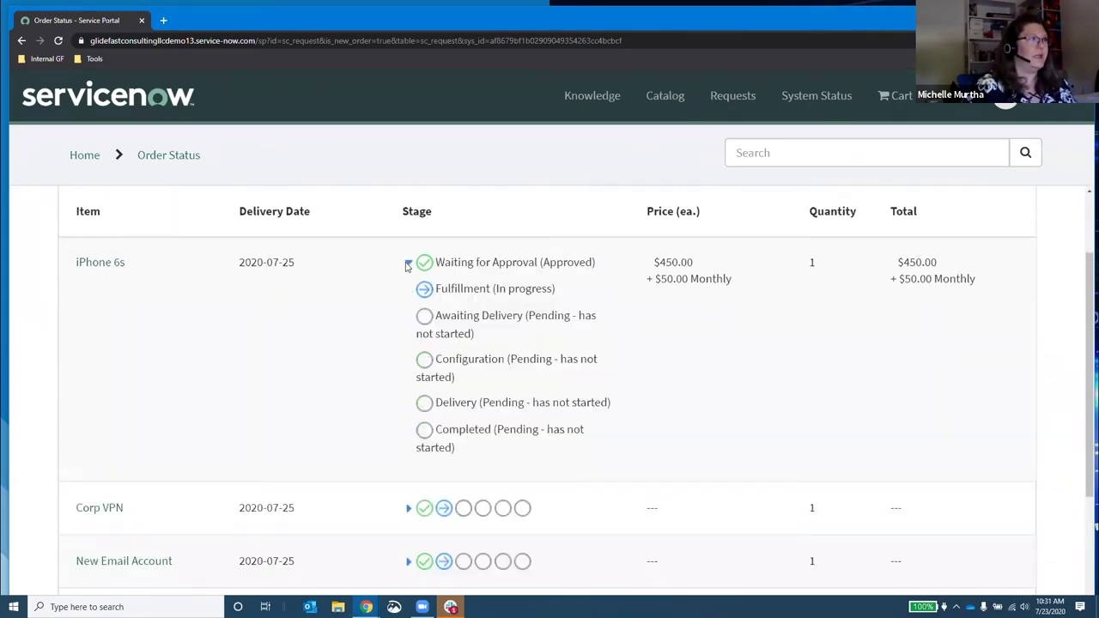
pyautogui.click(408, 508)
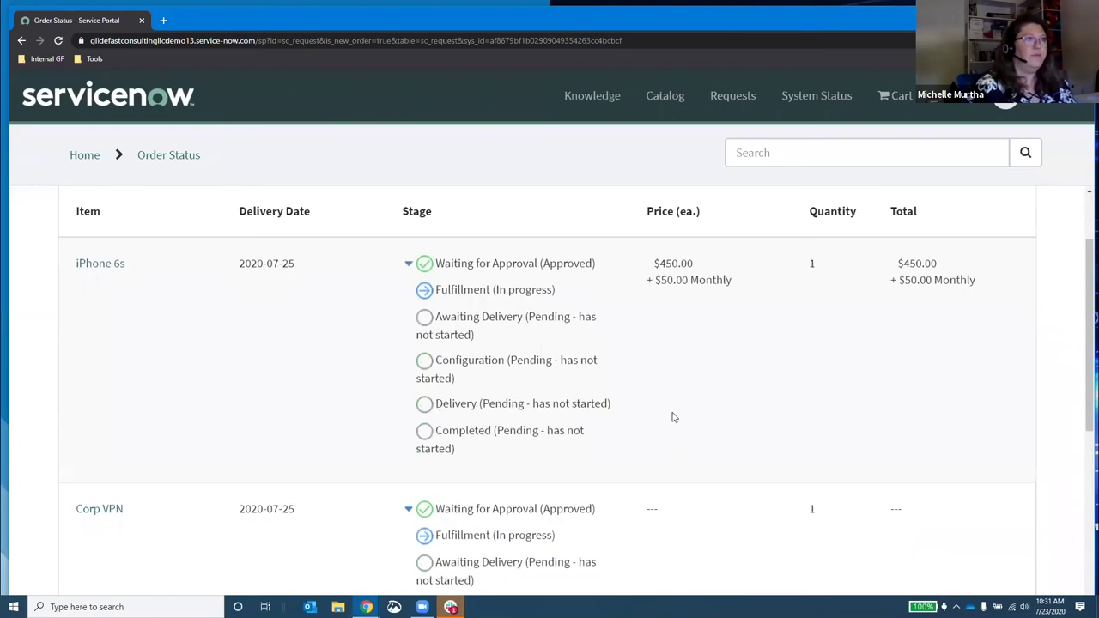
pyautogui.scroll(1, 673, 421)
pyautogui.click(732, 96)
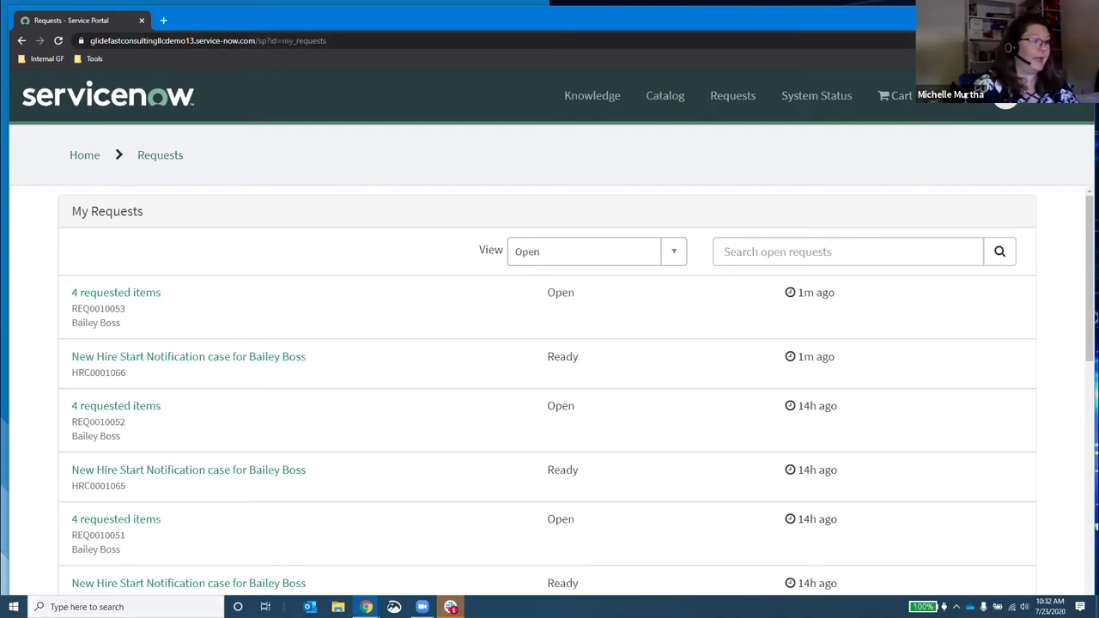
# Step: Switch to the ServiceNow back-end window showing the ITIL Homepage
pyautogui.click(272, 549)
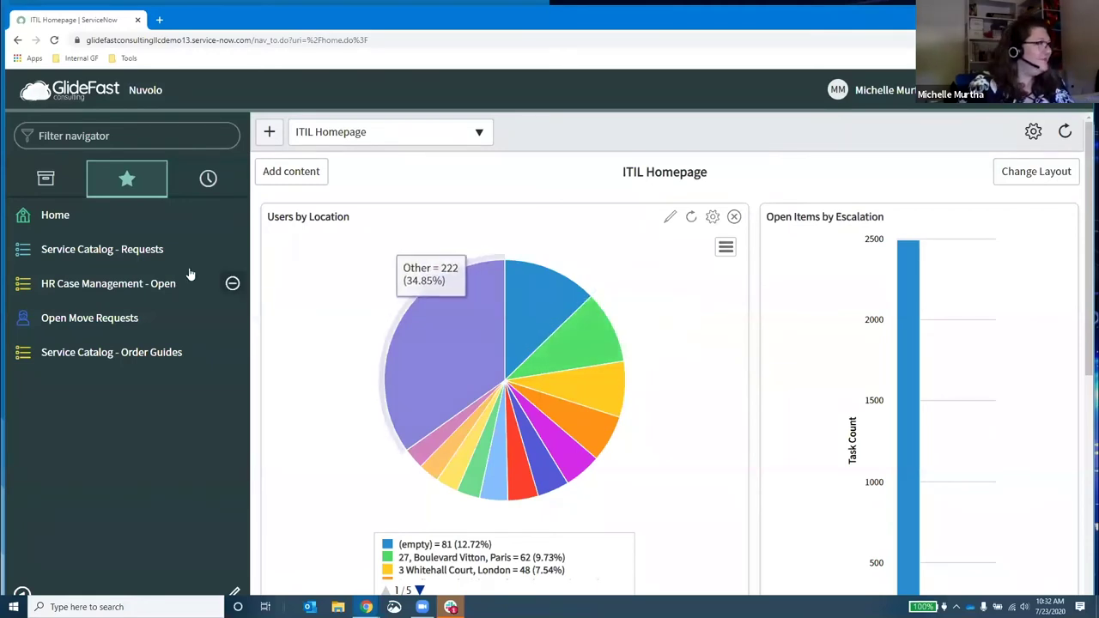
# Step: Open the newest request, REQ0010053, and review its four requested items
pyautogui.click(78, 250)
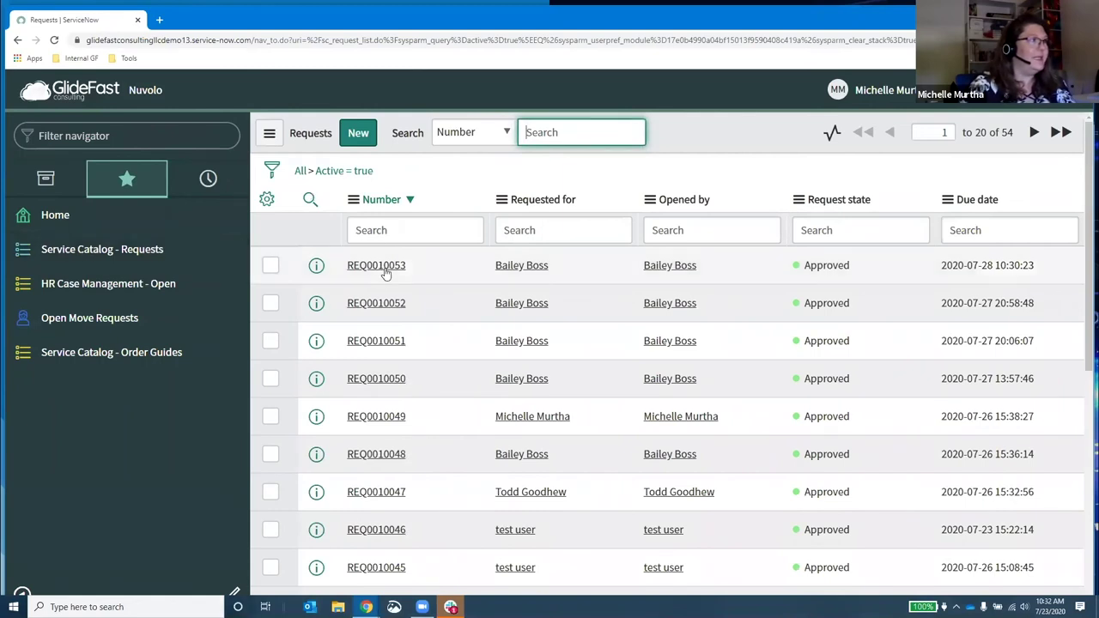
pyautogui.click(388, 267)
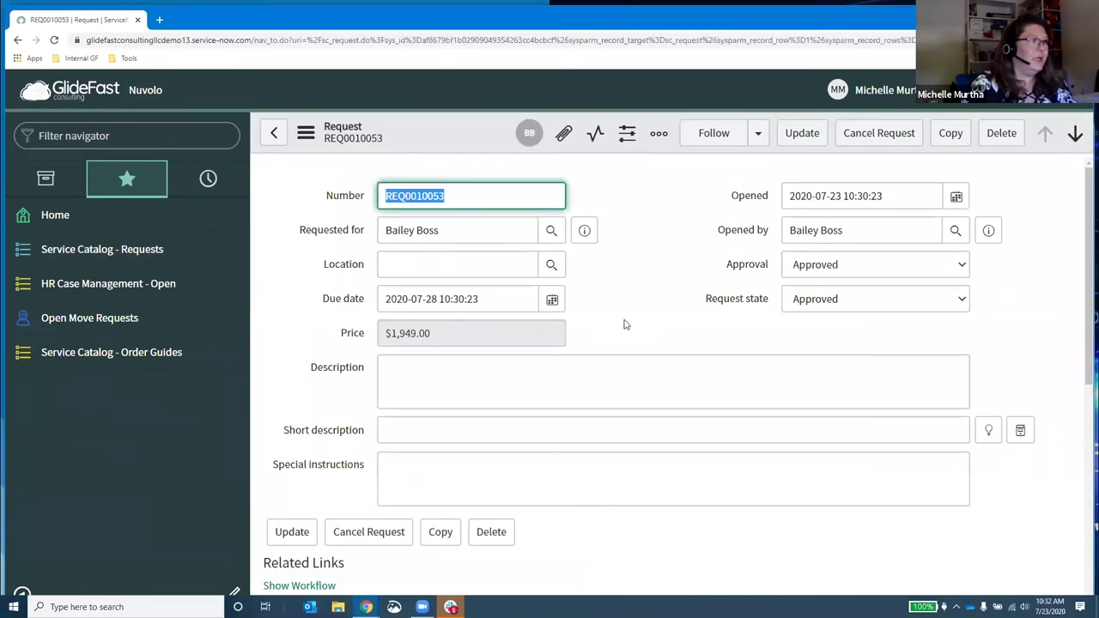
pyautogui.scroll(-2, 383, 368)
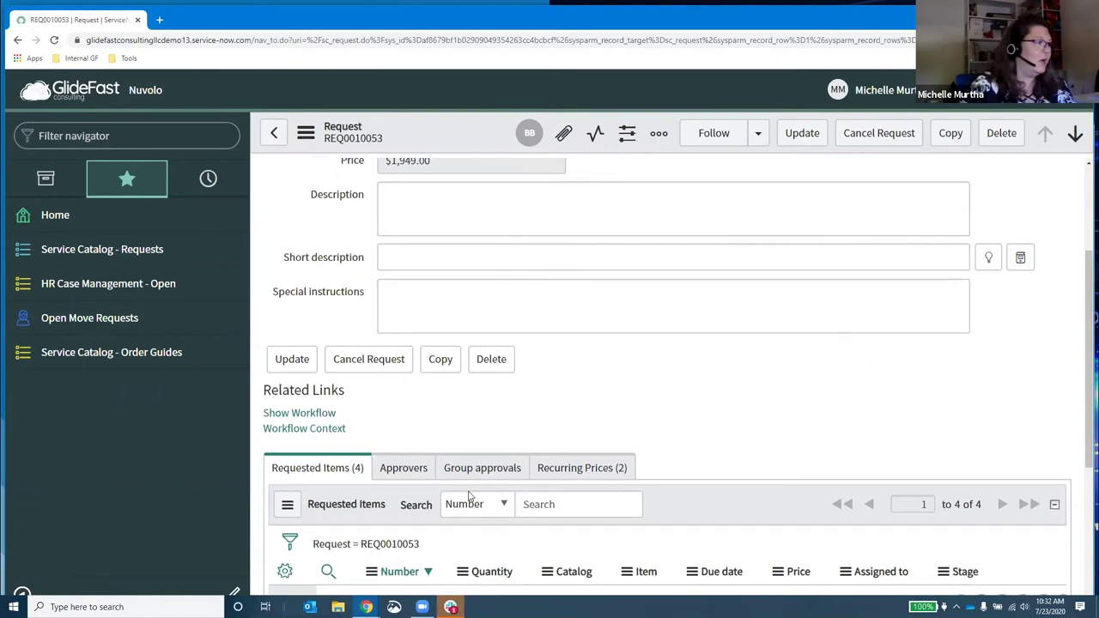
pyautogui.scroll(-3, 466, 498)
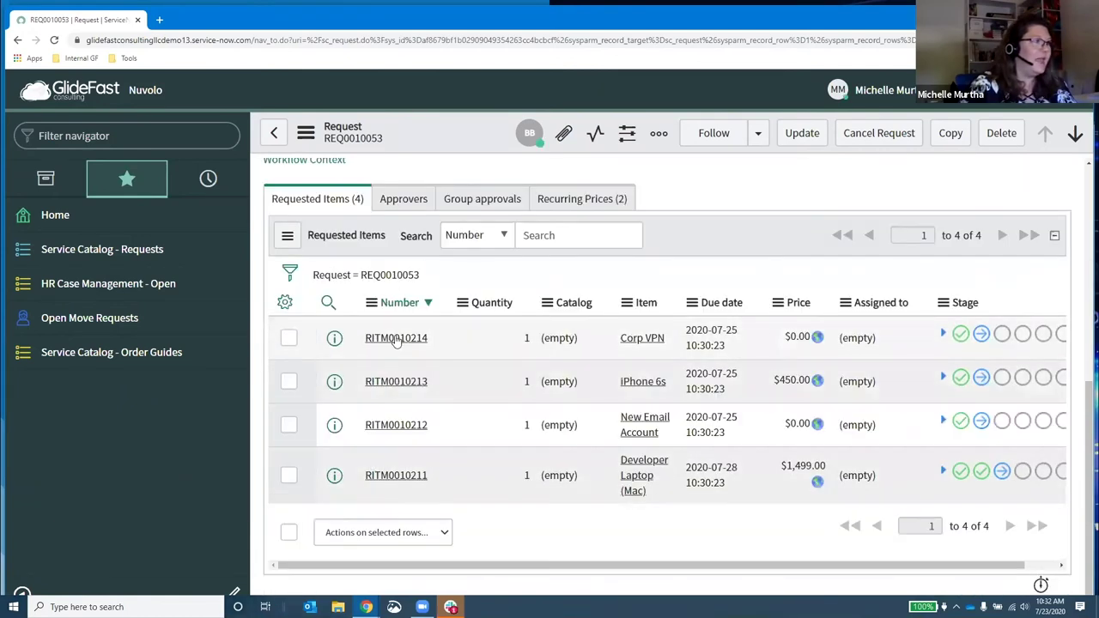
# Step: Open the New Email Account requested item and review its variables and catalog task
pyautogui.click(420, 424)
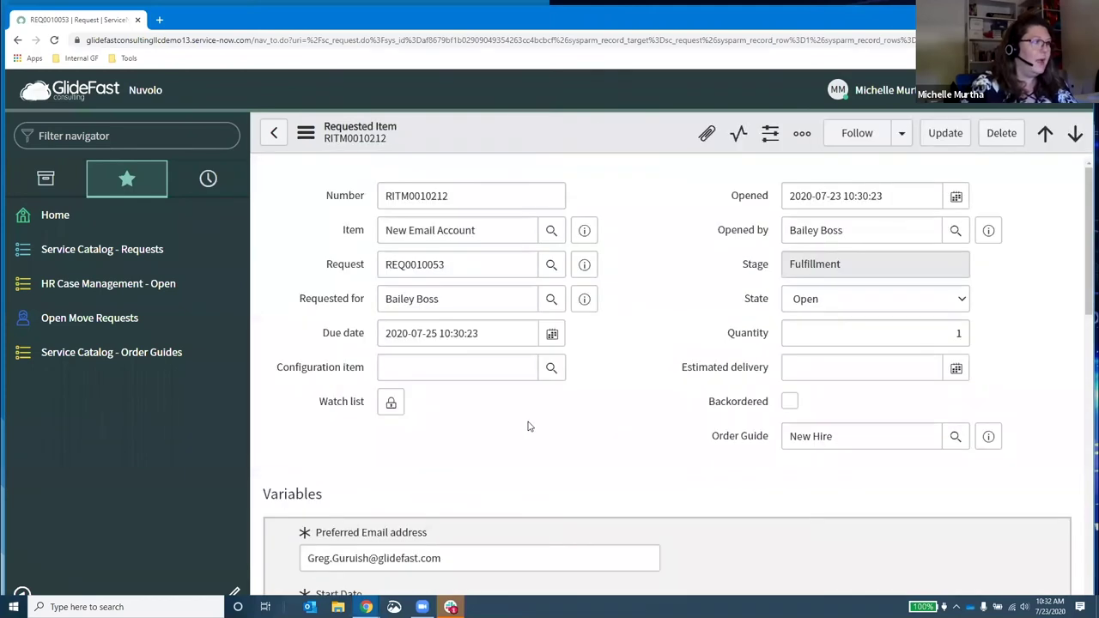
pyautogui.scroll(-1, 507, 457)
pyautogui.scroll(-6, 506, 458)
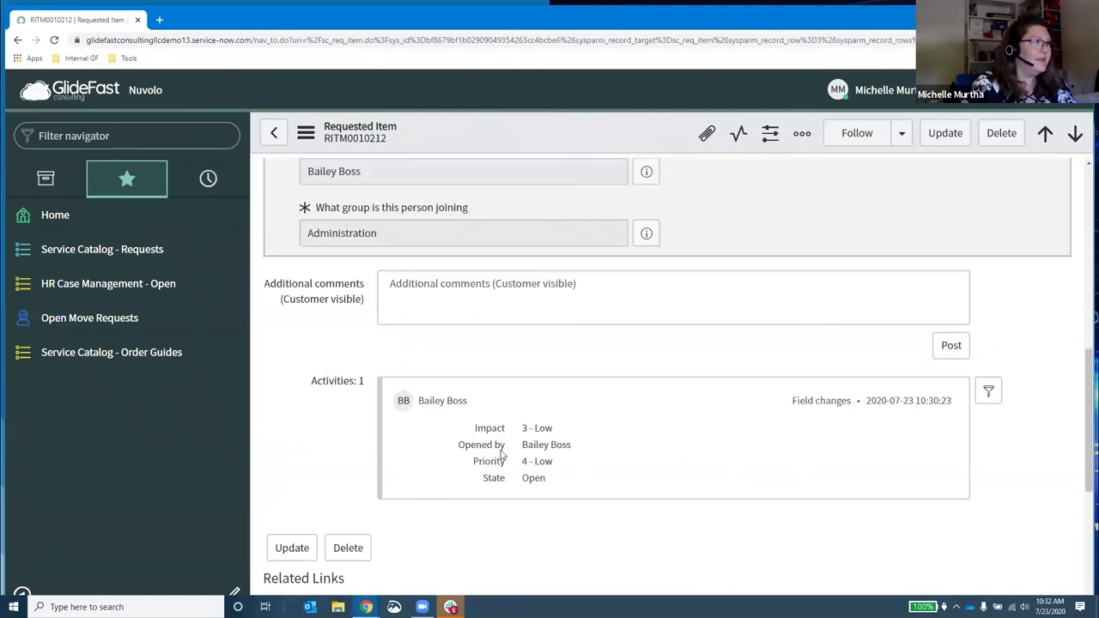
pyautogui.scroll(-3, 489, 401)
pyautogui.scroll(-2, 344, 464)
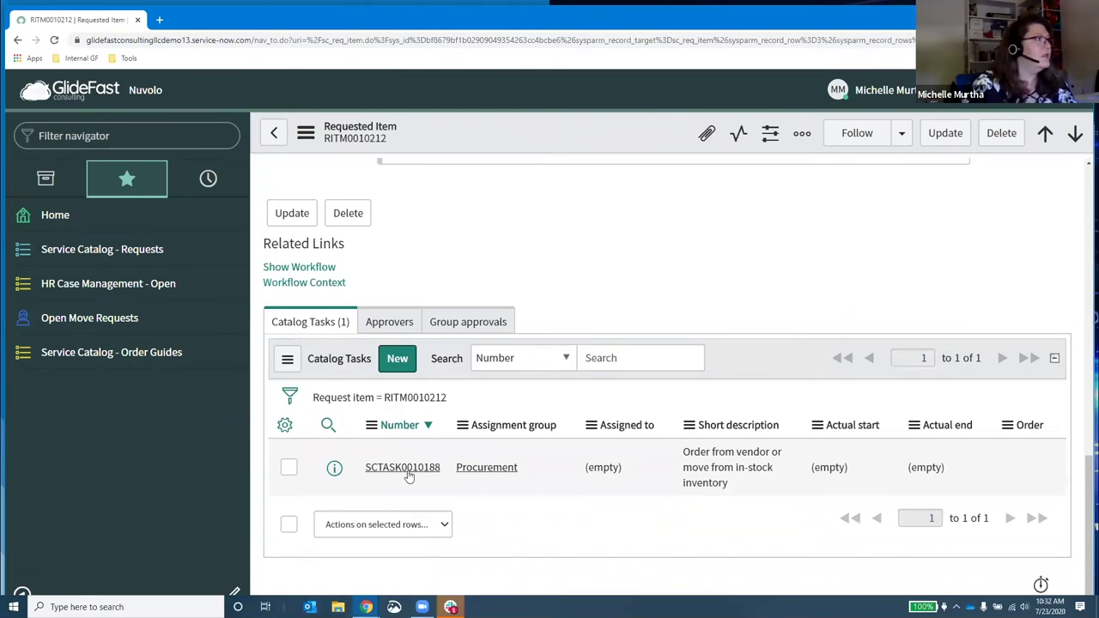
pyautogui.scroll(6, 407, 475)
pyautogui.scroll(4, 408, 475)
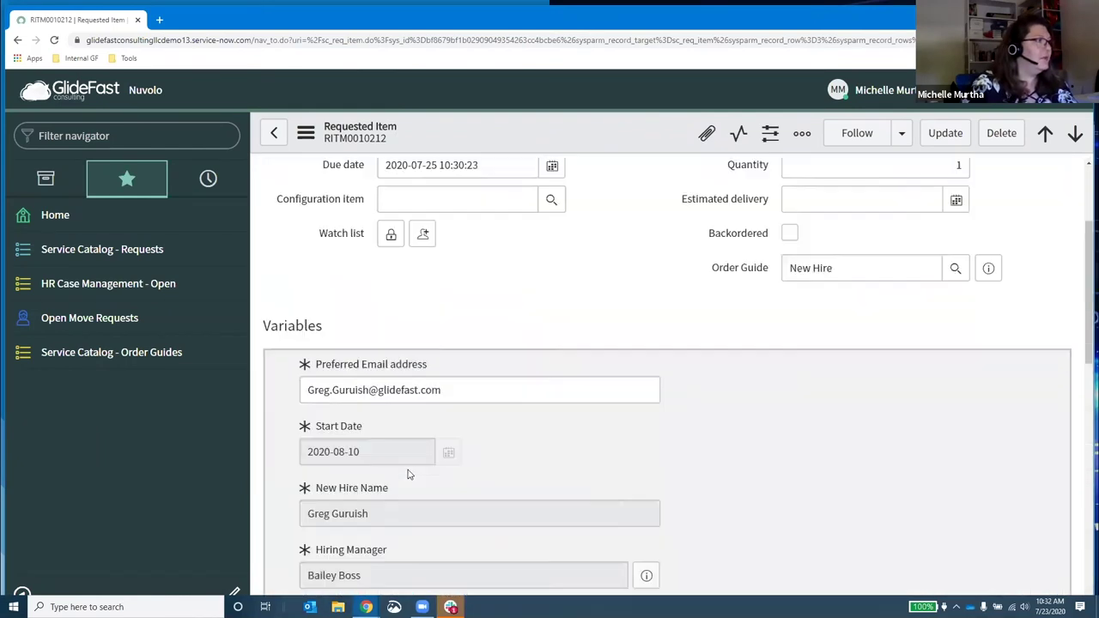
pyautogui.scroll(-5, 410, 475)
pyautogui.scroll(-6, 410, 474)
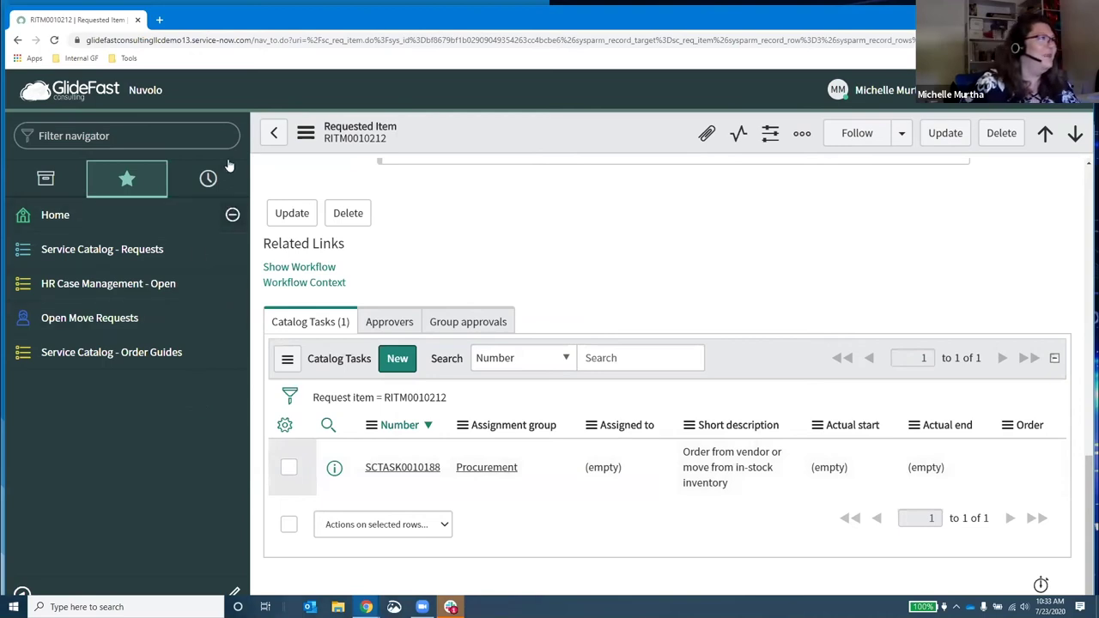
# Step: Return through the parent request to the Requests list, then bring up the open HR cases list
pyautogui.click(272, 135)
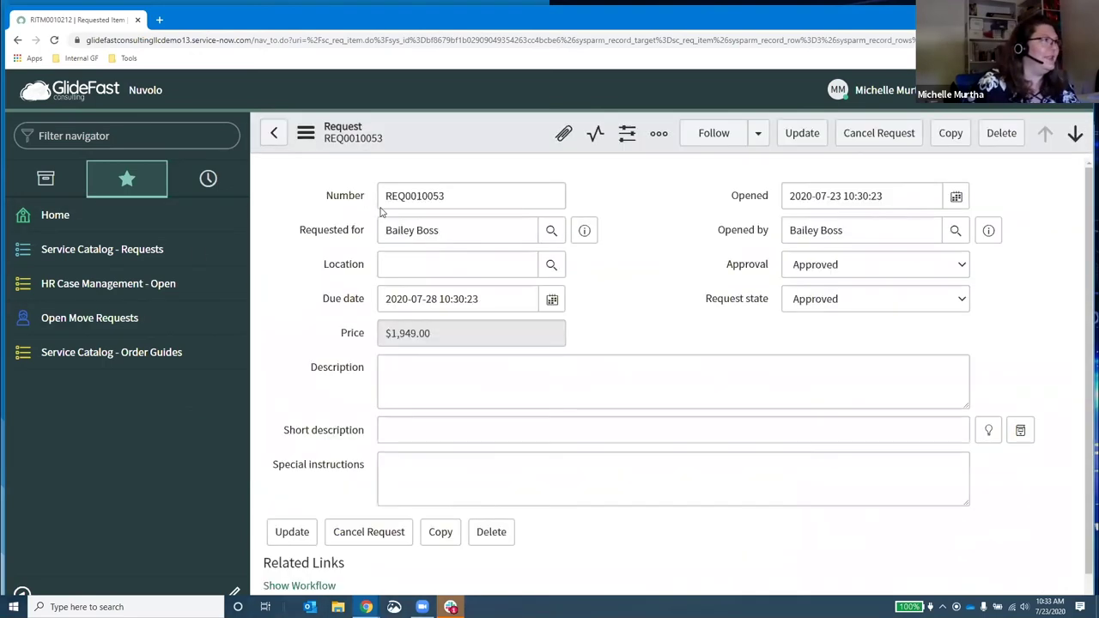
pyautogui.click(273, 133)
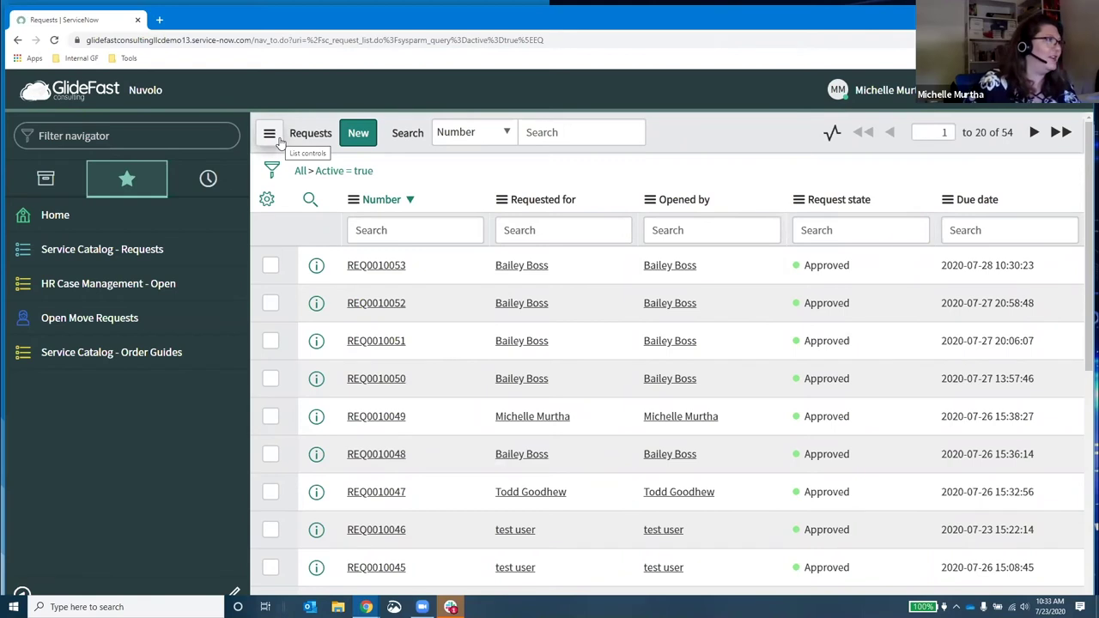
pyautogui.click(109, 298)
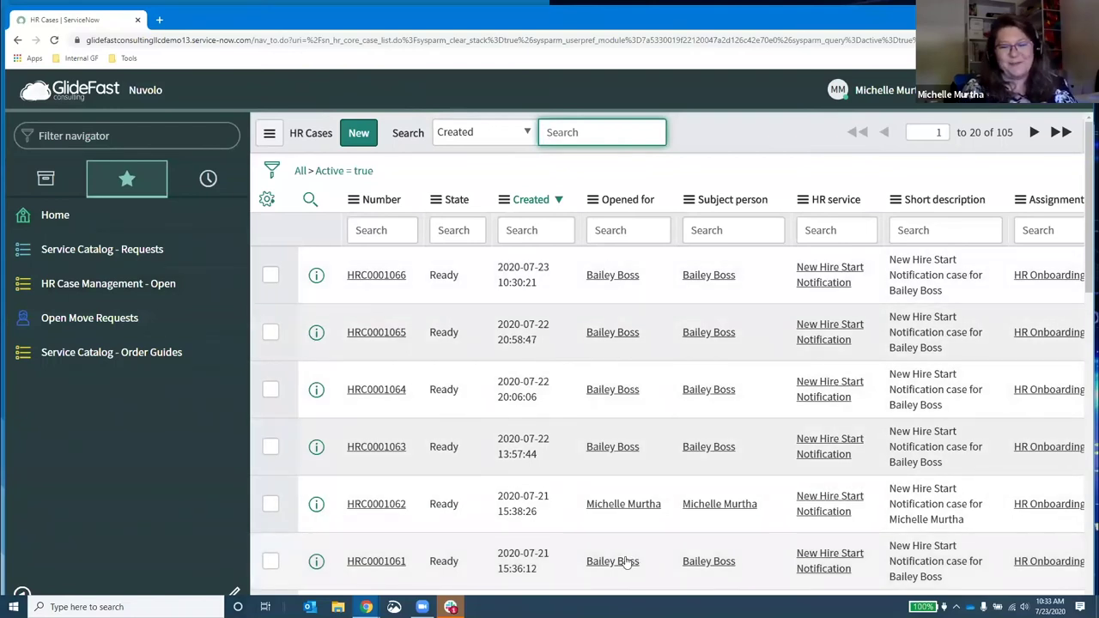
# Step: Sort the HR Cases list by Created descending and open the newest case, HRC0001066
pyautogui.click(390, 282)
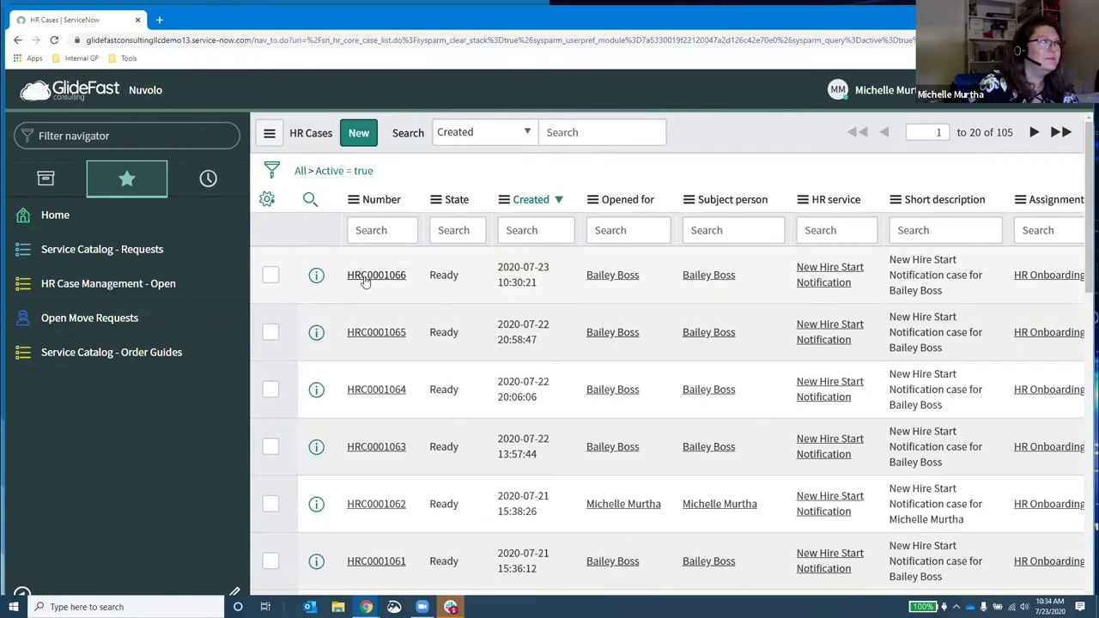
pyautogui.click(365, 276)
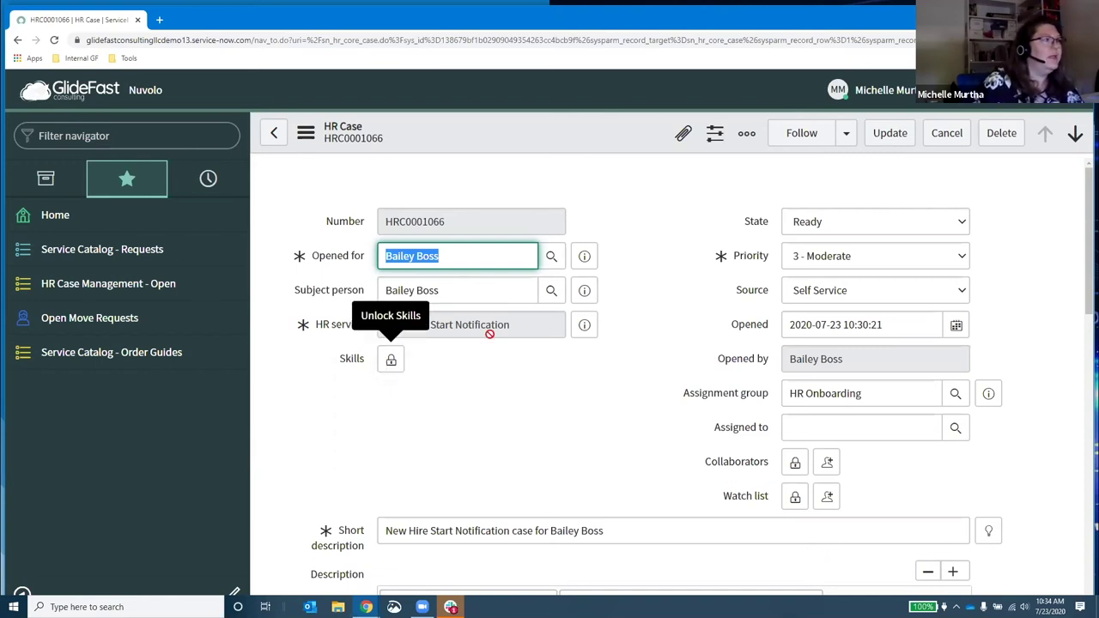
# Step: On HRC0001066, check the New Hire Start Notification service and enlarge the Description to show all new hire details
pyautogui.moveTo(383, 325); pyautogui.dragTo(520, 326)
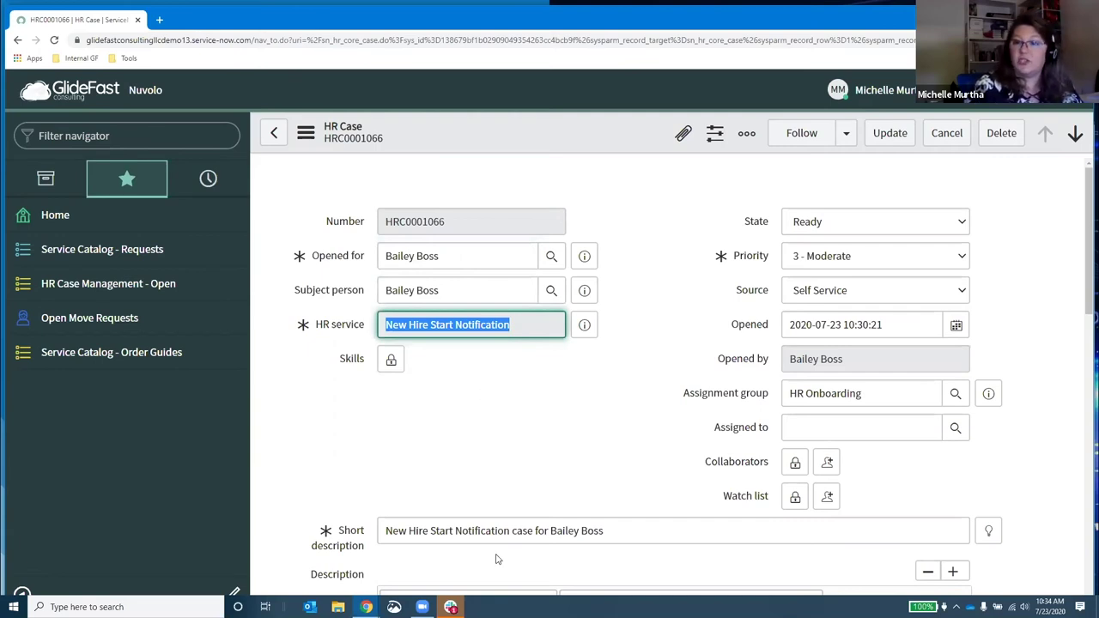
pyautogui.click(532, 432)
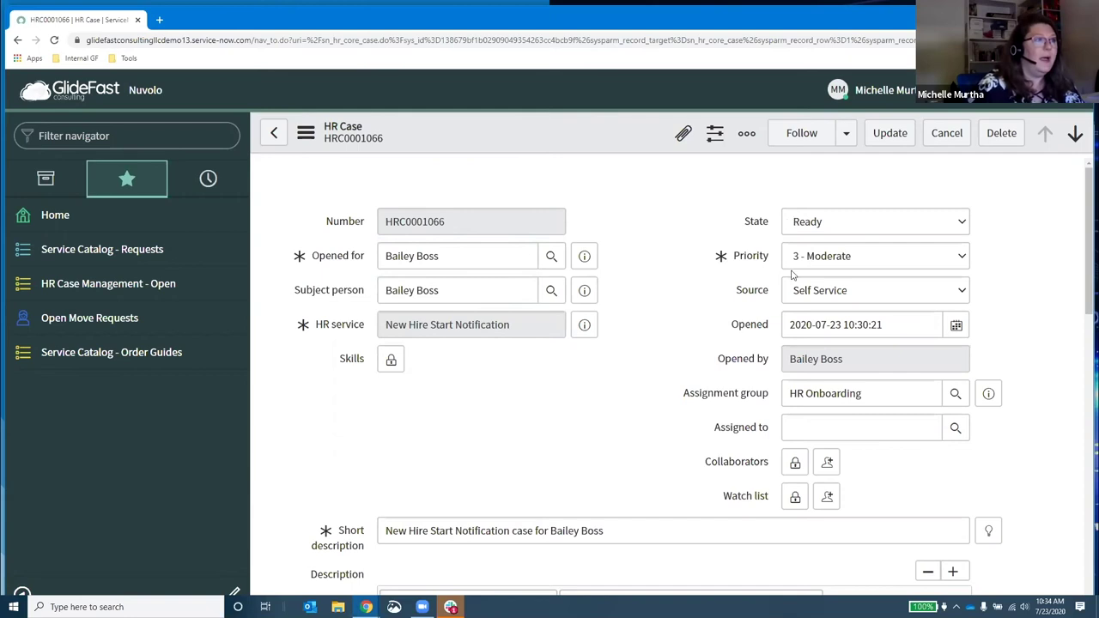
pyautogui.scroll(-1, 506, 458)
pyautogui.scroll(-1, 506, 458)
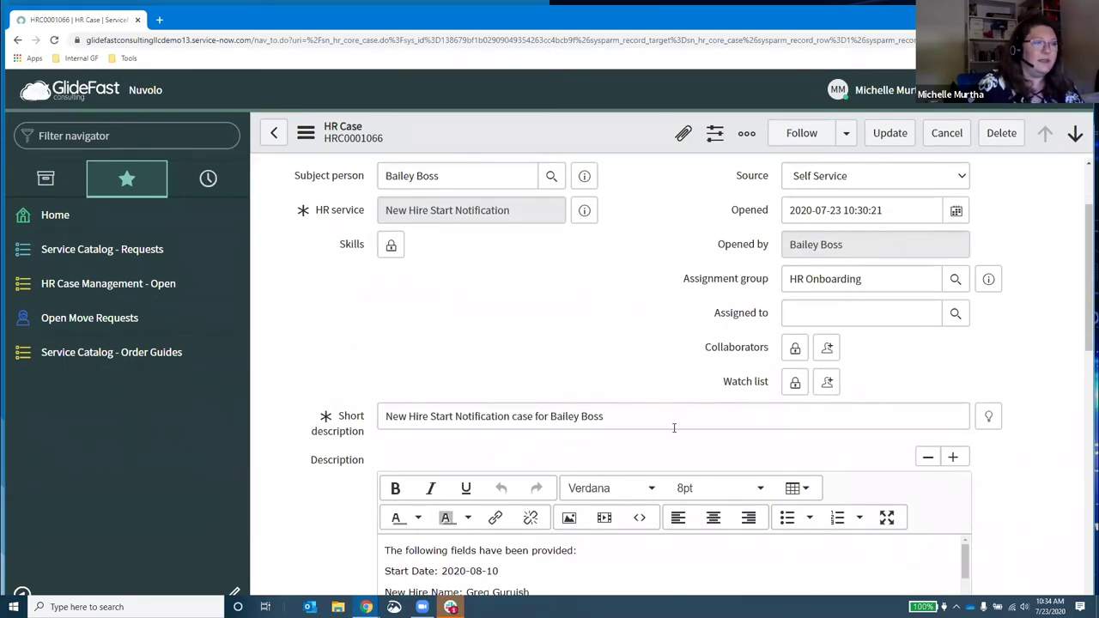
pyautogui.scroll(-1, 685, 423)
pyautogui.scroll(-1, 684, 424)
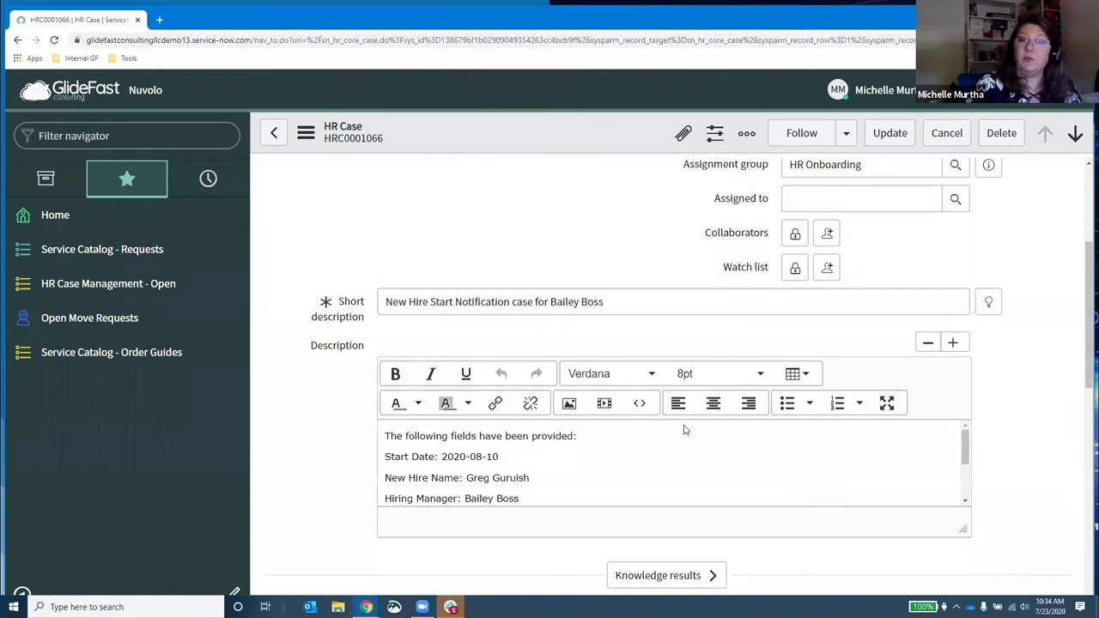
pyautogui.scroll(-1, 981, 515)
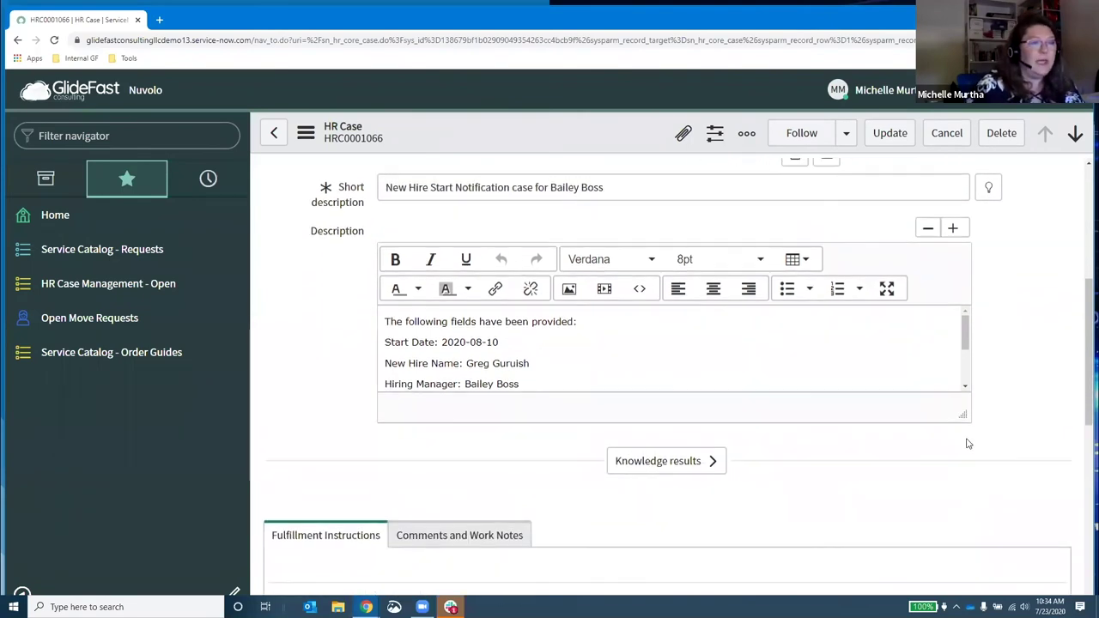
pyautogui.moveTo(959, 417); pyautogui.dragTo(949, 525)
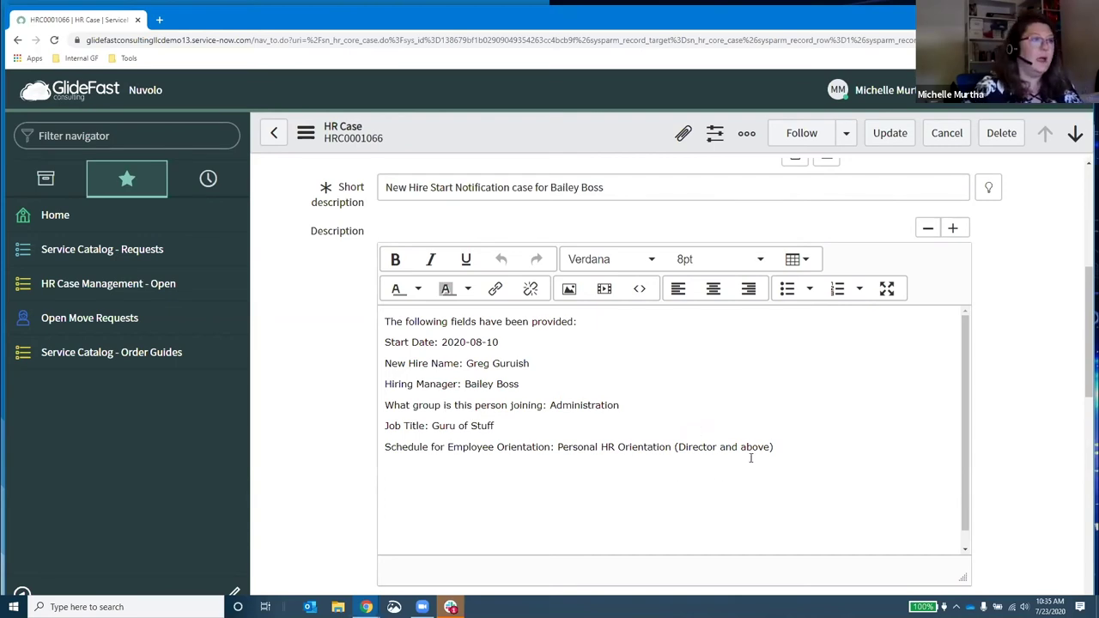
# Step: Highlight the chosen employee orientation schedule in the case description
pyautogui.scroll(-3, 749, 457)
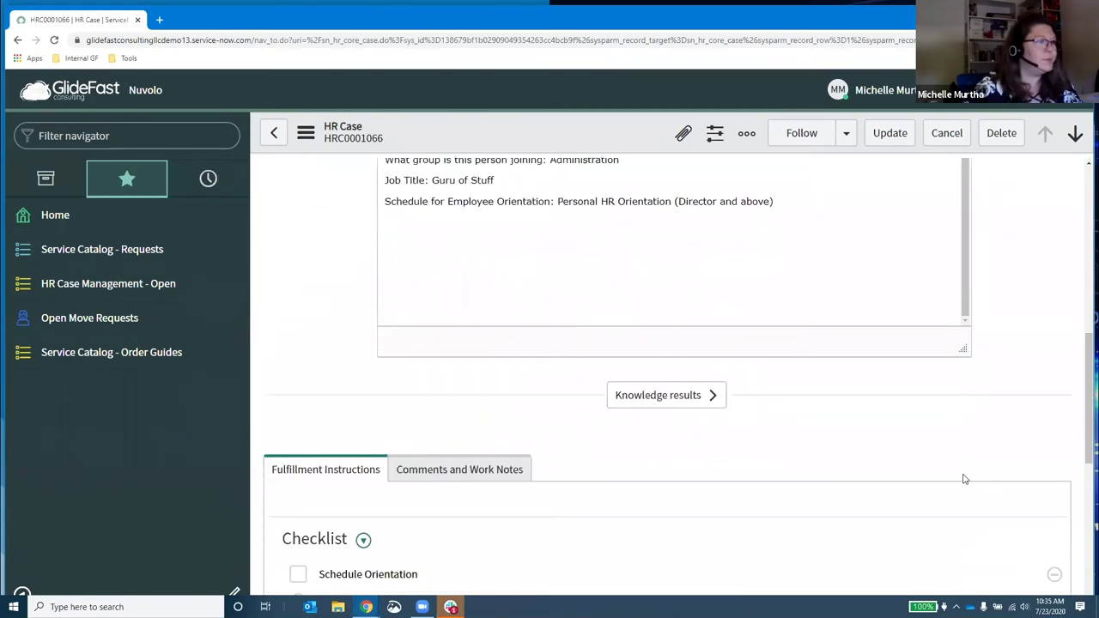
pyautogui.scroll(1, 544, 363)
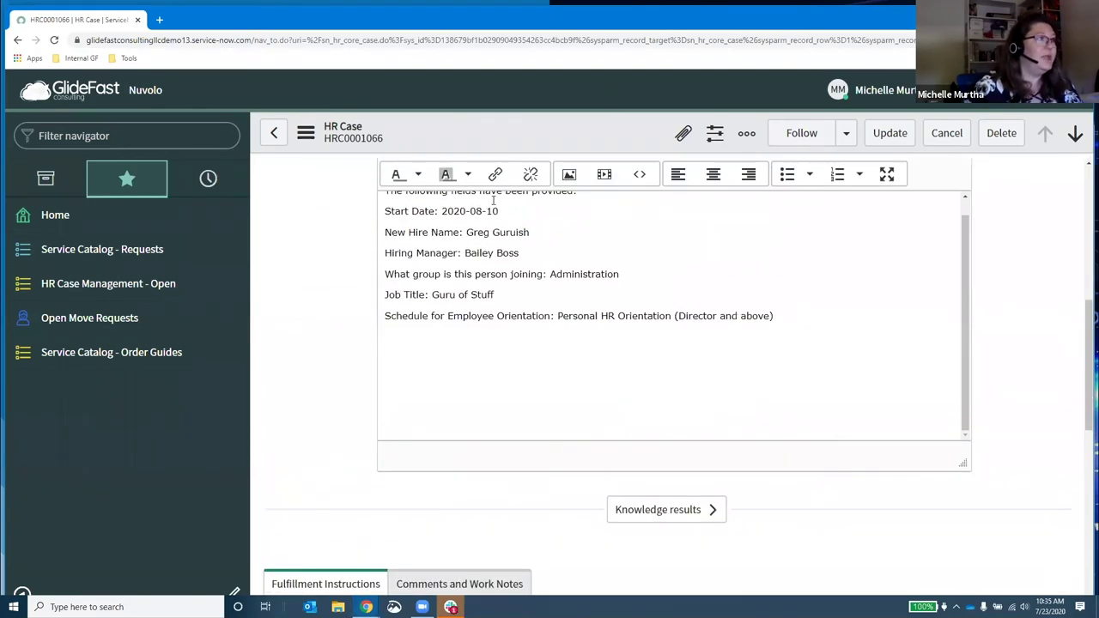
pyautogui.moveTo(555, 315); pyautogui.dragTo(782, 319)
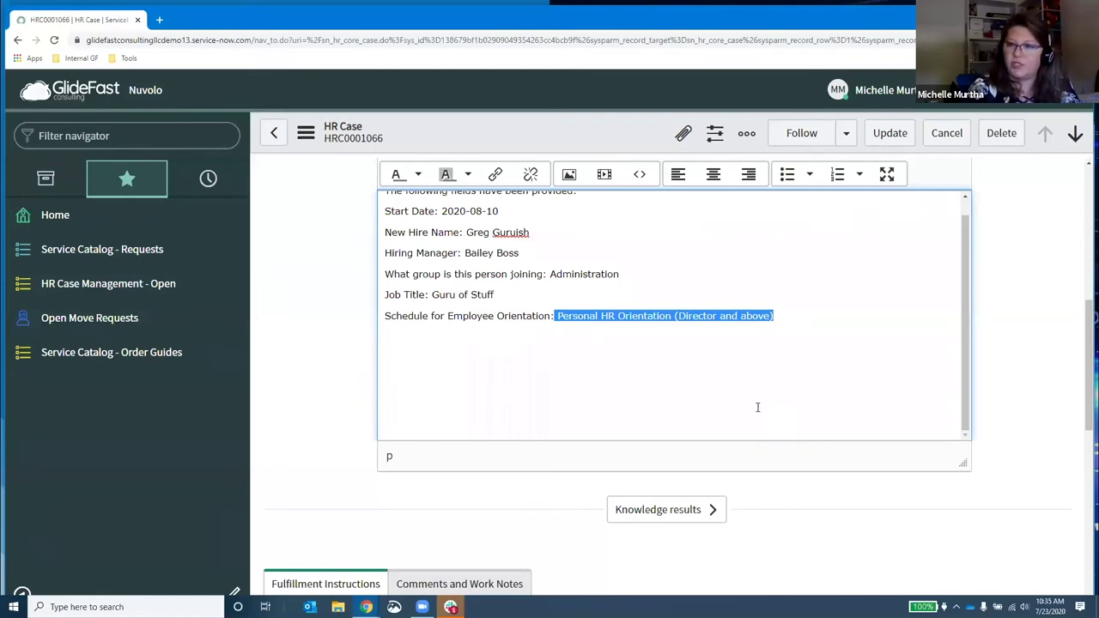
pyautogui.click(367, 450)
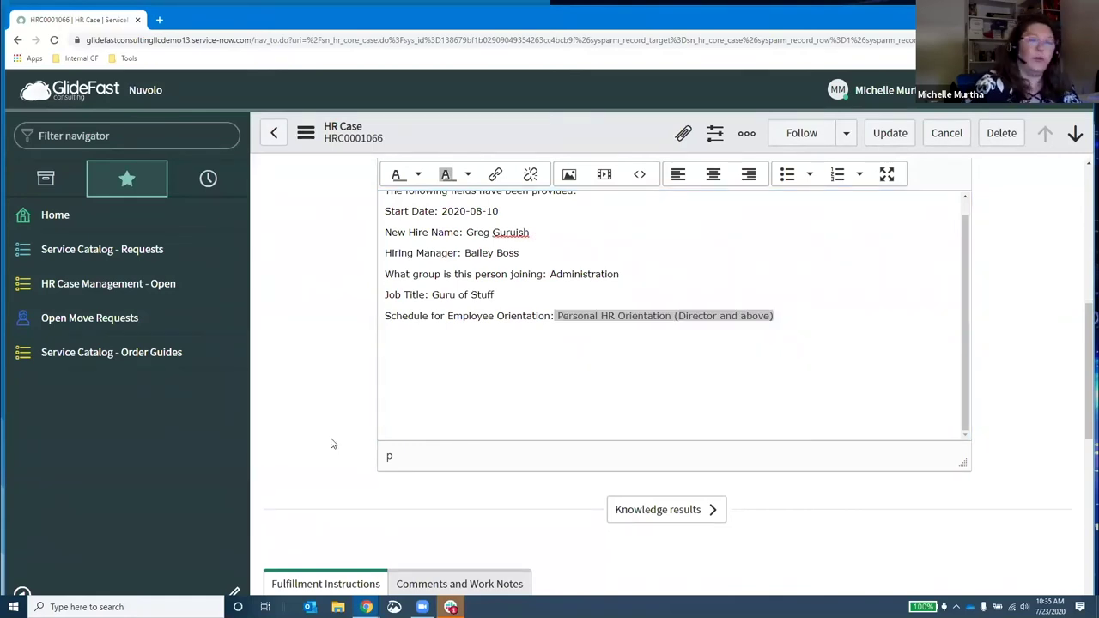
# Step: Review the rest of the case form, then go to Open Move Requests, leaving the case unsaved
pyautogui.scroll(-2, 336, 441)
pyautogui.scroll(-2, 418, 442)
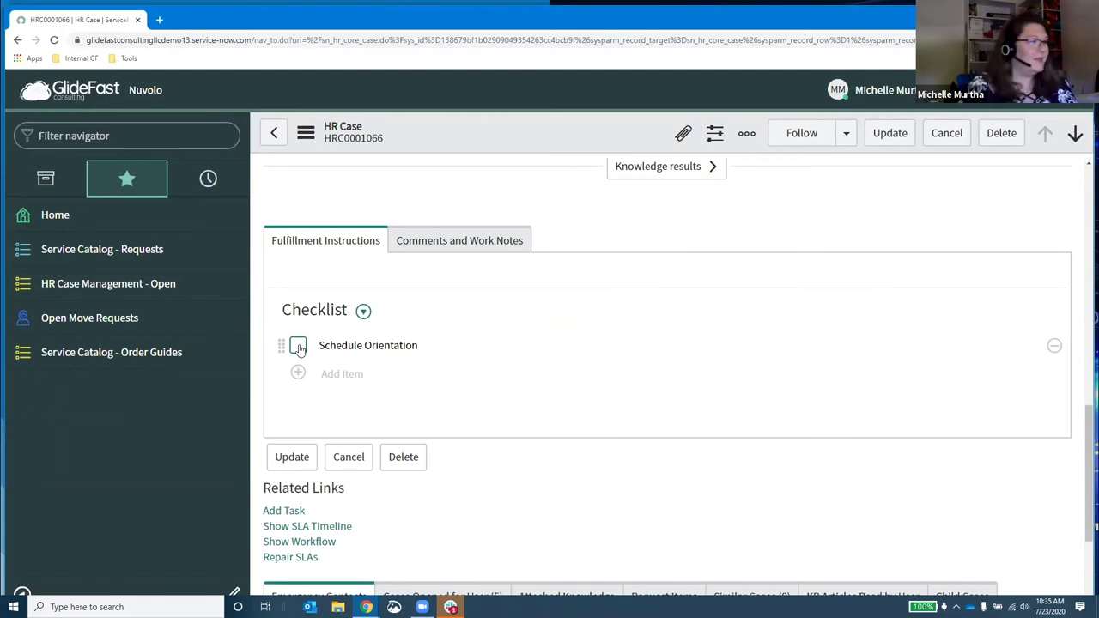
pyautogui.scroll(-1, 533, 458)
pyautogui.scroll(-1, 591, 429)
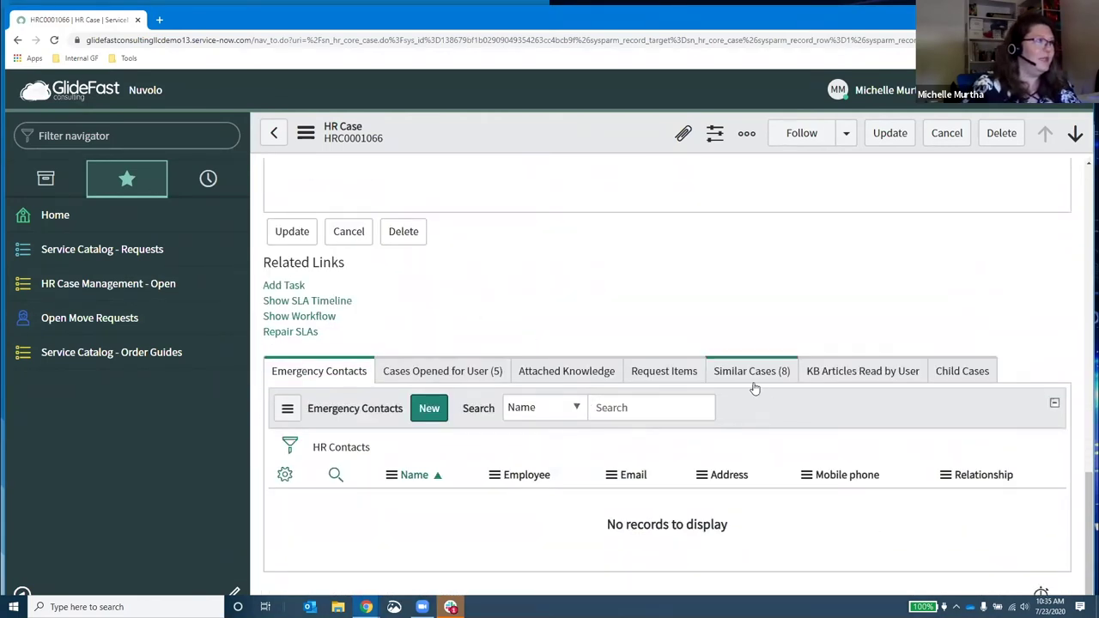
pyautogui.scroll(6, 754, 388)
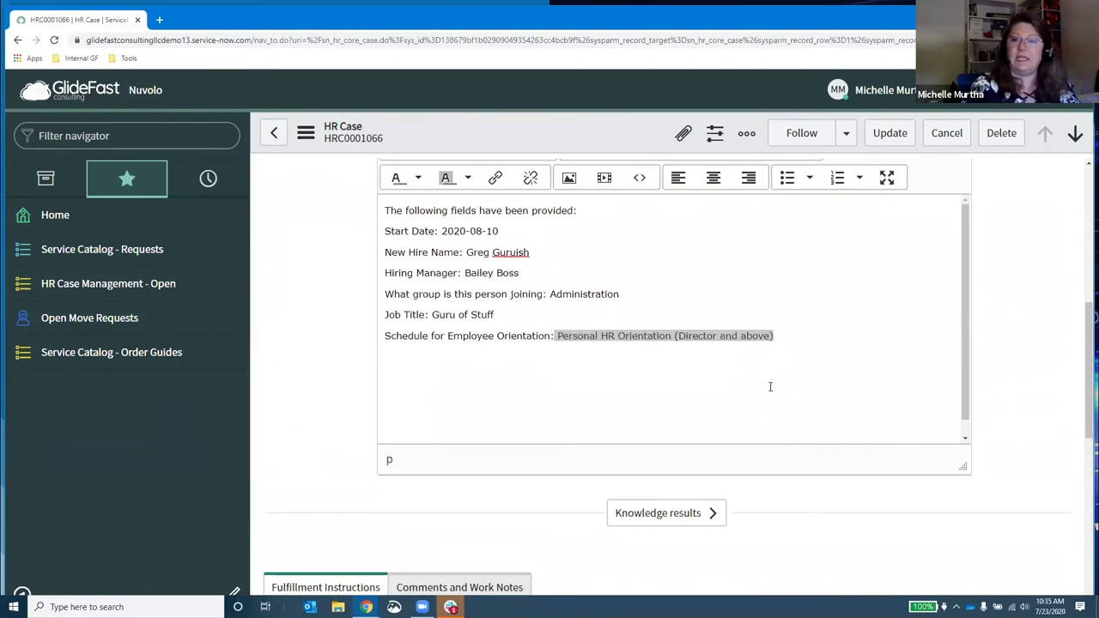
pyautogui.scroll(1, 1000, 371)
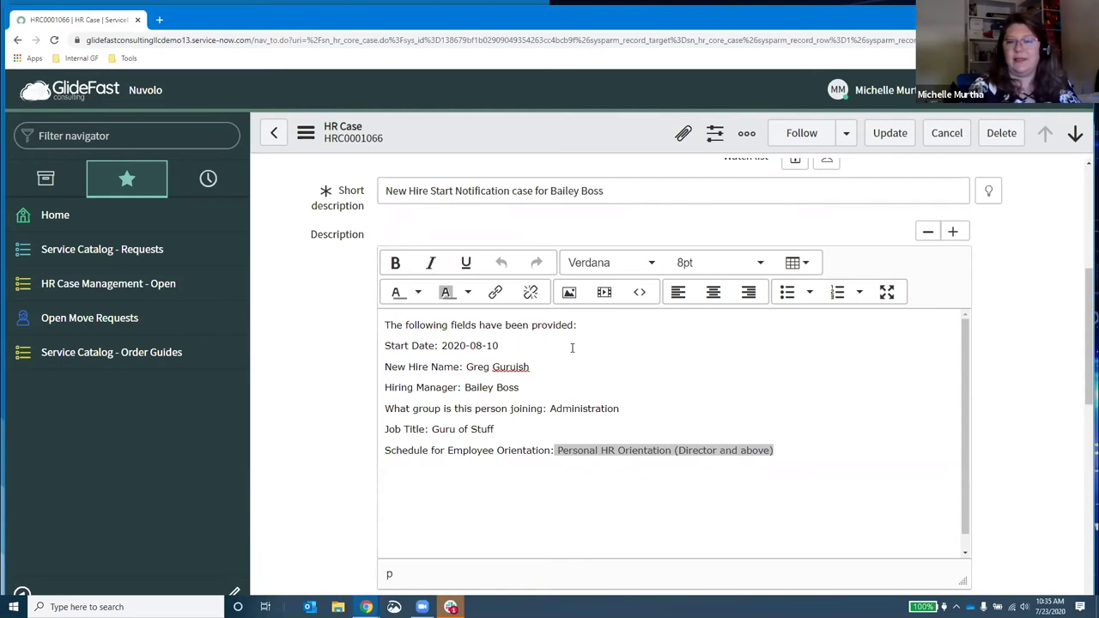
pyautogui.scroll(3, 601, 324)
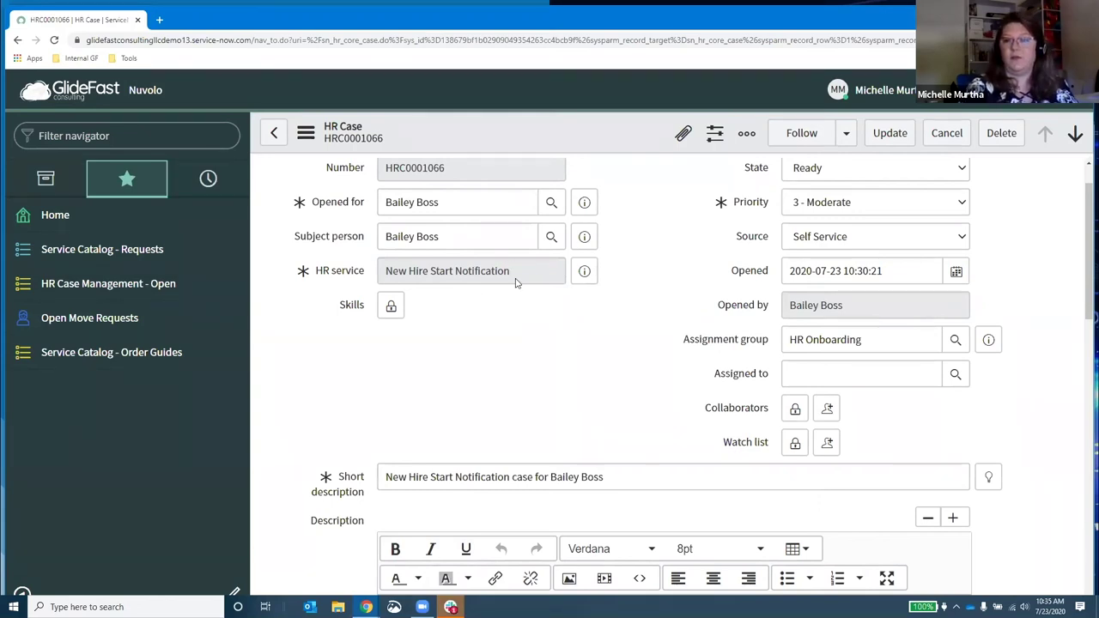
pyautogui.scroll(-3, 511, 447)
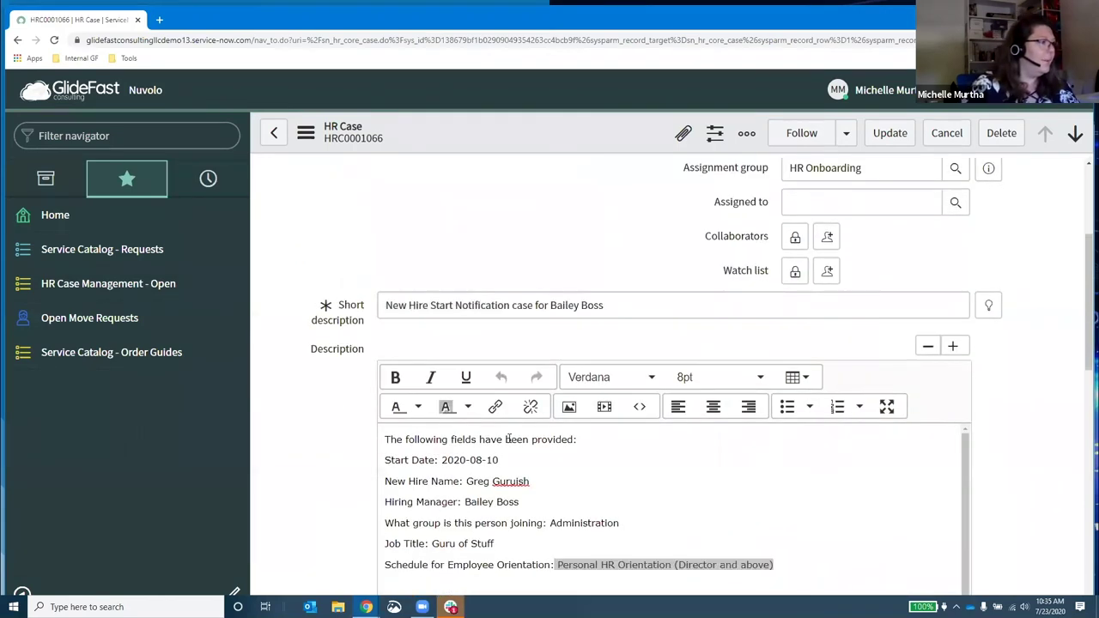
pyautogui.scroll(-2, 360, 466)
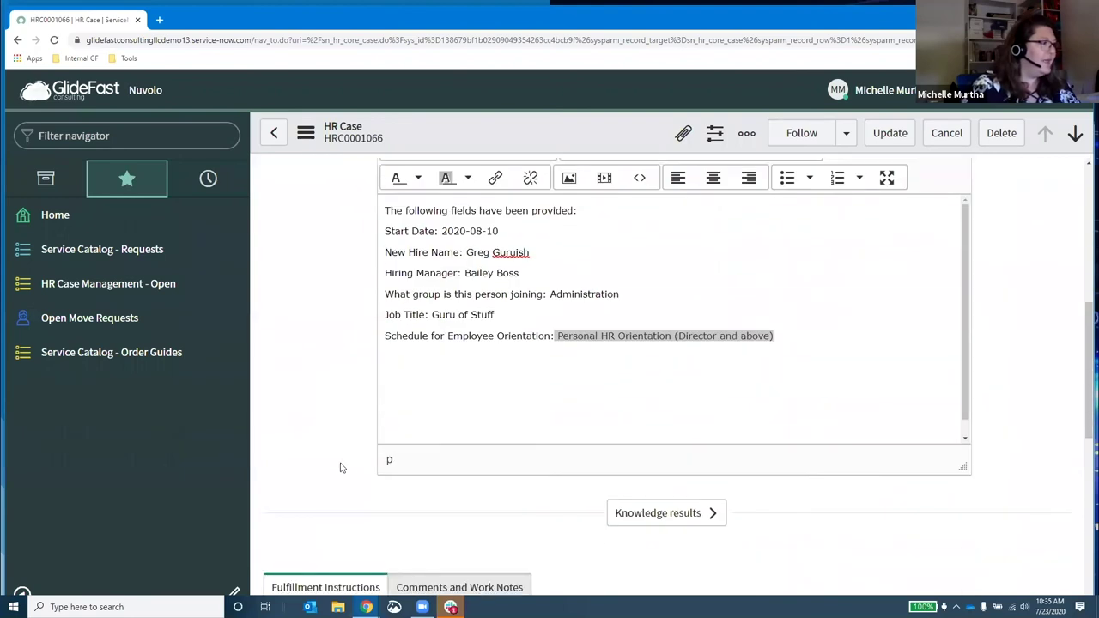
pyautogui.click(76, 320)
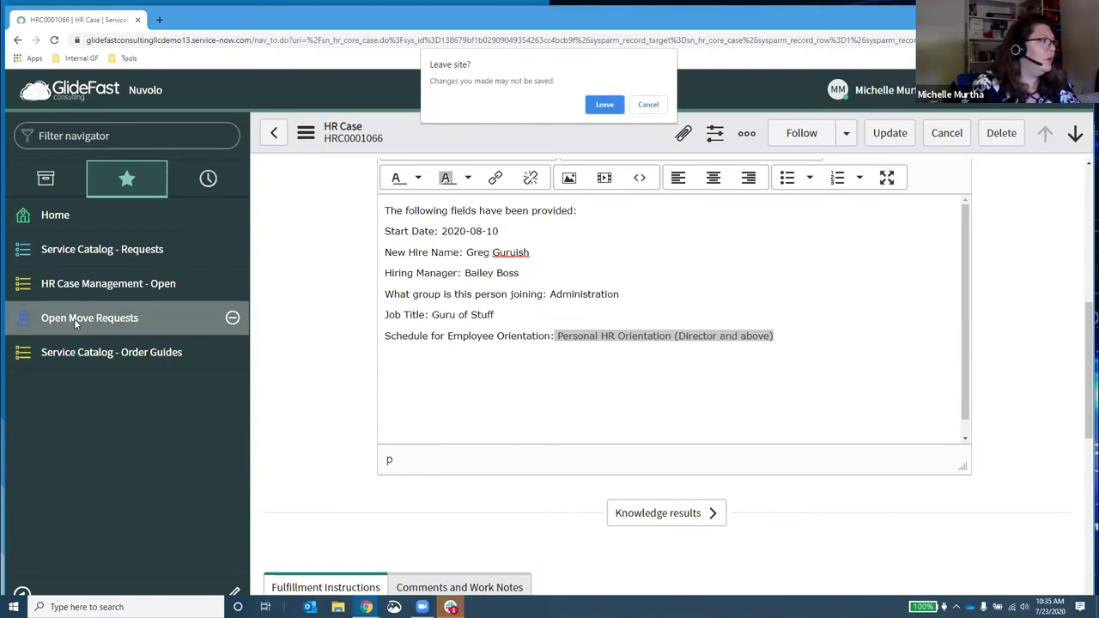
pyautogui.click(604, 104)
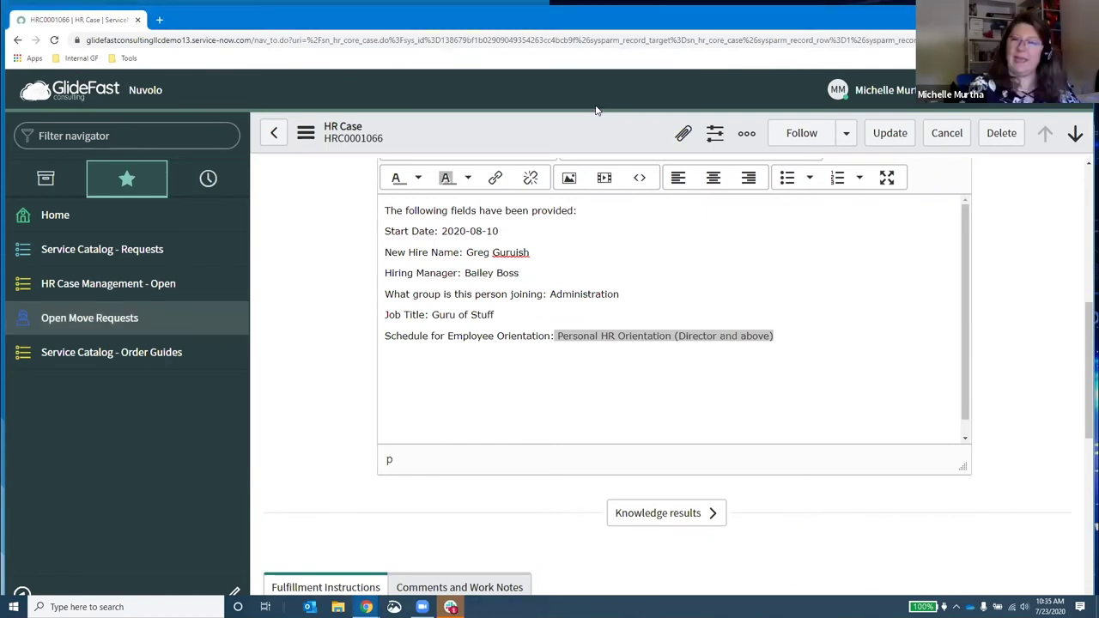
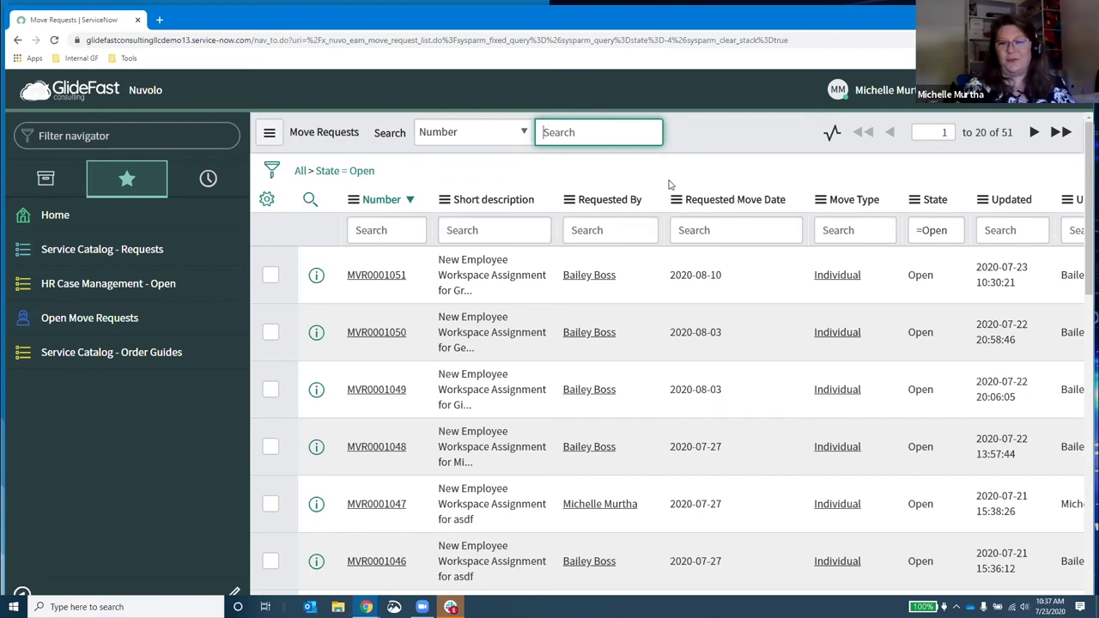
# Step: Open move request MVR0001051 and scroll to its new-hire workspace assignment details
pyautogui.click(378, 275)
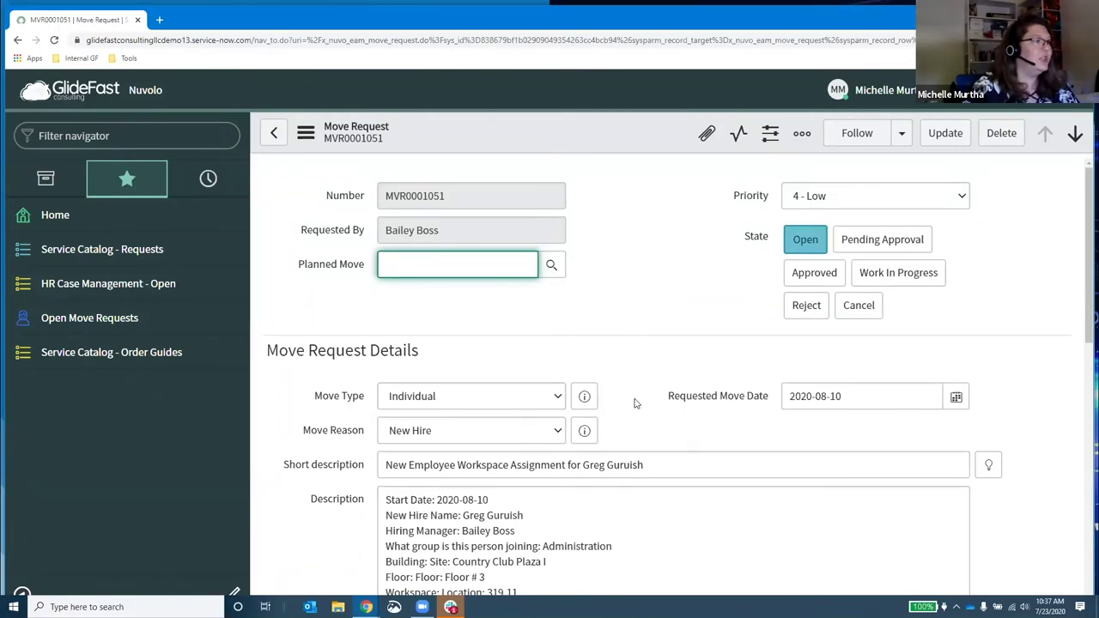
pyautogui.scroll(-1, 635, 403)
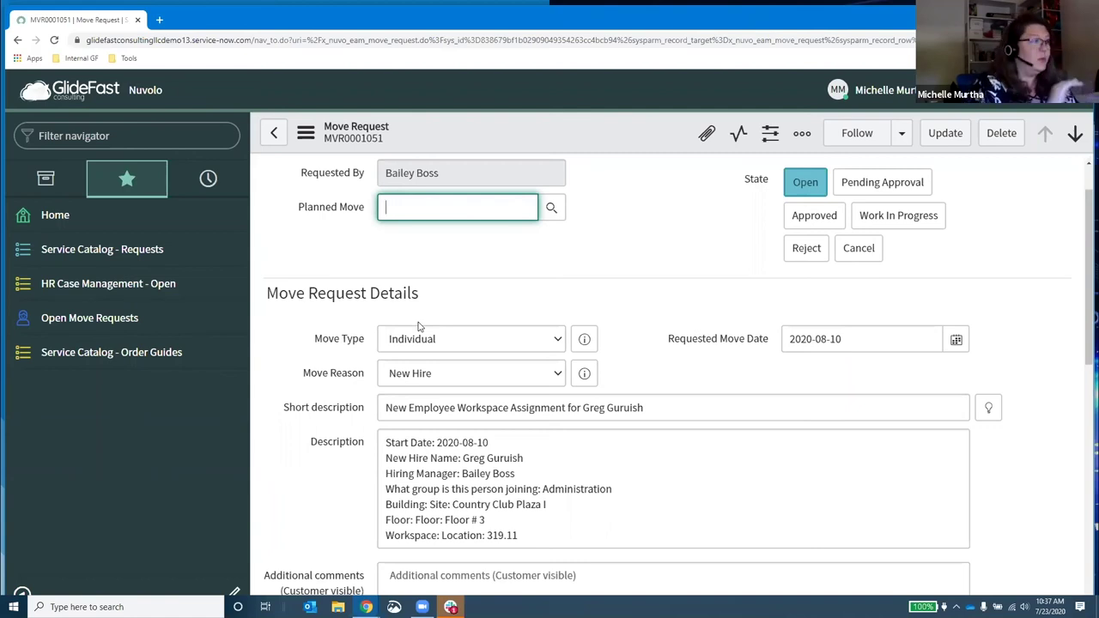
pyautogui.click(557, 346)
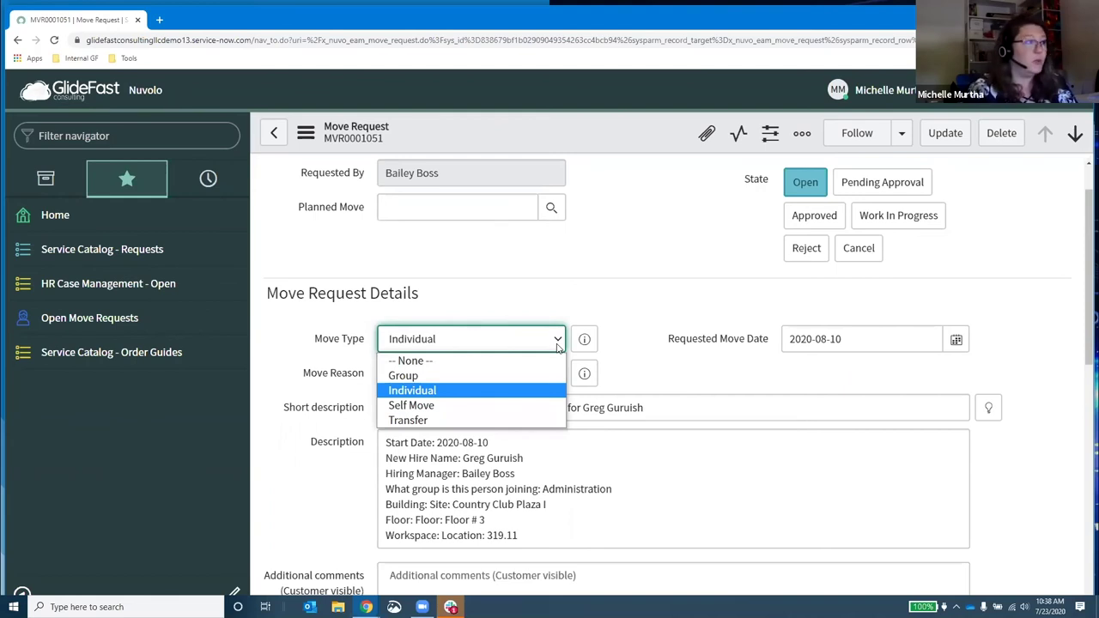
pyautogui.click(662, 341)
pyautogui.click(556, 376)
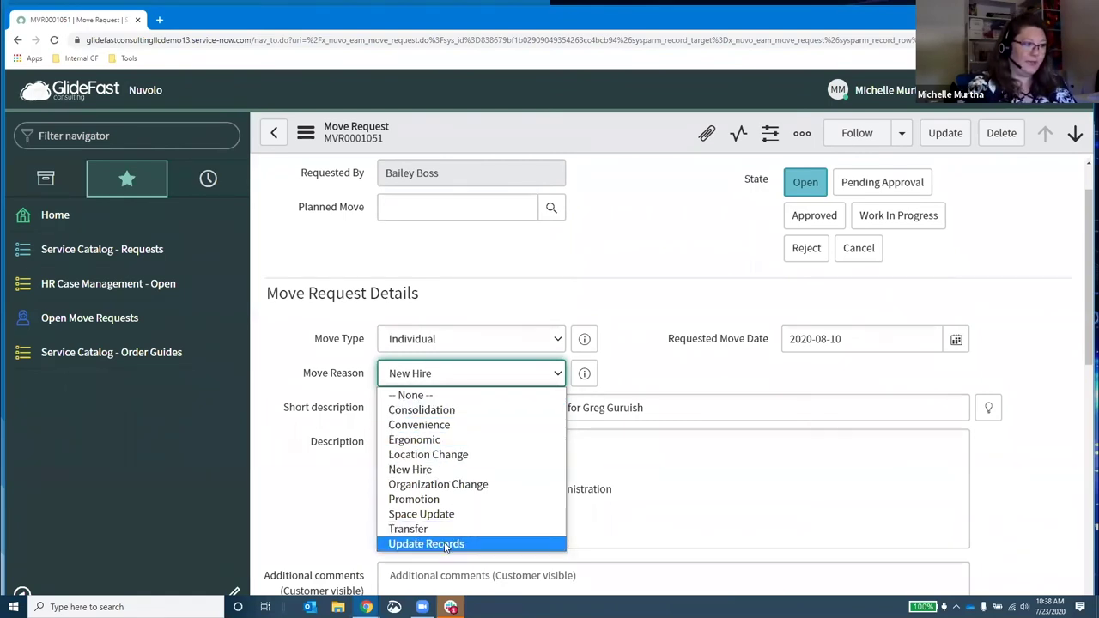
pyautogui.click(647, 381)
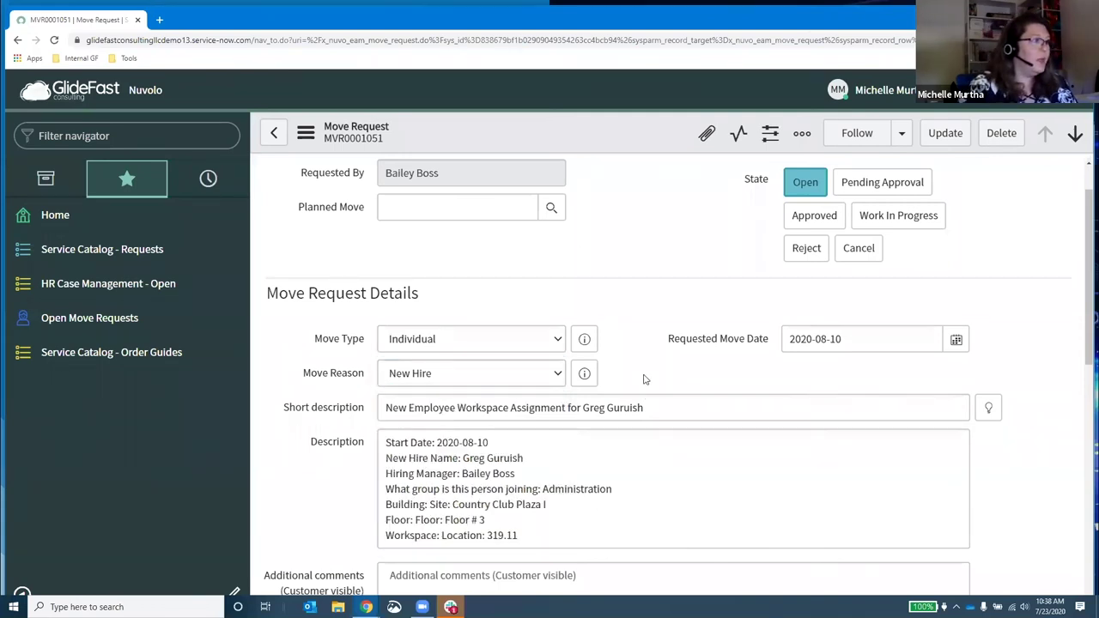
pyautogui.scroll(-2, 665, 407)
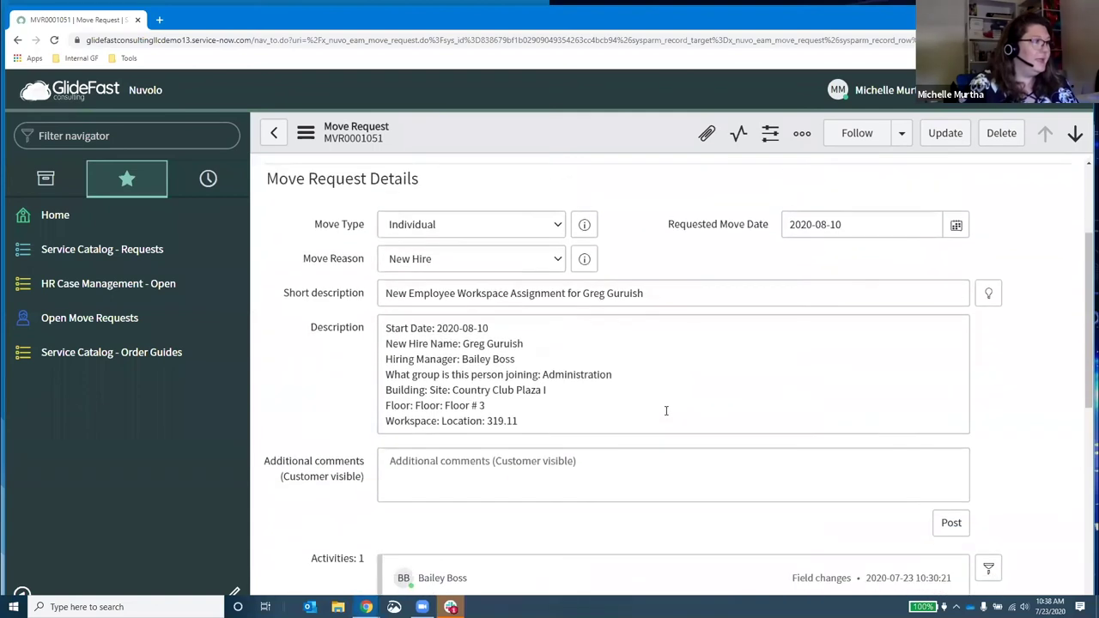
pyautogui.moveTo(388, 327); pyautogui.dragTo(611, 432)
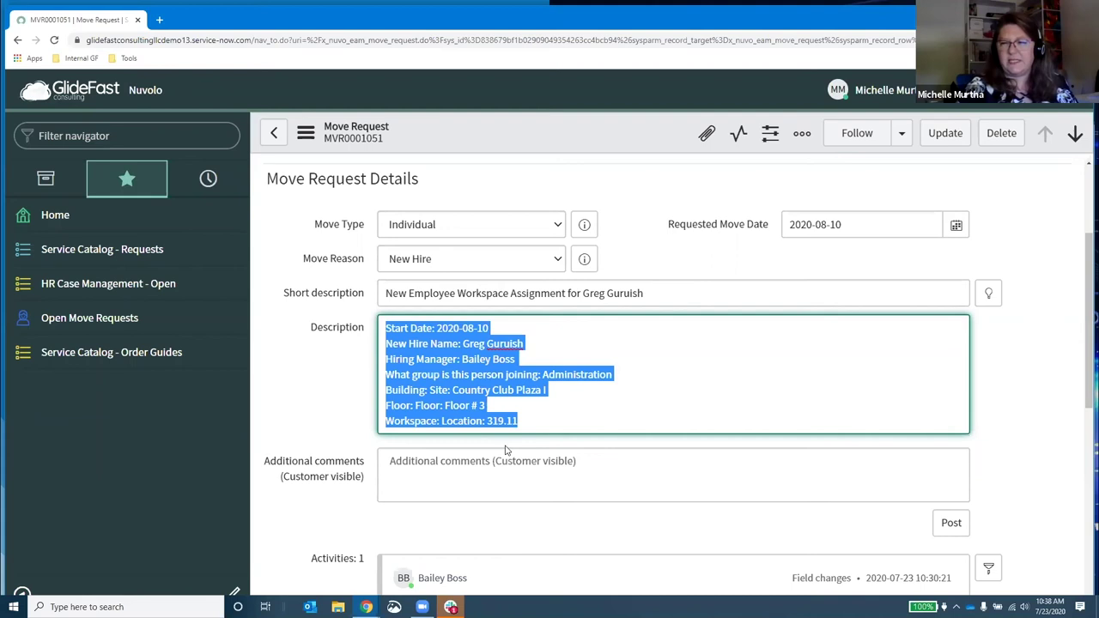
pyautogui.click(995, 475)
pyautogui.scroll(-4, 1030, 485)
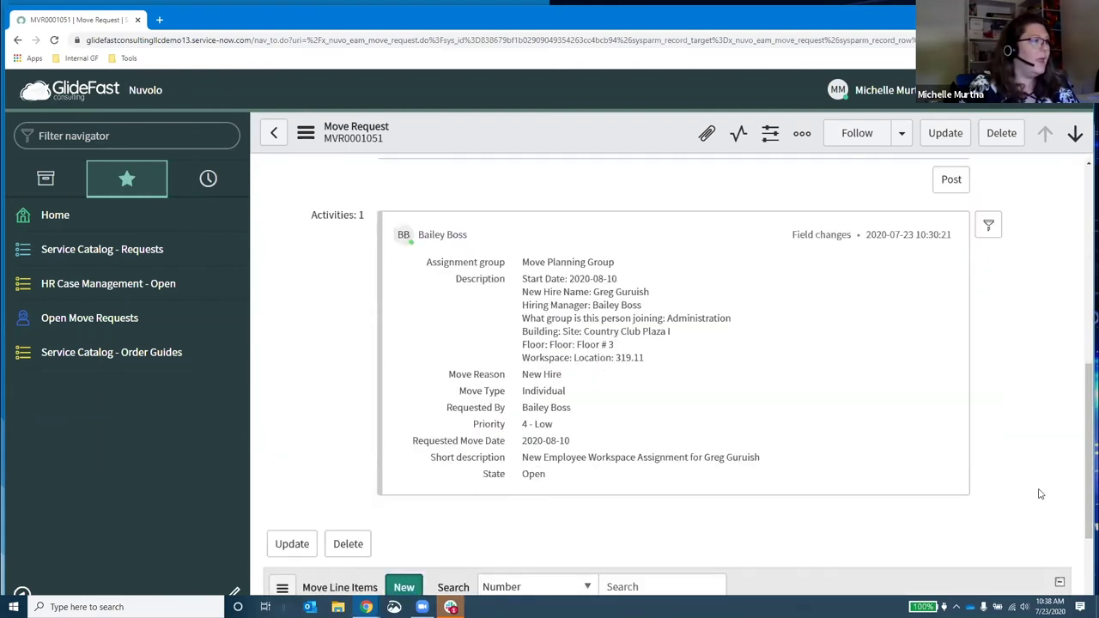
pyautogui.scroll(-2, 1041, 494)
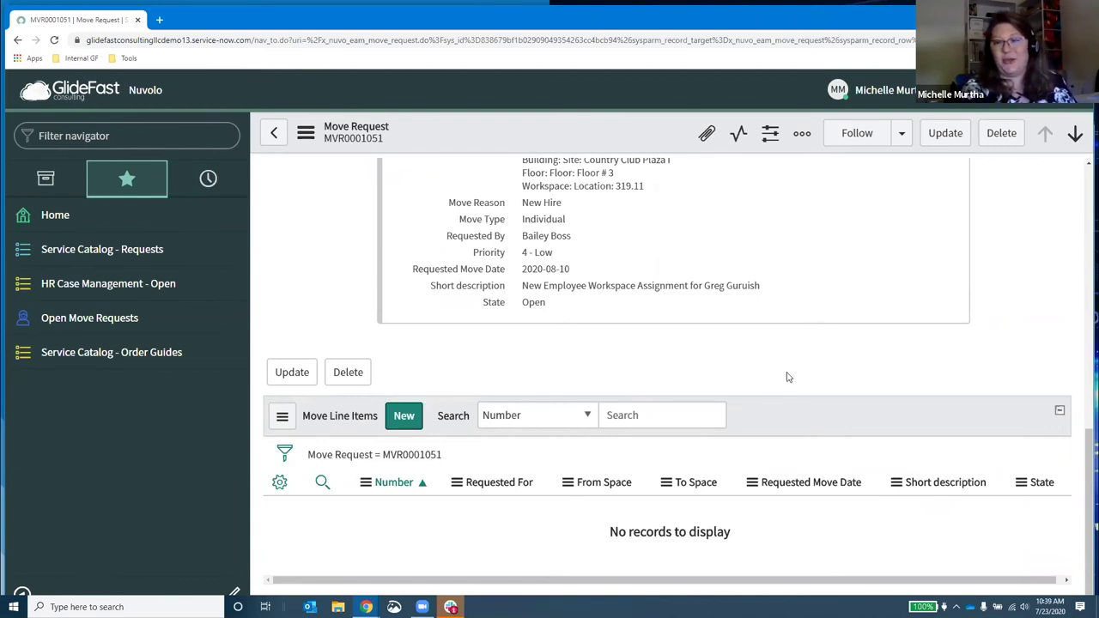
pyautogui.scroll(6, 507, 375)
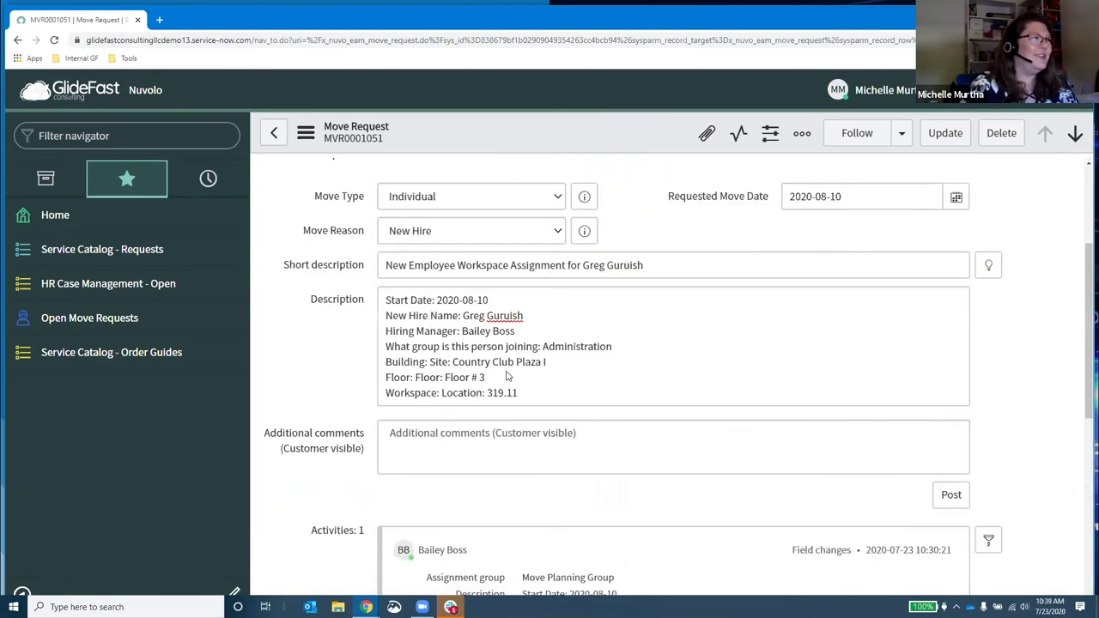
pyautogui.scroll(2, 508, 375)
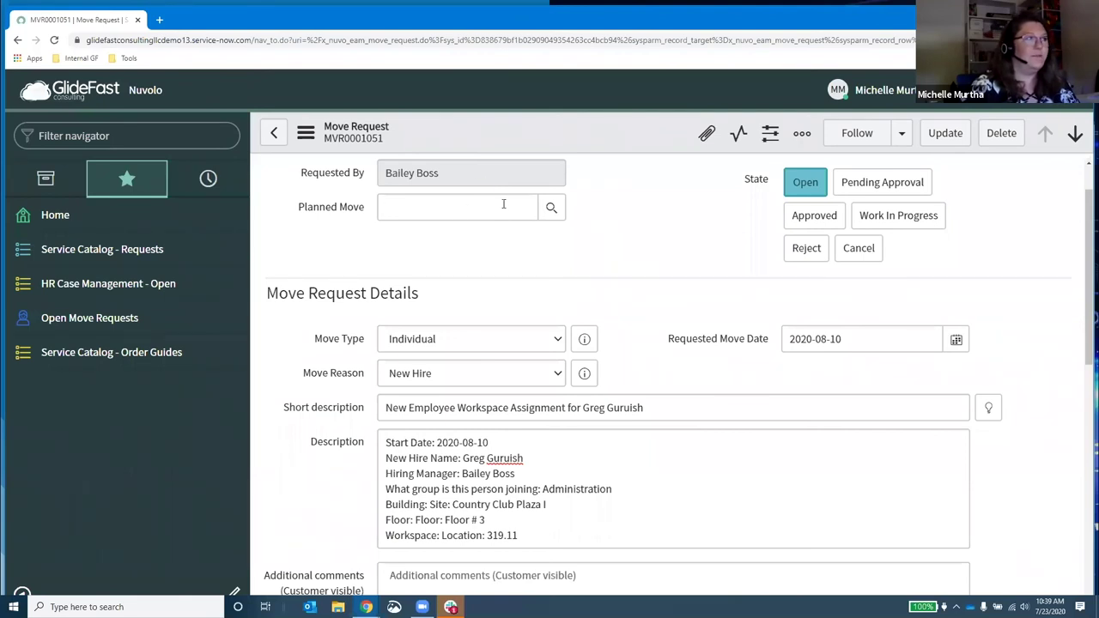
pyautogui.scroll(-10, 485, 201)
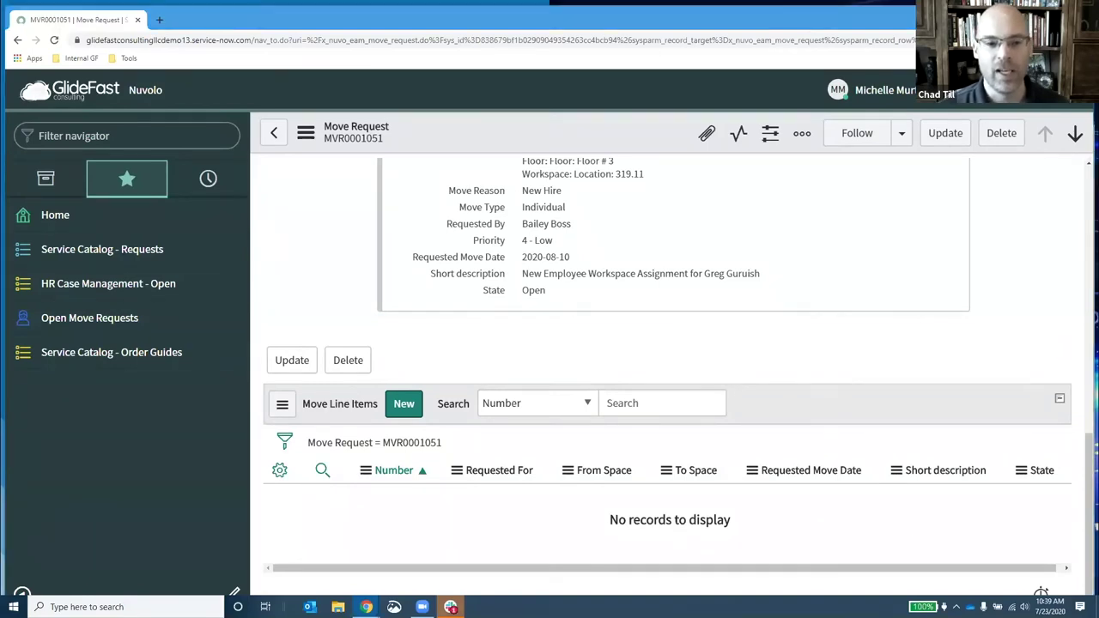
# Step: Close the Slack window from the taskbar, leaving only MVR0001051 in view
pyautogui.rightClick(450, 607)
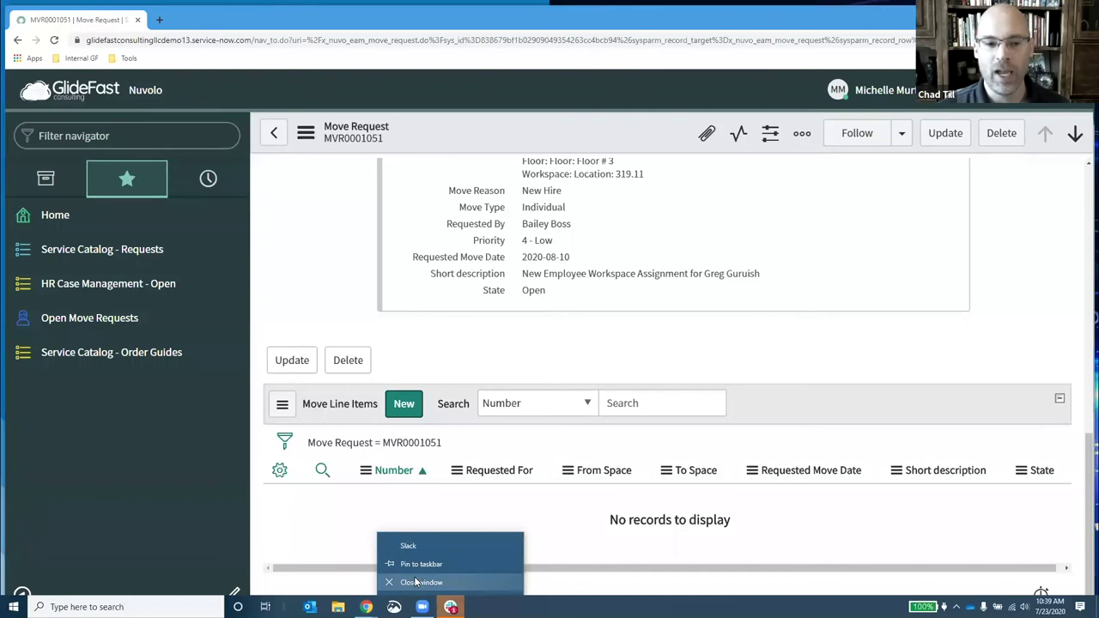
pyautogui.click(415, 582)
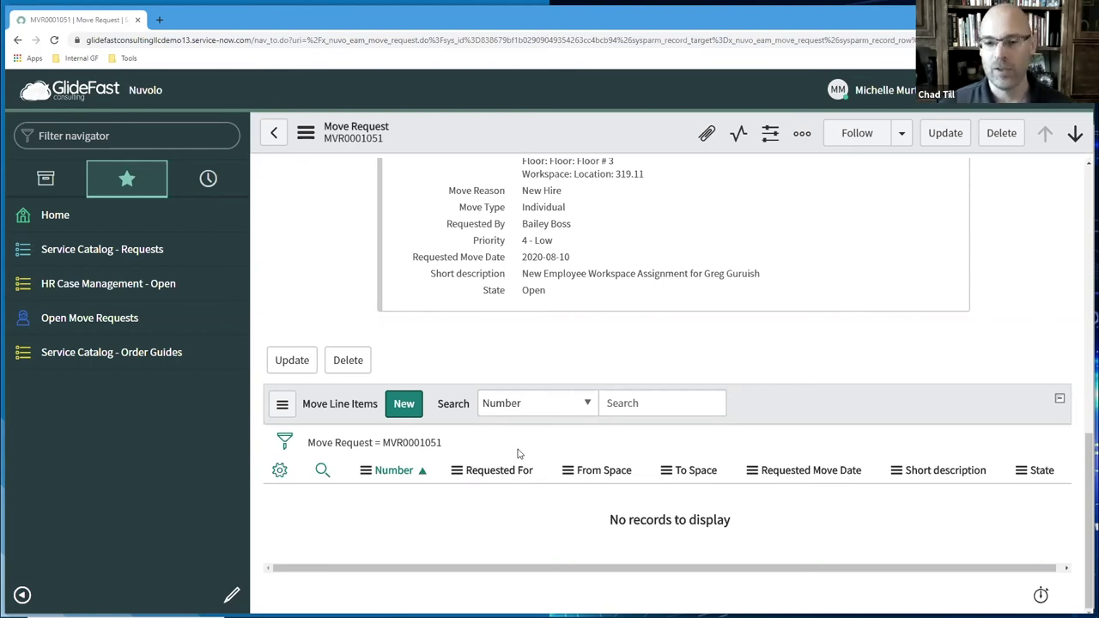
# Step: Go to the service catalog Order Guides list and open the New Hire guide
pyautogui.moveTo(520, 616)
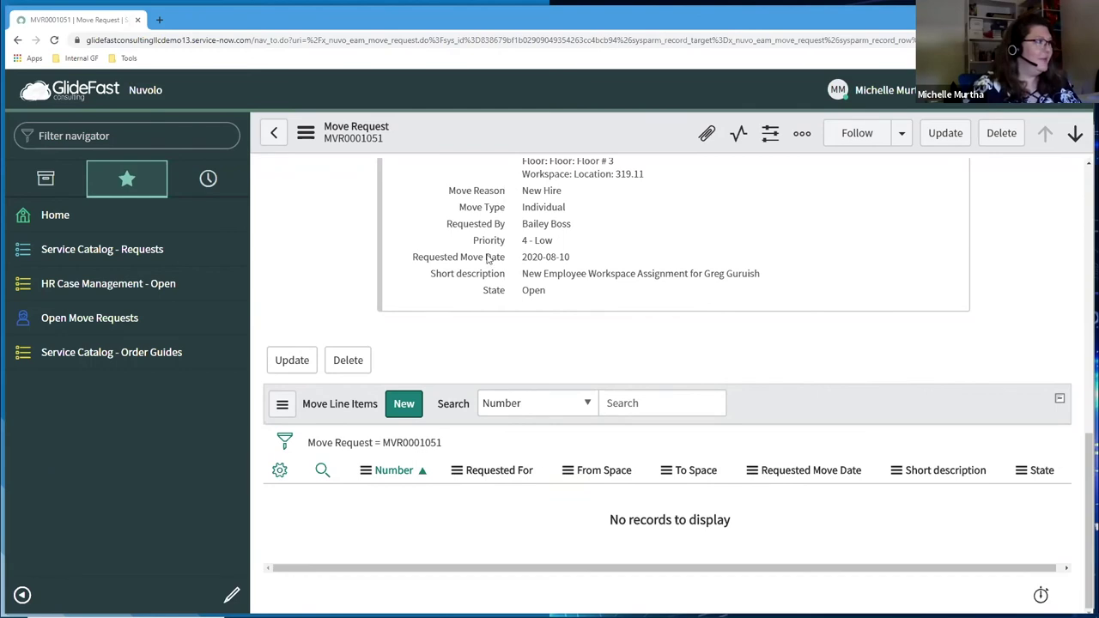
pyautogui.click(94, 357)
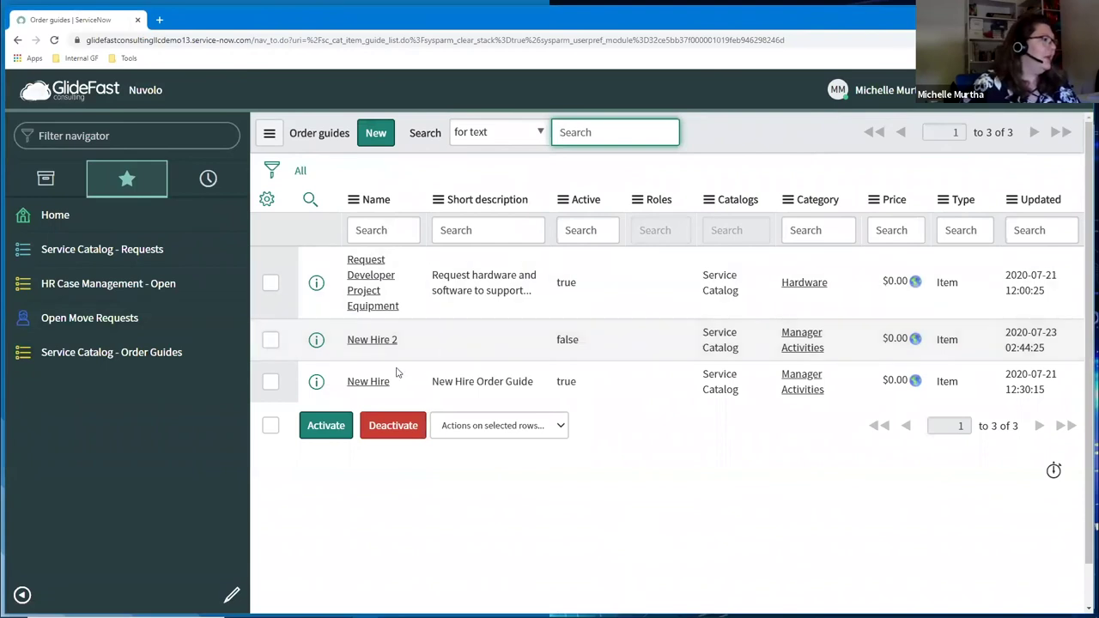
pyautogui.click(365, 386)
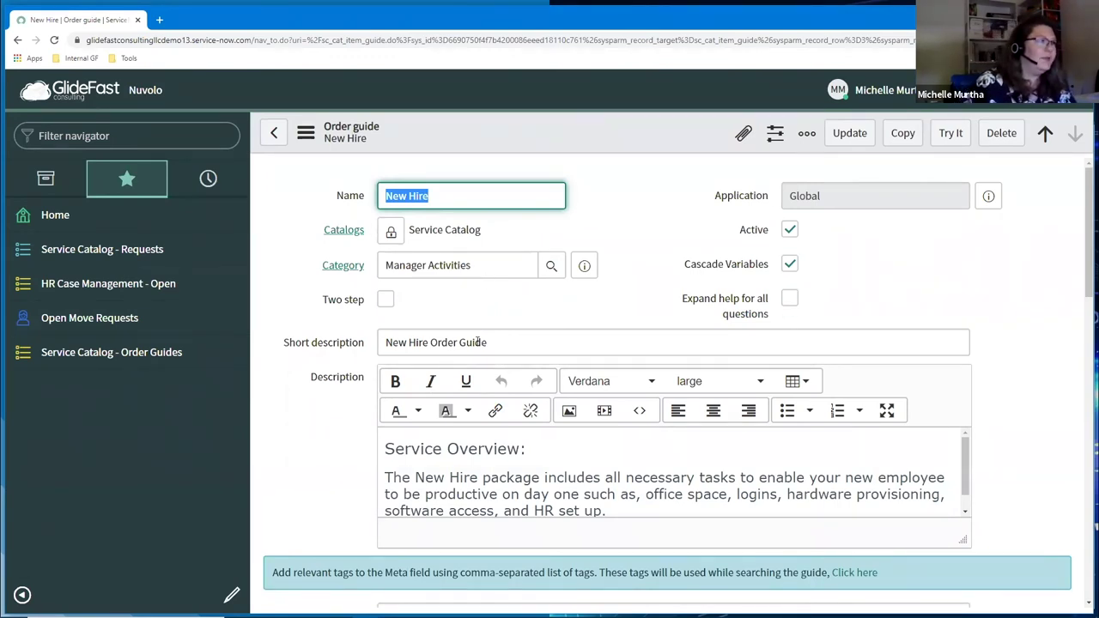
# Step: Review the New Hire form and its six variables, then show the Nuvolo Demo Common Vars variable set
pyautogui.scroll(-1, 626, 510)
pyautogui.click(1039, 503)
pyautogui.scroll(-4, 1040, 504)
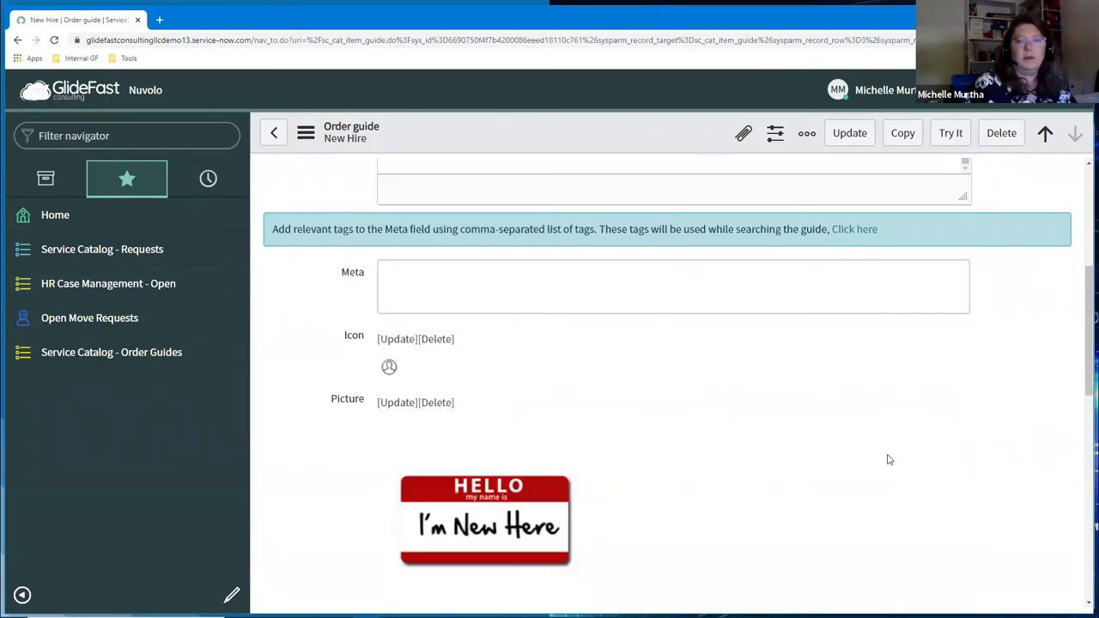
pyautogui.scroll(-5, 890, 460)
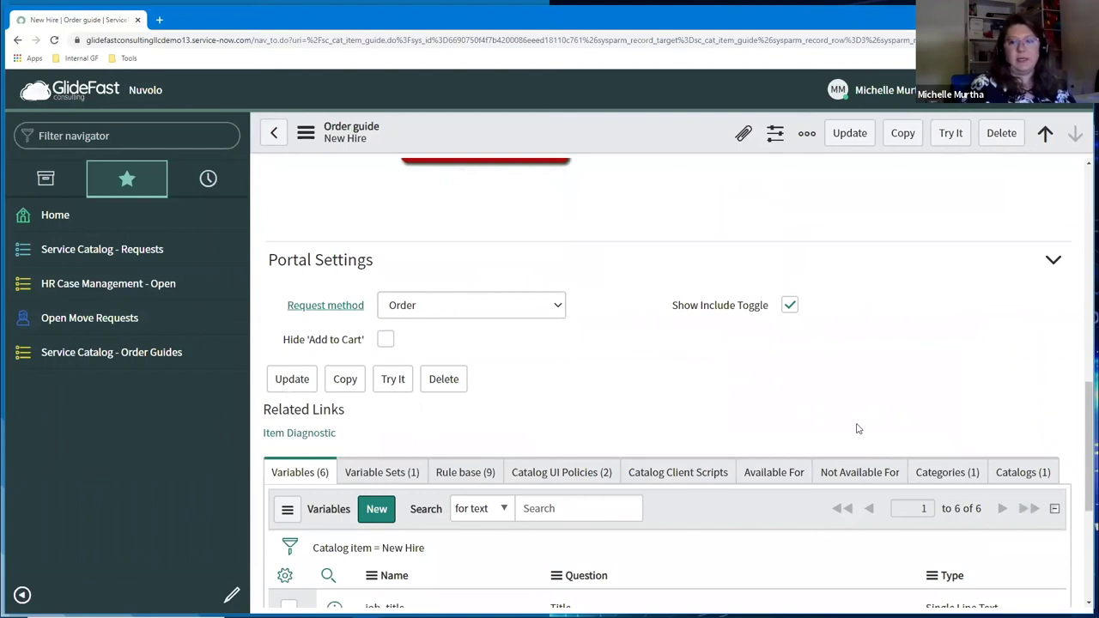
pyautogui.scroll(-1, 682, 422)
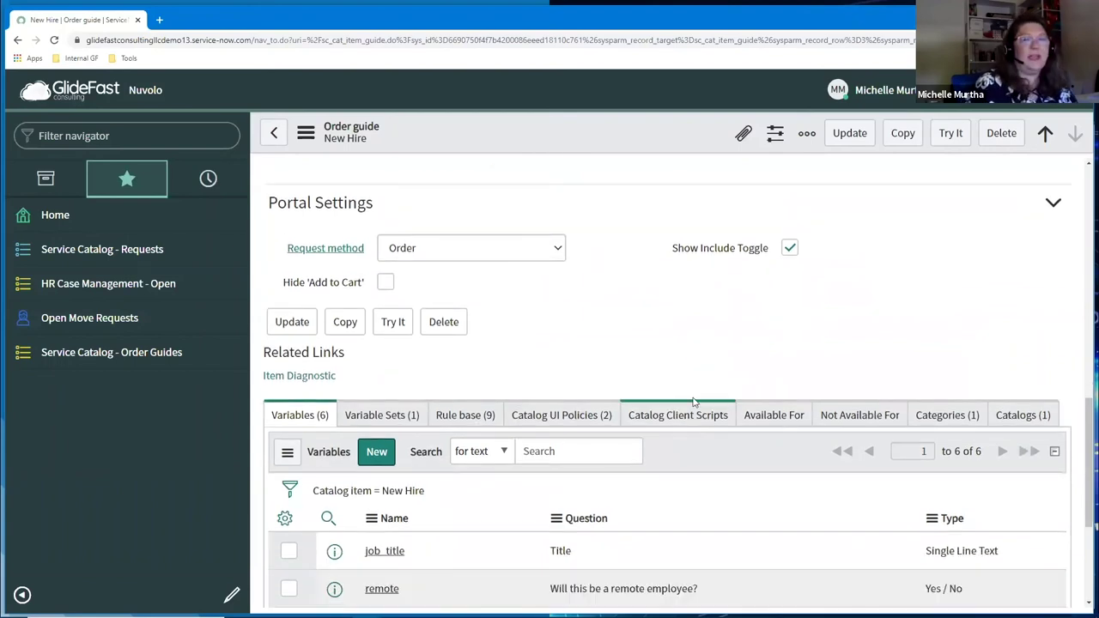
pyautogui.scroll(-2, 694, 402)
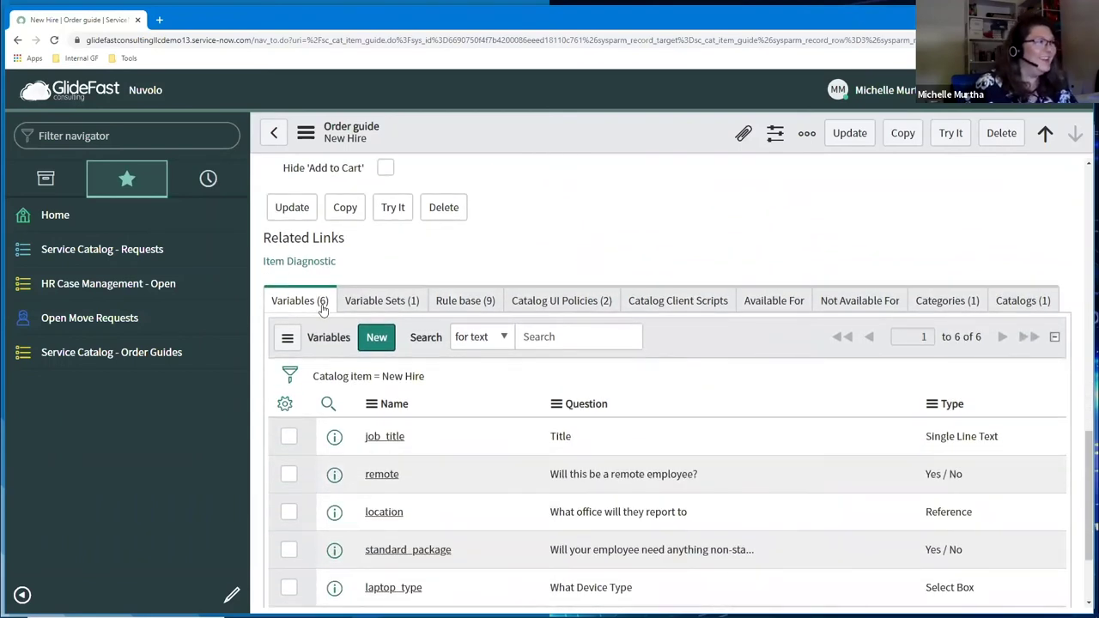
pyautogui.scroll(-2, 438, 430)
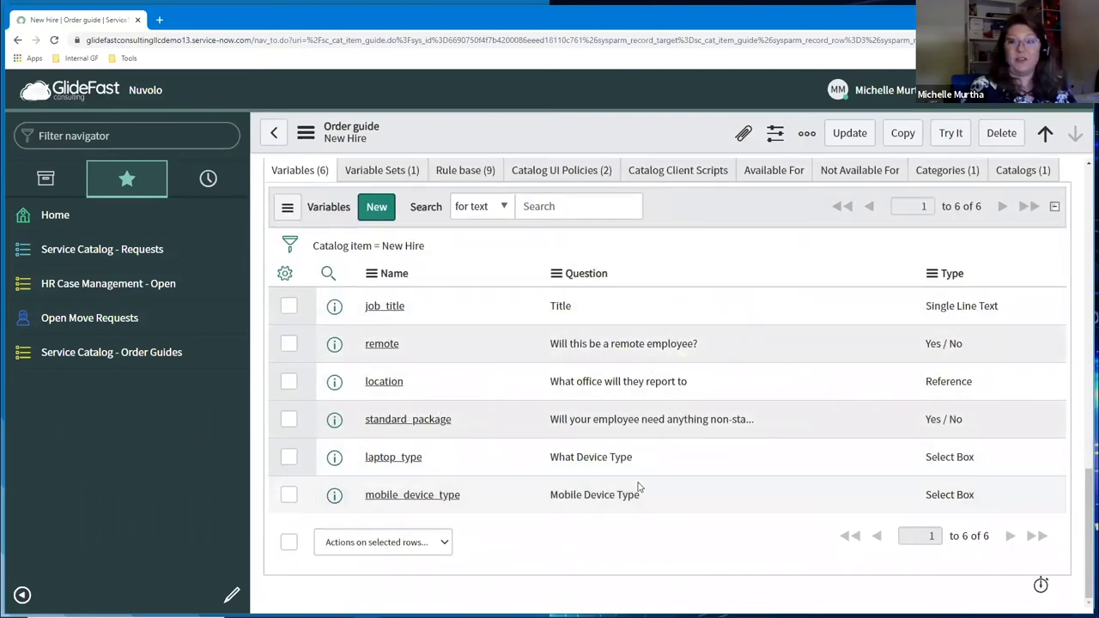
pyautogui.click(388, 171)
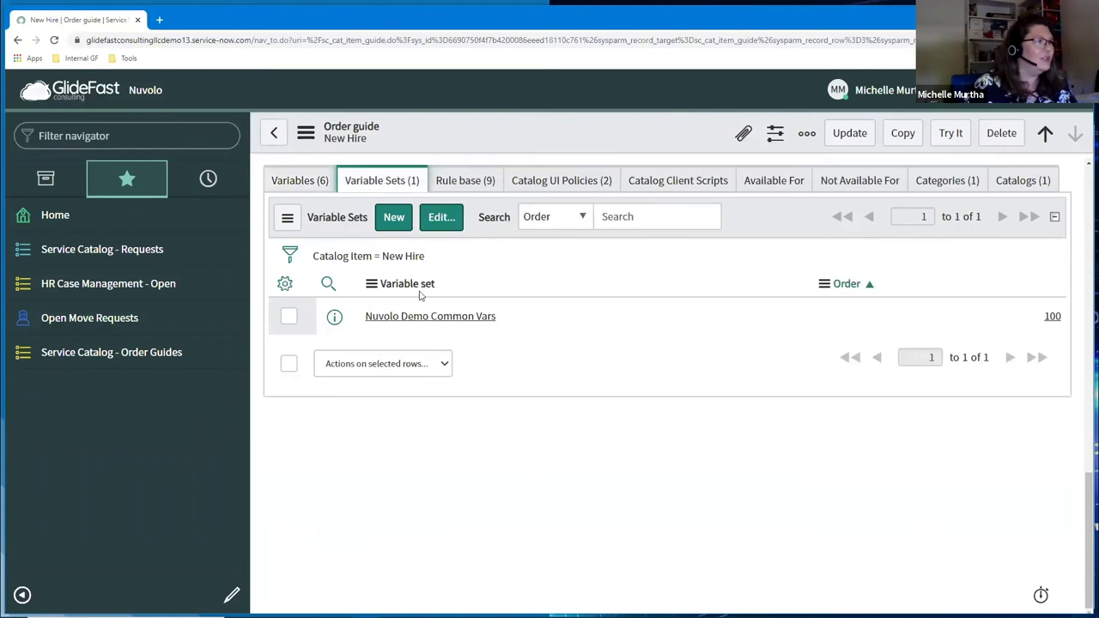
# Step: Open the New Hire Start Notification rule (position 50) from the order guide's rule base
pyautogui.click(449, 179)
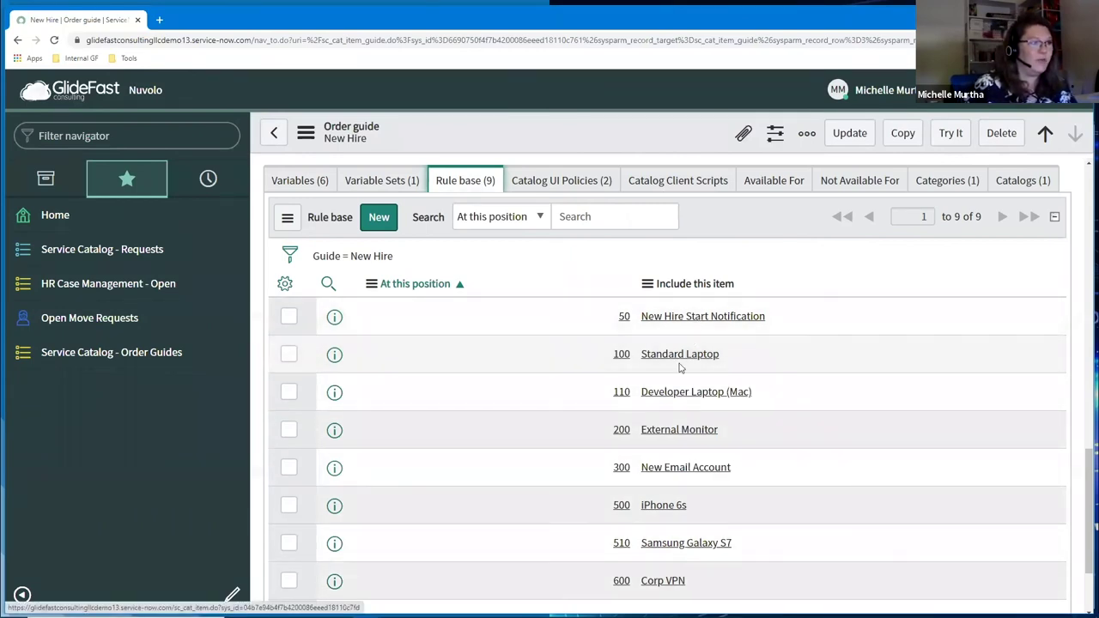
pyautogui.click(326, 316)
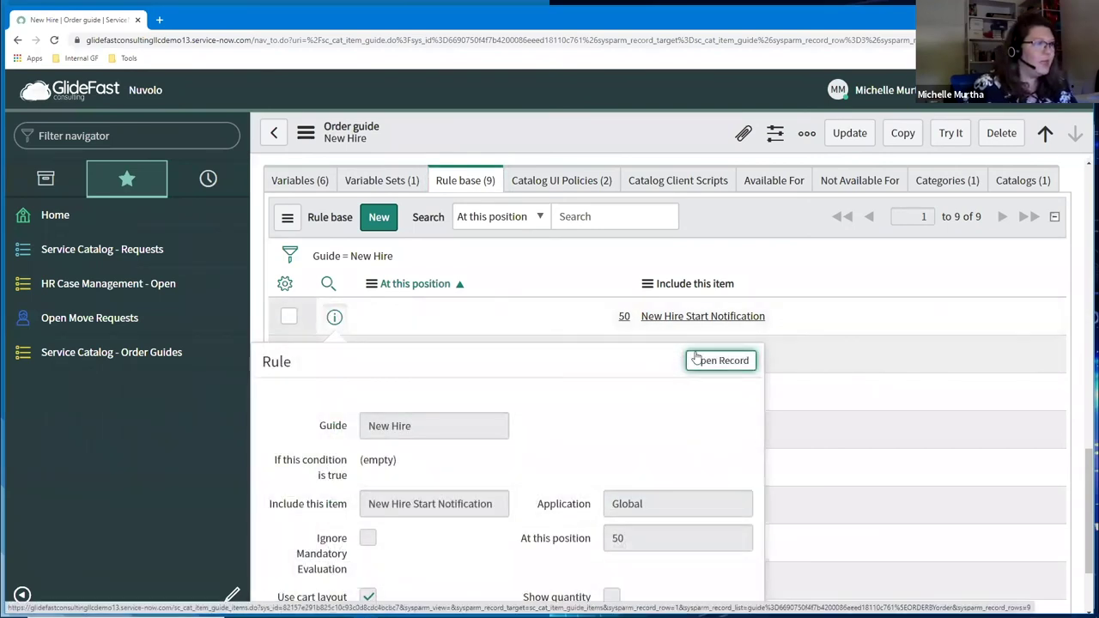
pyautogui.click(702, 361)
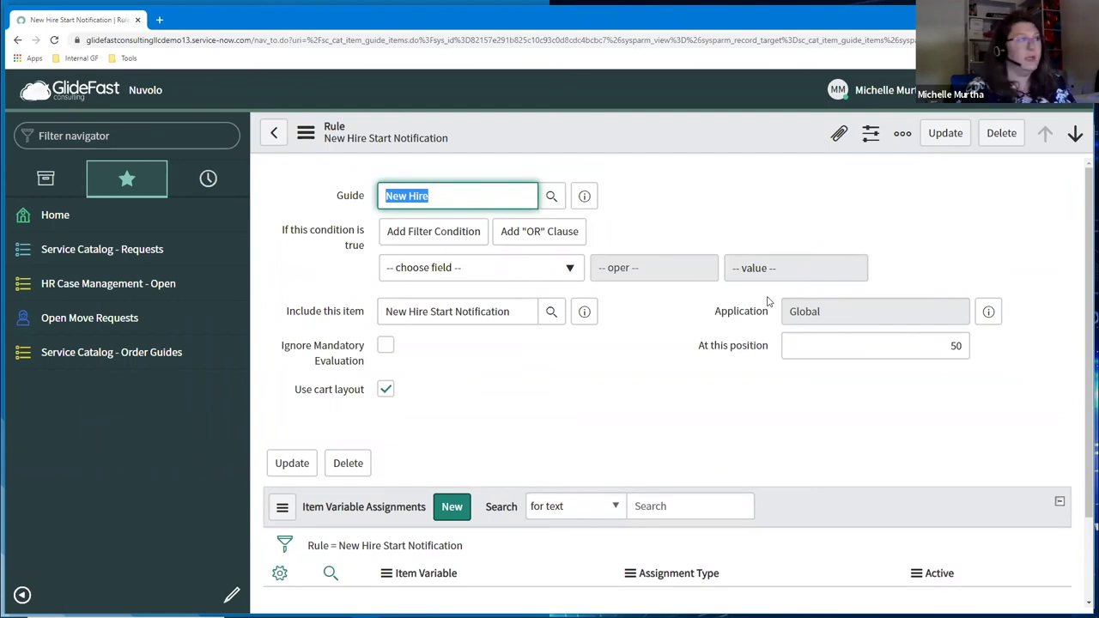
# Step: Return to the New Hire guide and preview the Developer Laptop (Mac) rule in its rule base
pyautogui.click(273, 135)
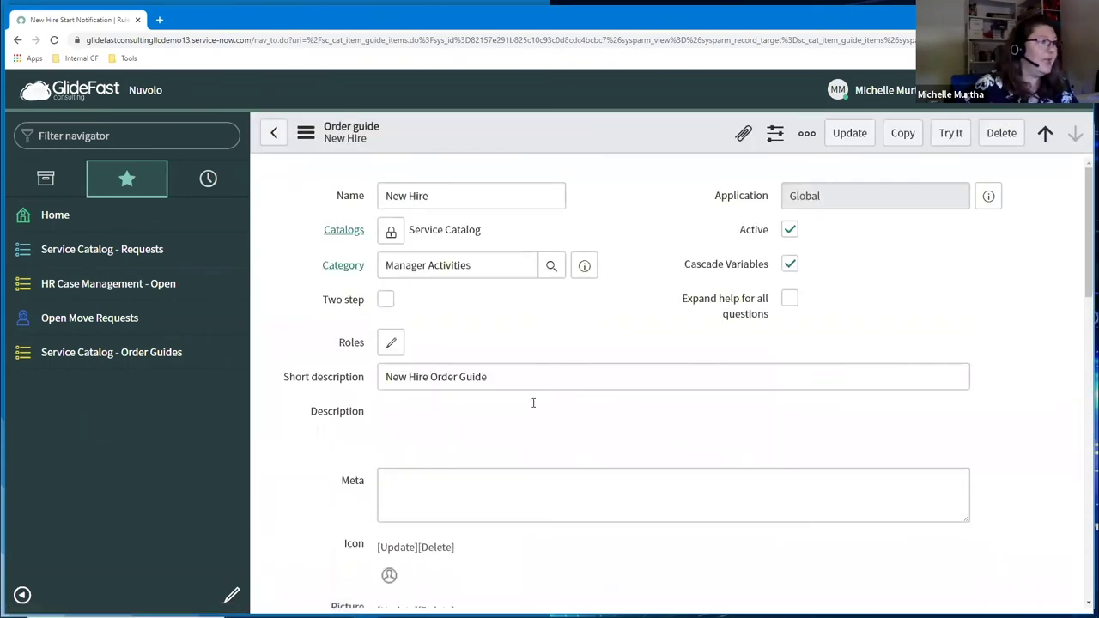
pyautogui.scroll(-5, 621, 418)
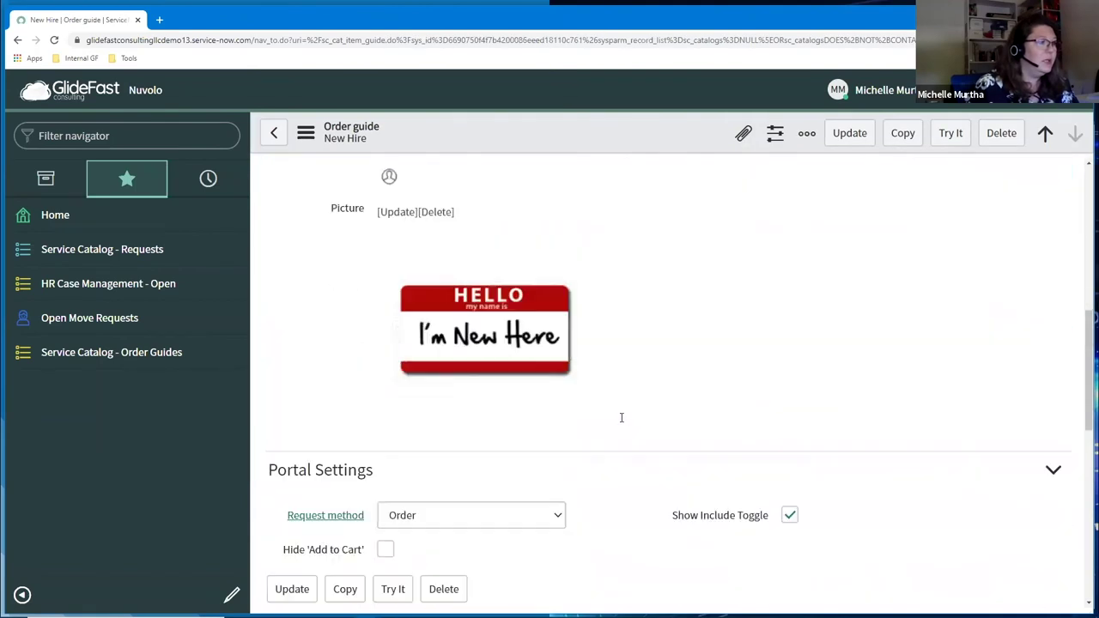
pyautogui.scroll(-10, 622, 417)
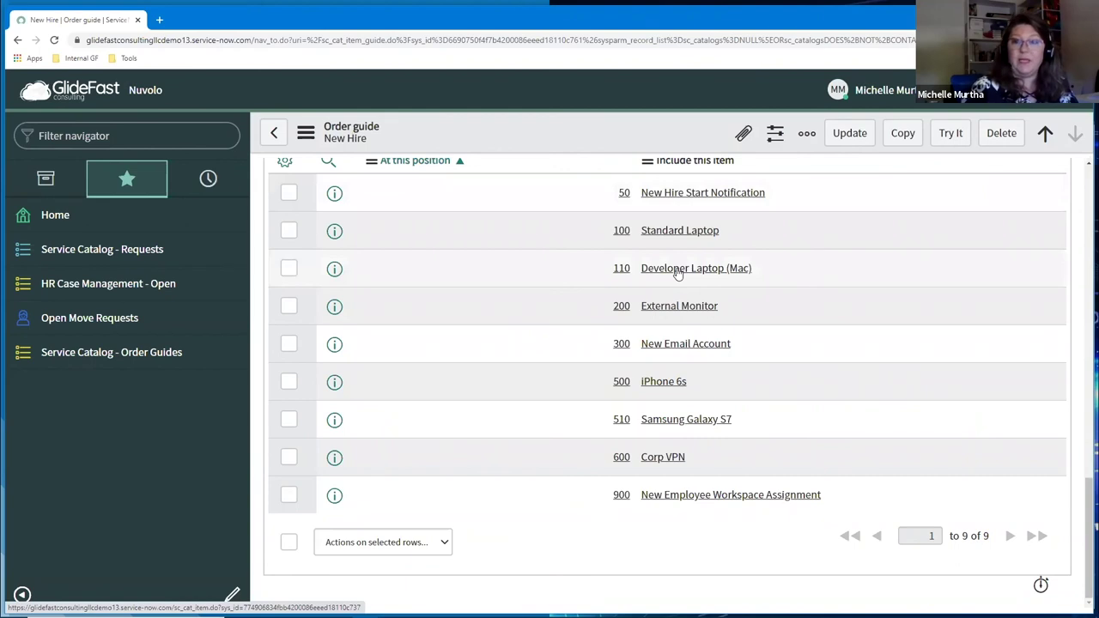
pyautogui.click(332, 271)
# Step: Open the Developer Laptop (Mac) rule, check its laptop_type Developer and standard_package Yes conditions, then go back
pyautogui.click(717, 316)
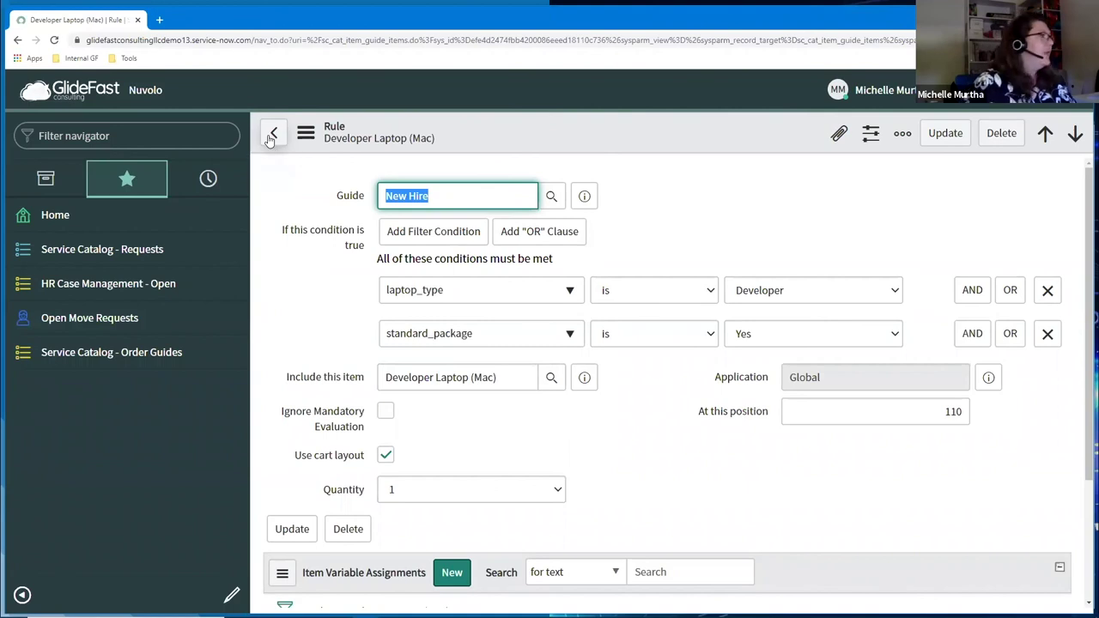
pyautogui.click(271, 135)
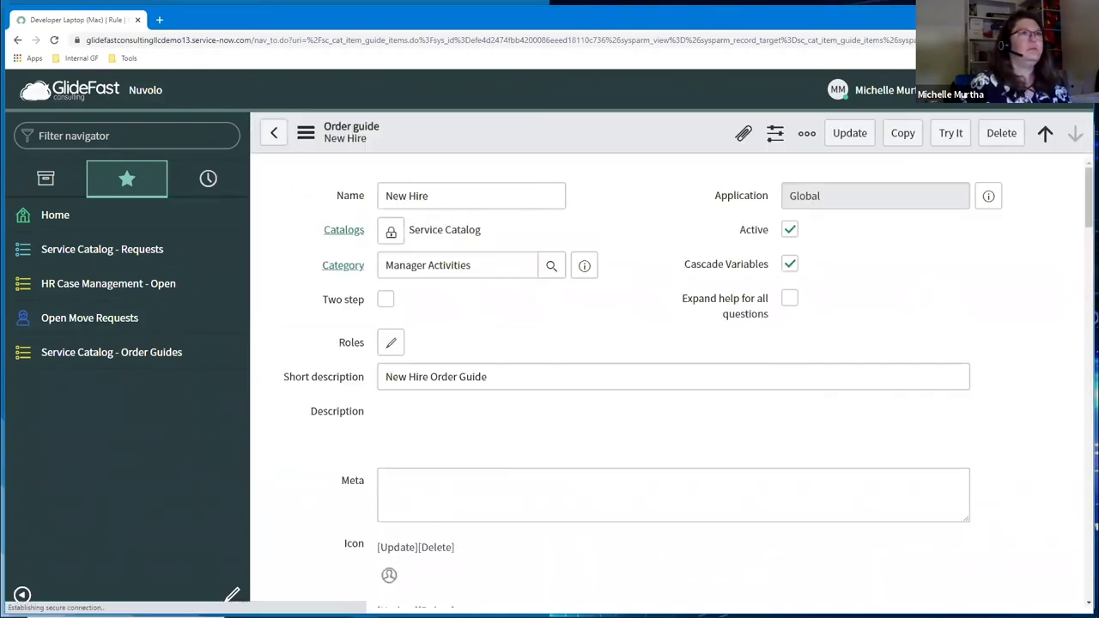